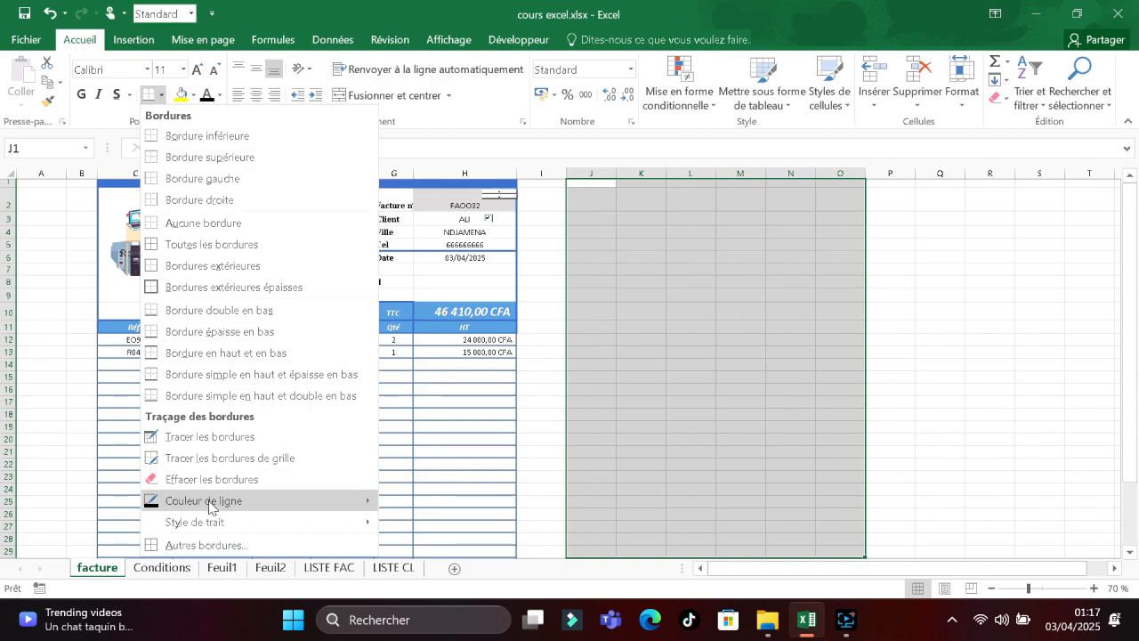
Frame J1:O29 with a blue, medium-weight outline border from More Borders.
{"action": "left_click", "coordinate": [205, 545]}
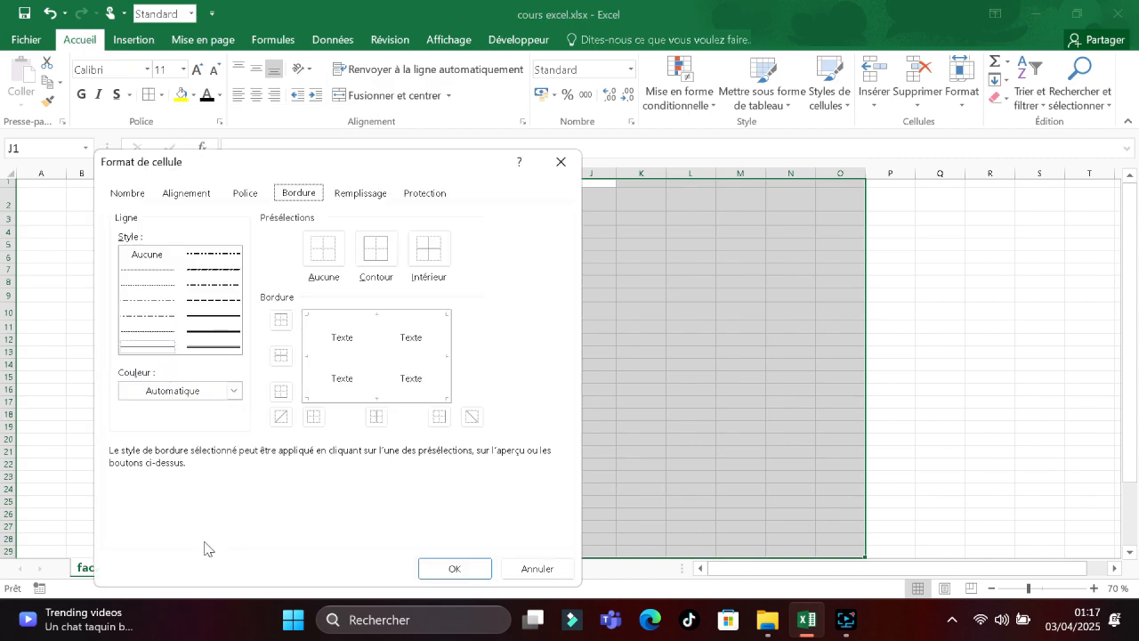
{"action": "left_click", "coordinate": [176, 392]}
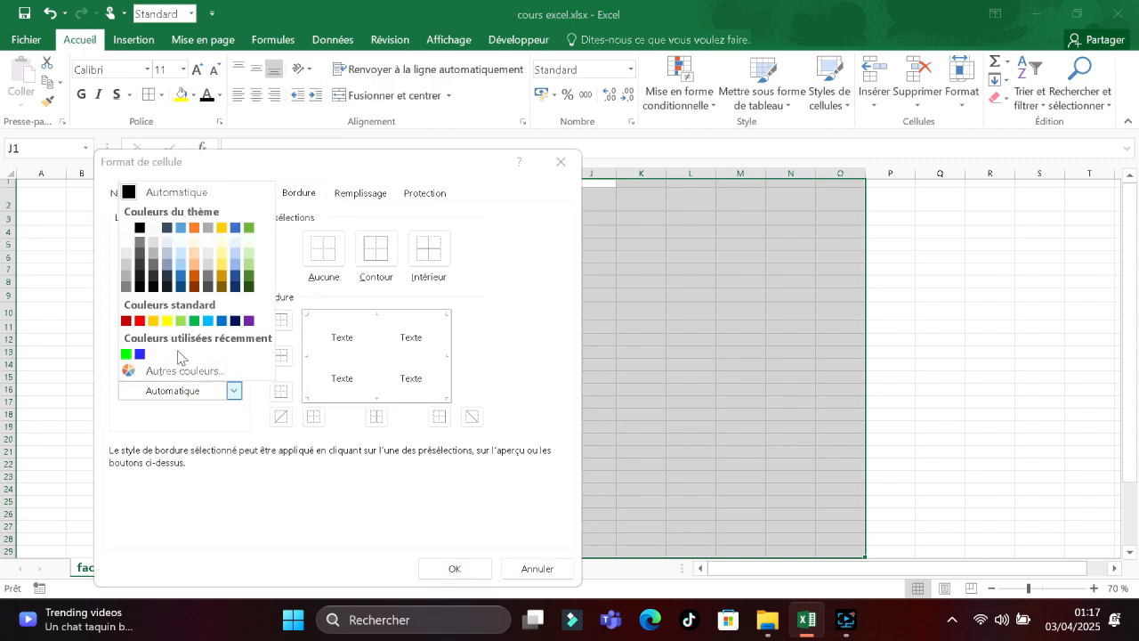
{"action": "left_click", "coordinate": [236, 229]}
{"action": "left_click", "coordinate": [222, 332]}
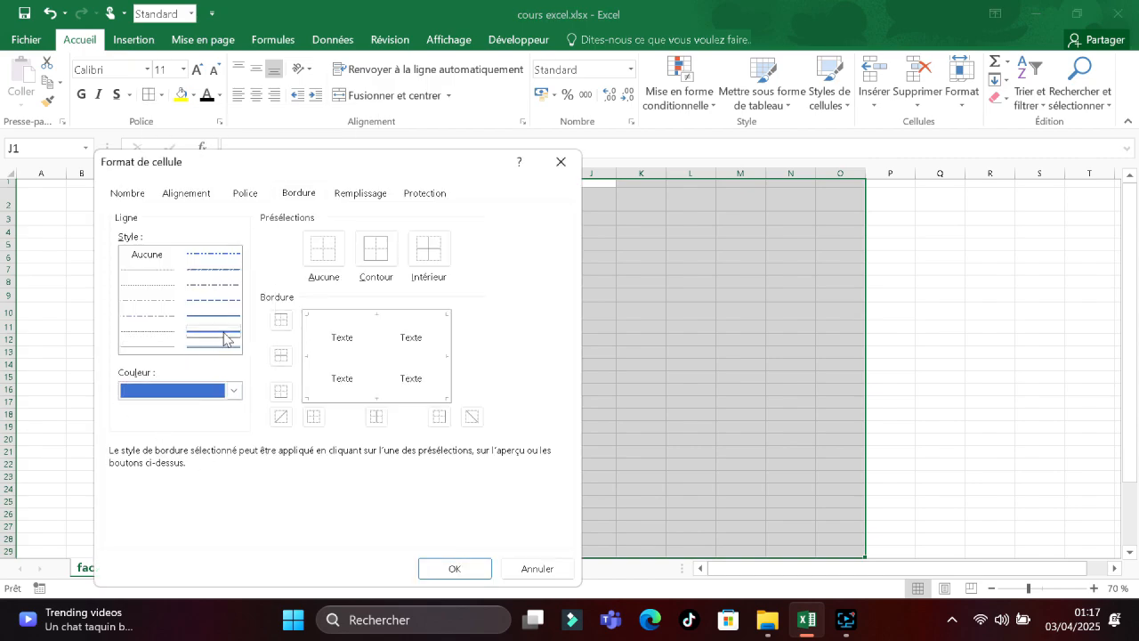
{"action": "left_click", "coordinate": [377, 253]}
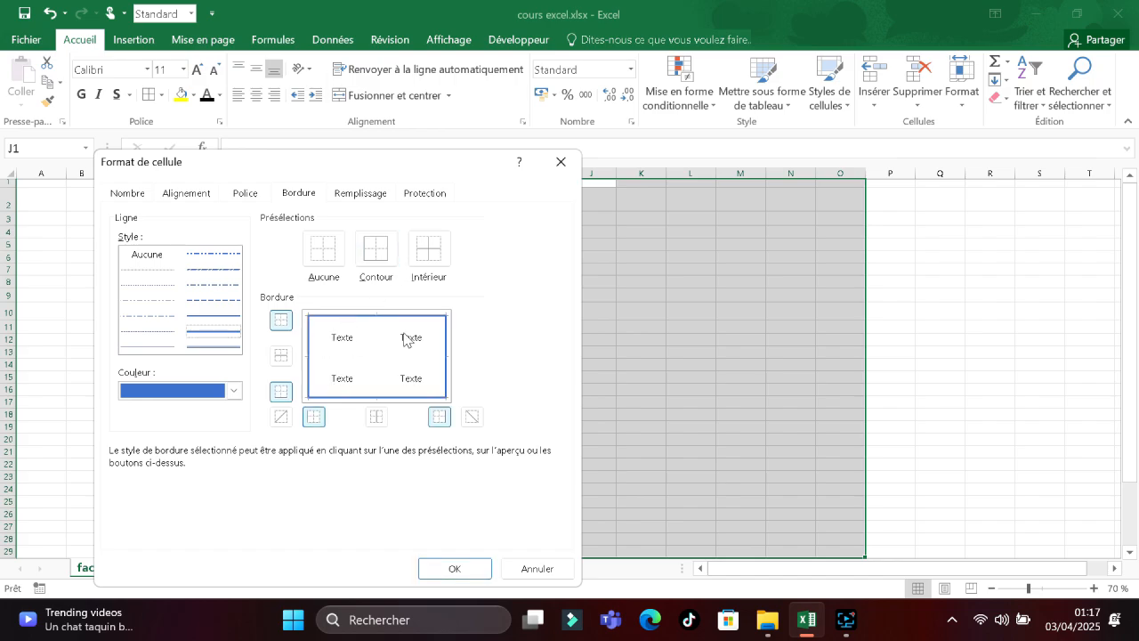
{"action": "left_click", "coordinate": [445, 570]}
Deselect the range and select cell J4 inside the new blue frame.
{"action": "left_click", "coordinate": [910, 440]}
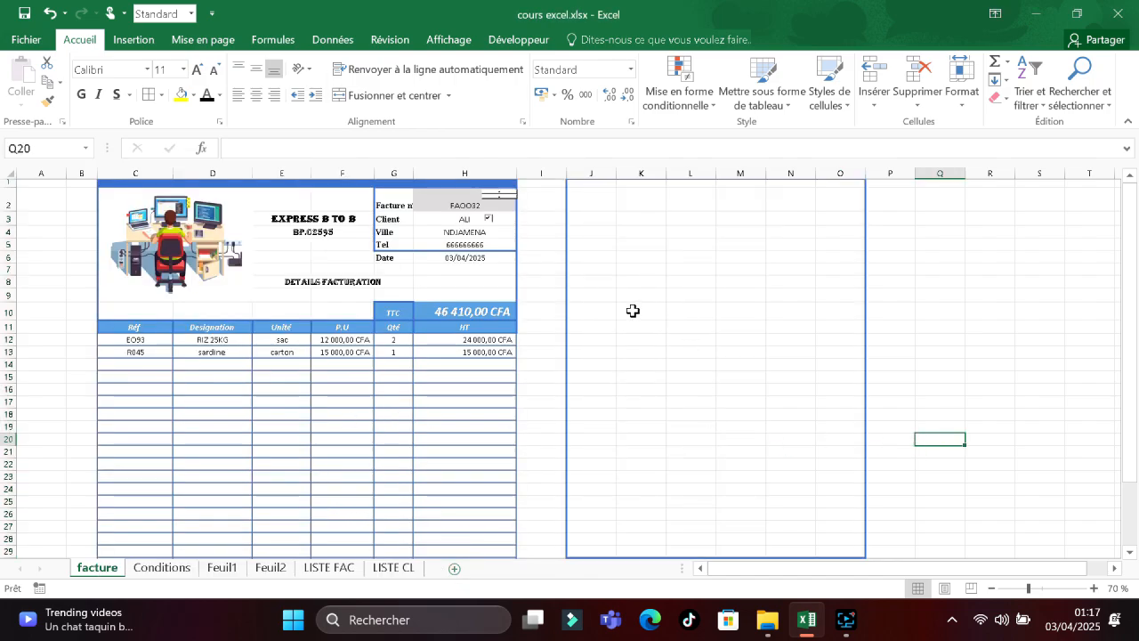
{"action": "left_click", "coordinate": [627, 203]}
{"action": "left_click", "coordinate": [602, 233]}
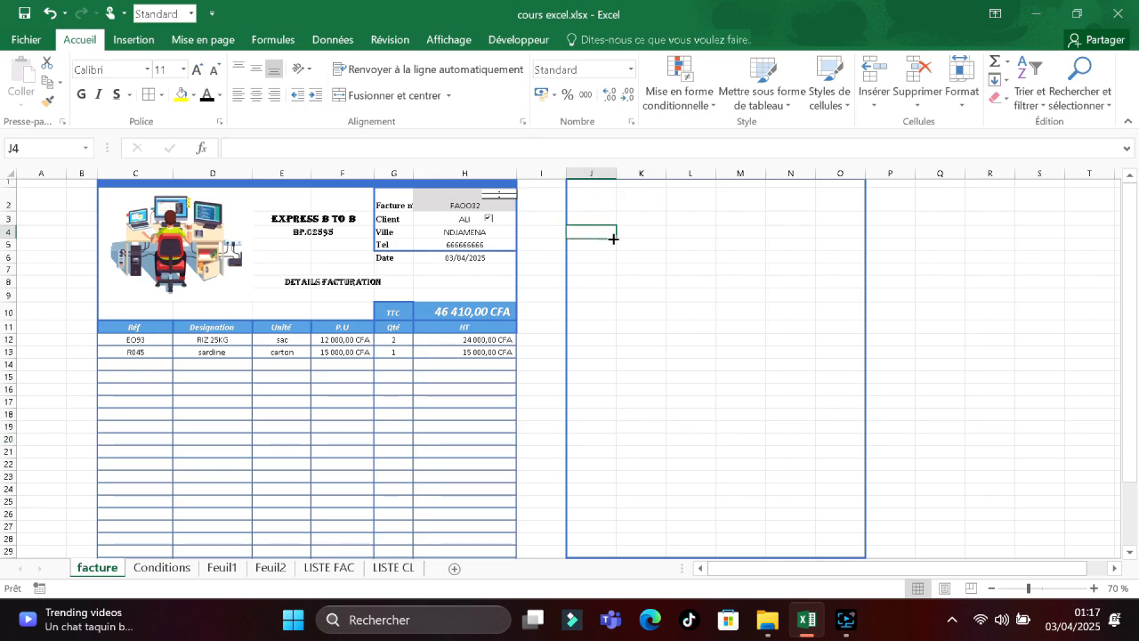
Insert the academy.png picture from the logo folder into the sheet.
{"action": "left_click", "coordinate": [134, 39]}
{"action": "left_click", "coordinate": [218, 85]}
{"action": "left_click", "coordinate": [203, 156]}
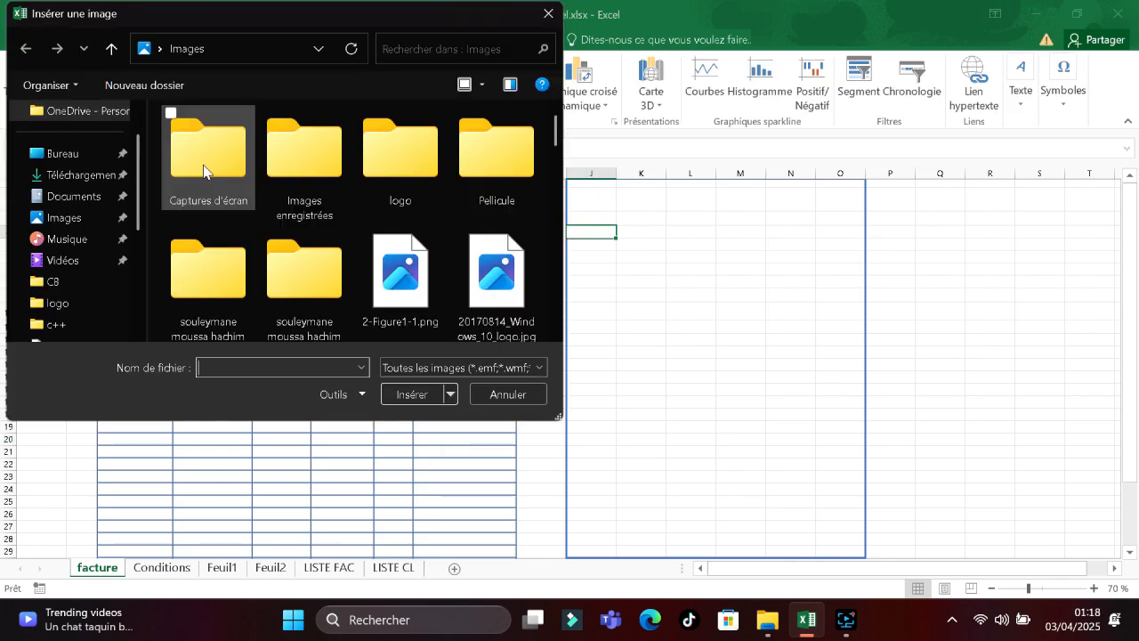
{"action": "double_click", "coordinate": [356, 178]}
{"action": "left_click", "coordinate": [203, 184]}
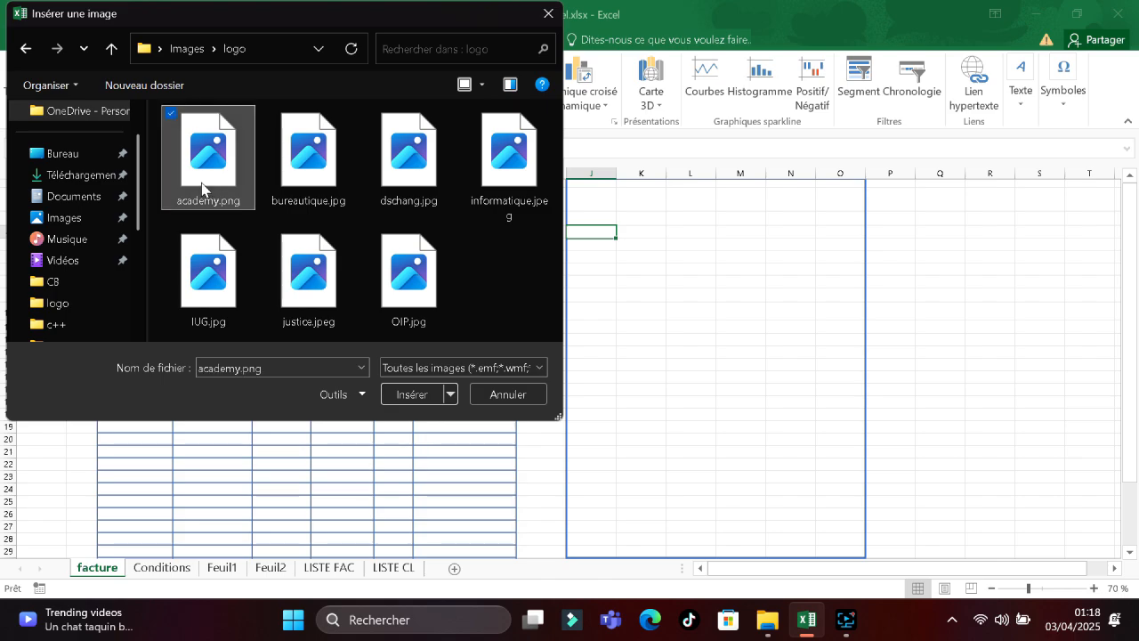
{"action": "left_click", "coordinate": [401, 394]}
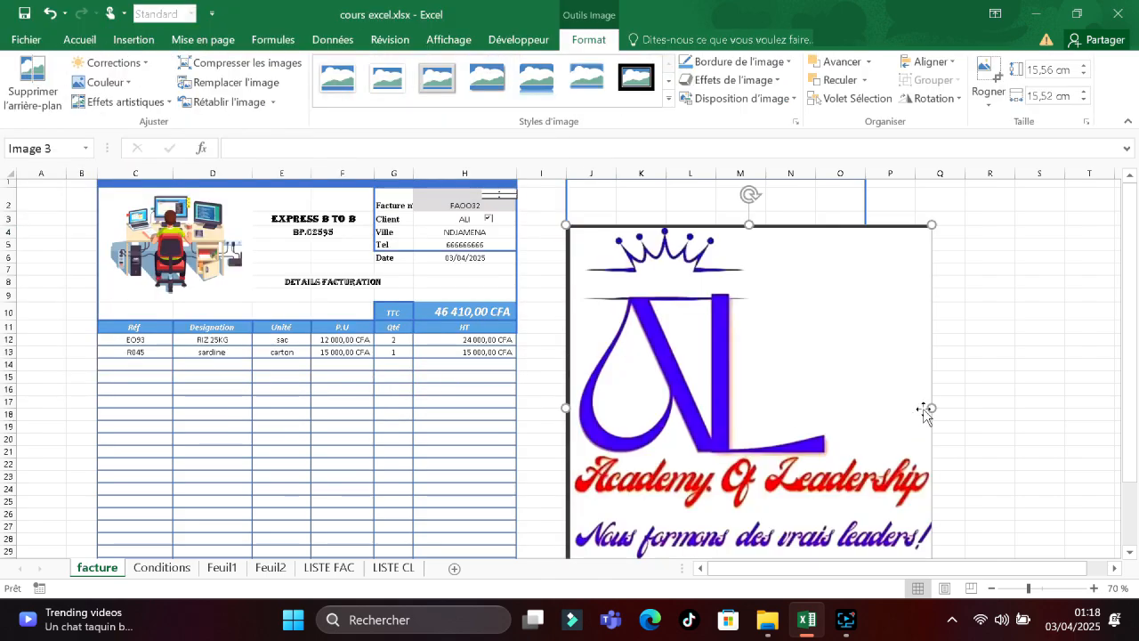
Shrink the logo to about 3.38 cm and move it to the frame's top, then select L2:M2.
{"action": "left_click_drag", "start_coordinate": [930, 408], "coordinate": [785, 401]}
{"action": "left_click_drag", "start_coordinate": [655, 469], "coordinate": [657, 428]}
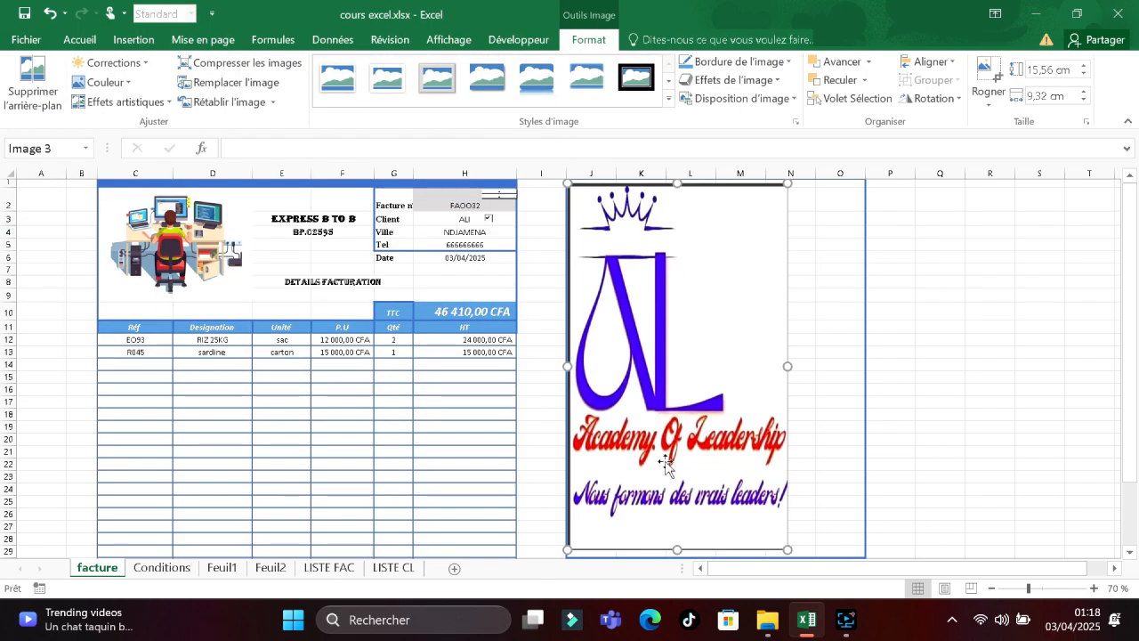
{"action": "left_click_drag", "start_coordinate": [676, 548], "coordinate": [676, 307]}
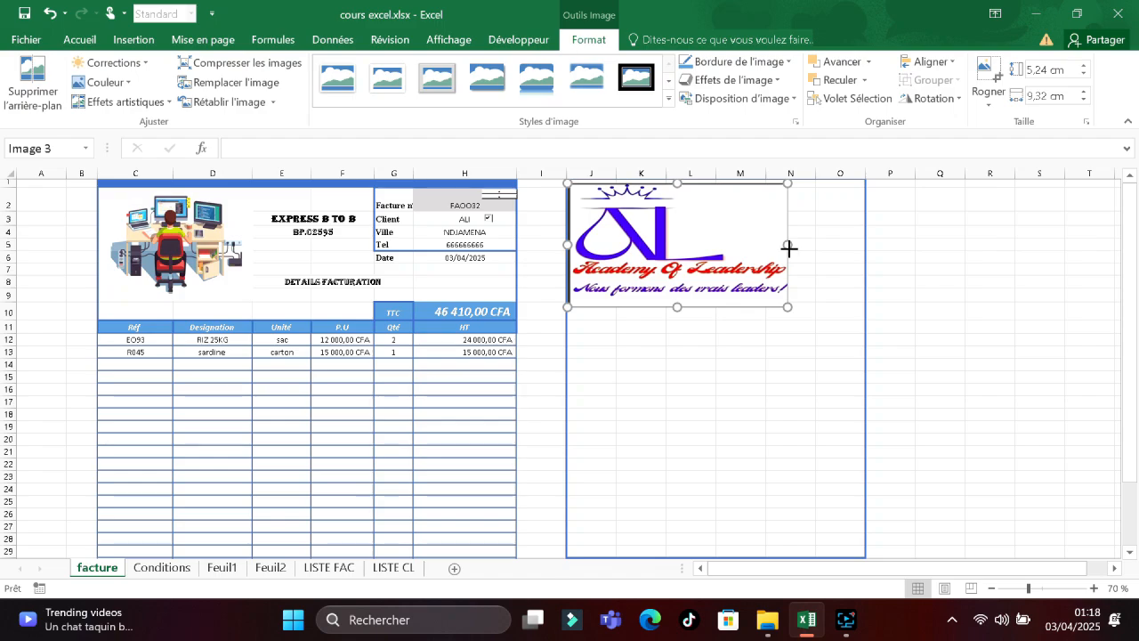
{"action": "left_click_drag", "start_coordinate": [788, 245], "coordinate": [666, 246]}
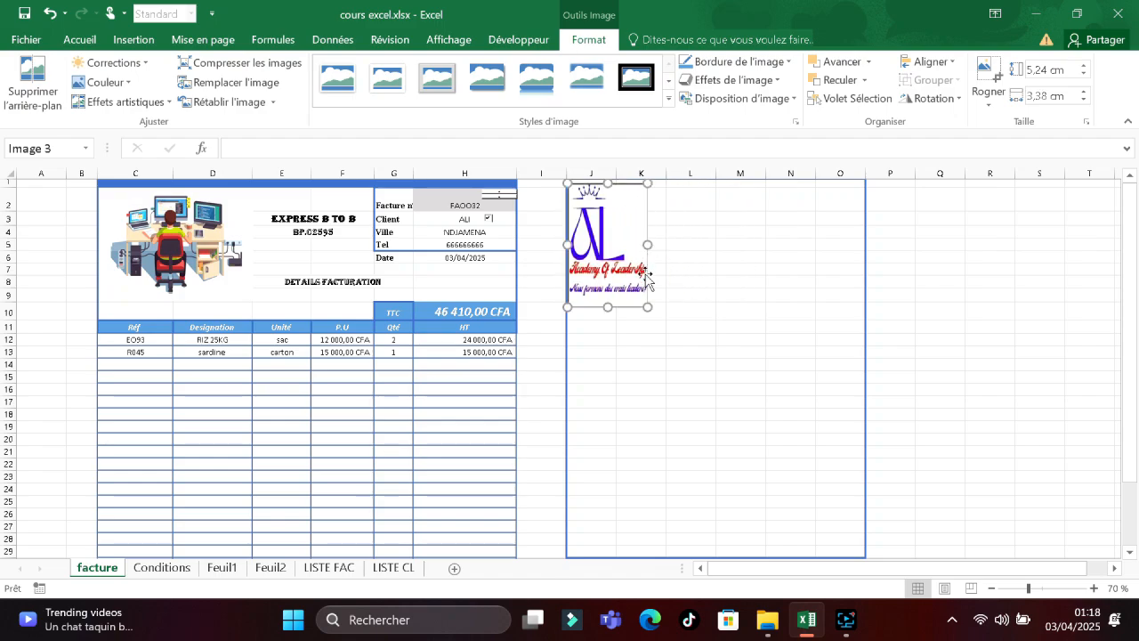
{"action": "left_click_drag", "start_coordinate": [614, 307], "coordinate": [600, 267]}
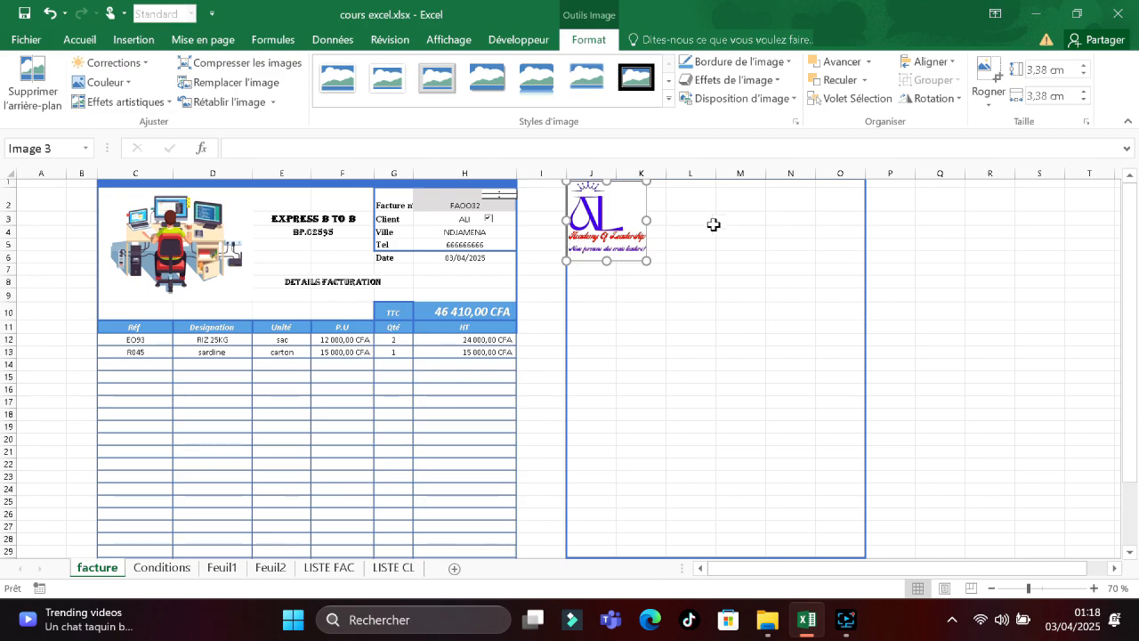
{"action": "left_click", "coordinate": [720, 220]}
{"action": "left_click_drag", "start_coordinate": [682, 198], "coordinate": [731, 207]}
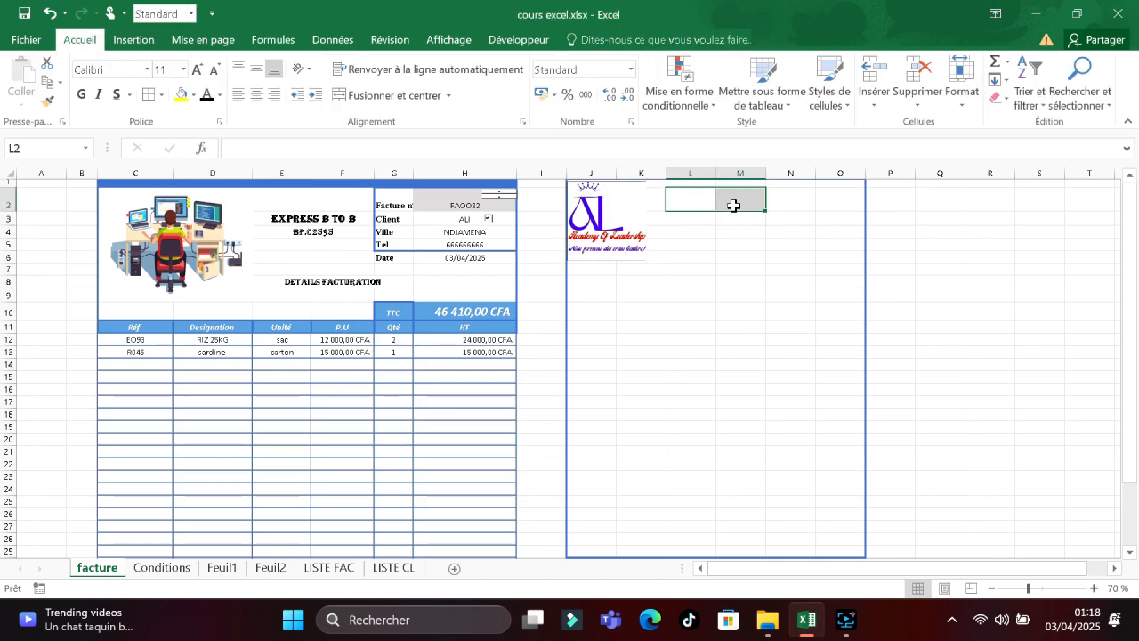
Merge L2:M2 and enter 'express b to b' in bold italic 18 pt.
{"action": "left_click", "coordinate": [392, 95]}
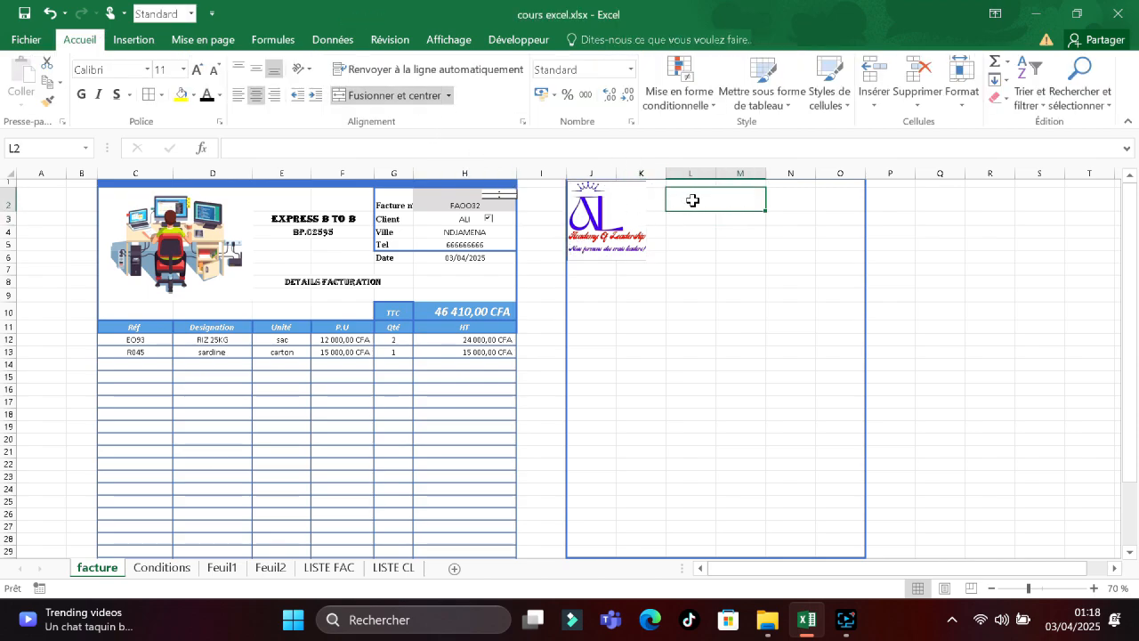
{"action": "type", "text": "expre"}
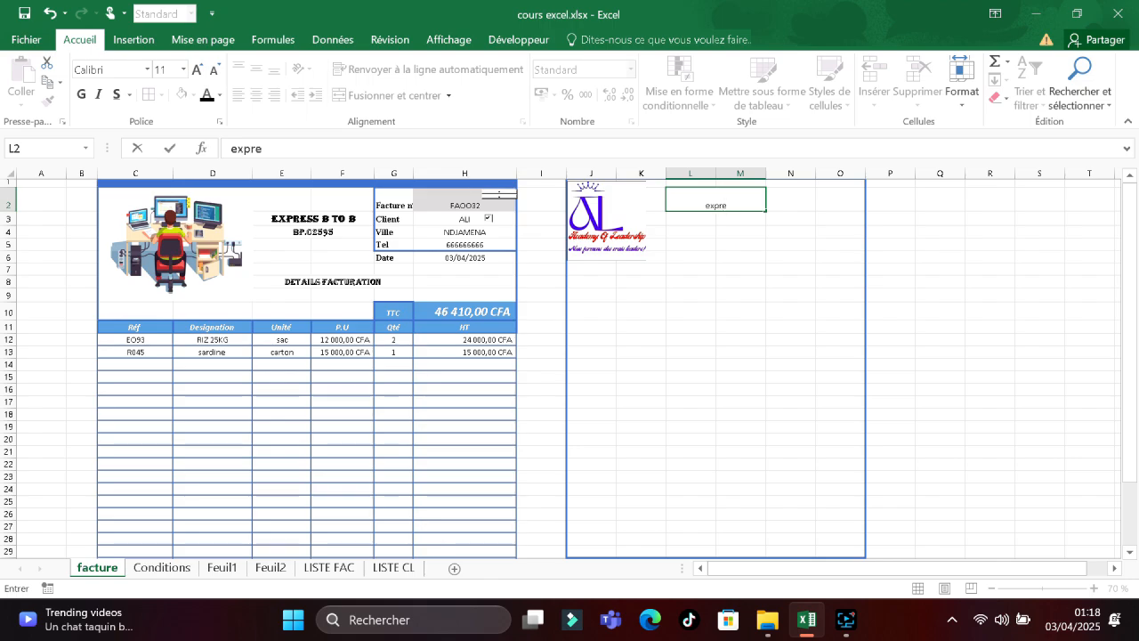
{"action": "type", "text": "ss b"}
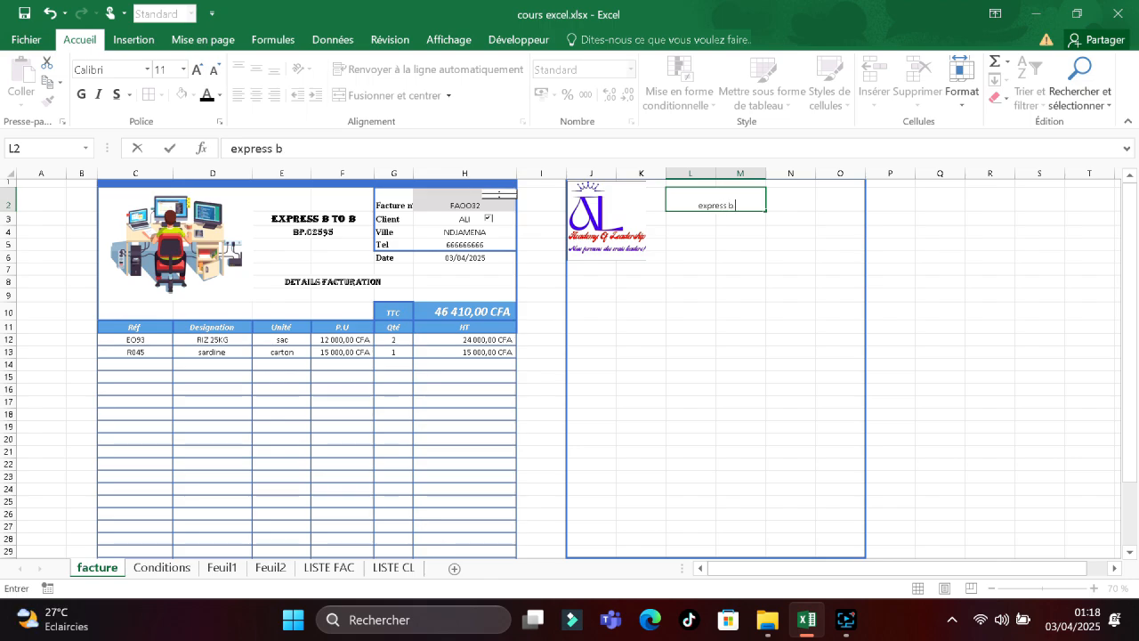
{"action": "type", "text": " to"}
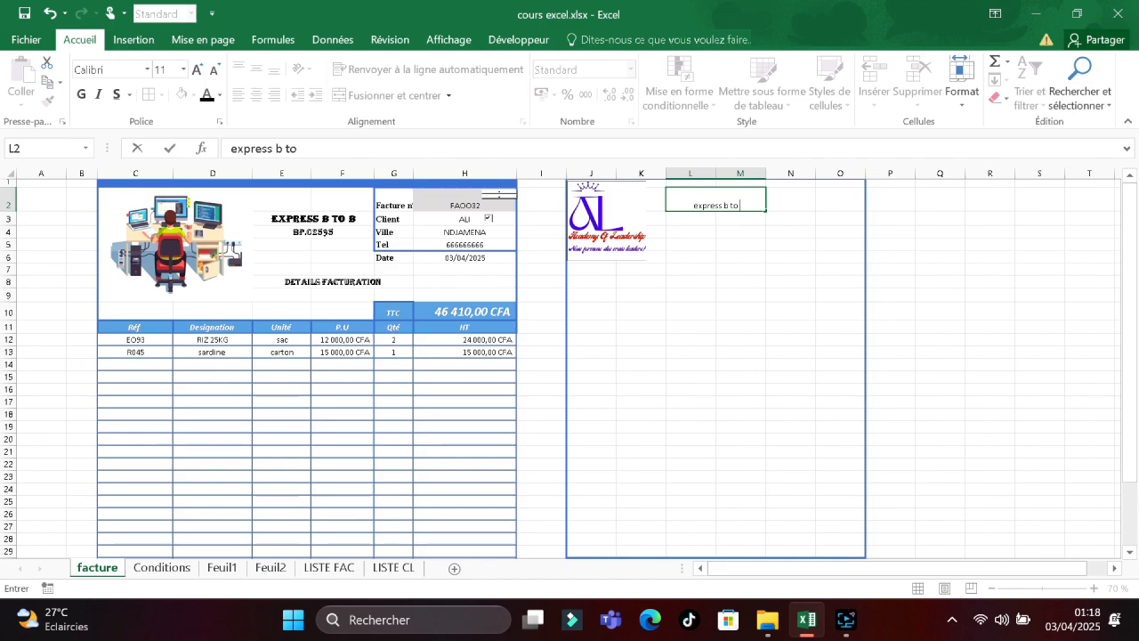
{"action": "type", "text": " b"}
{"action": "left_click_drag", "start_coordinate": [743, 206], "coordinate": [669, 206]}
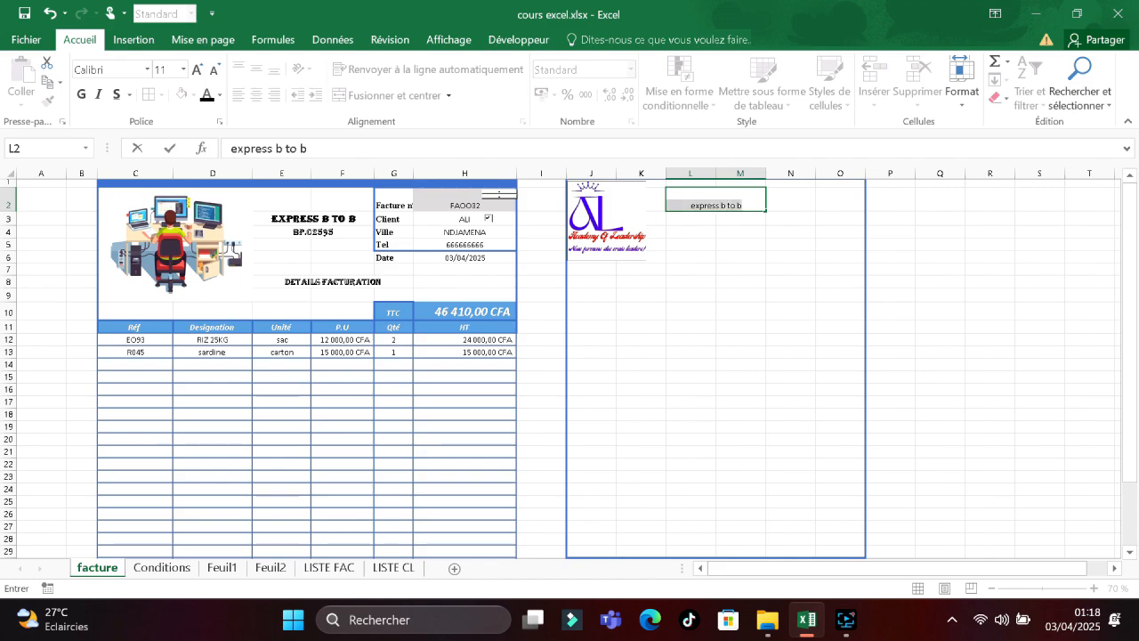
{"action": "left_click", "coordinate": [81, 94]}
{"action": "left_click", "coordinate": [98, 94]}
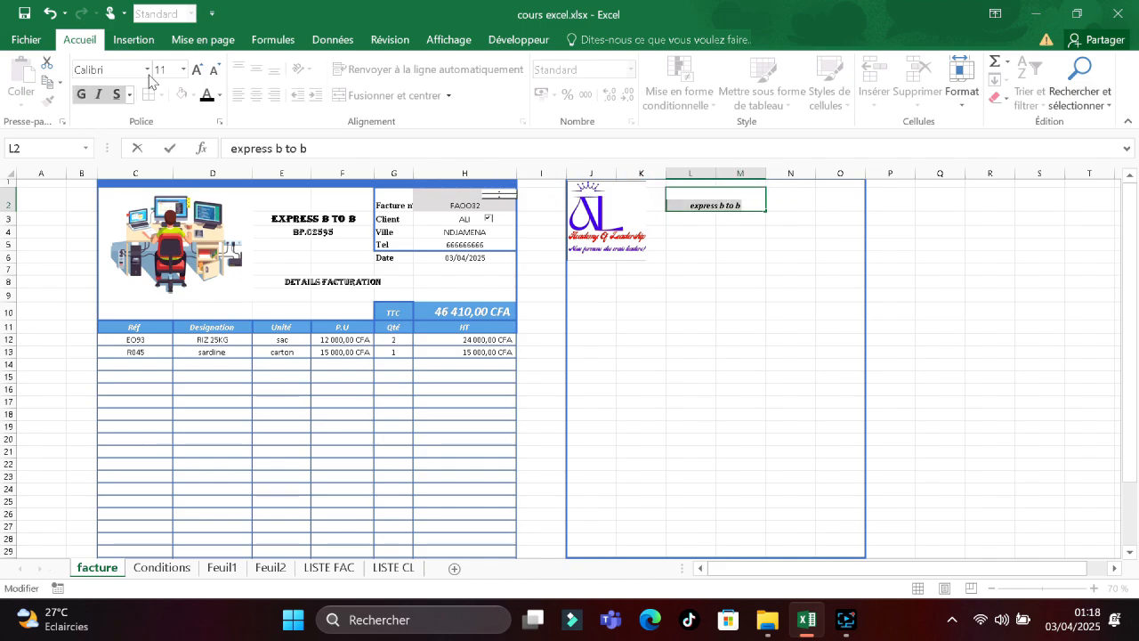
{"action": "left_click", "coordinate": [183, 70]}
{"action": "left_click", "coordinate": [164, 210]}
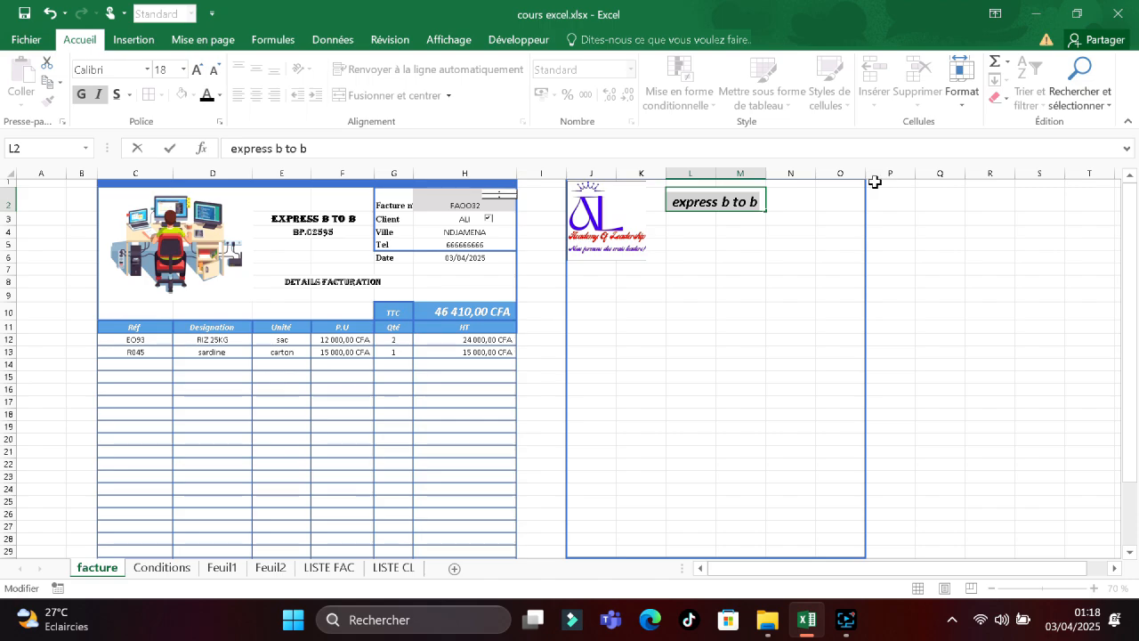
{"action": "left_click", "coordinate": [800, 200]}
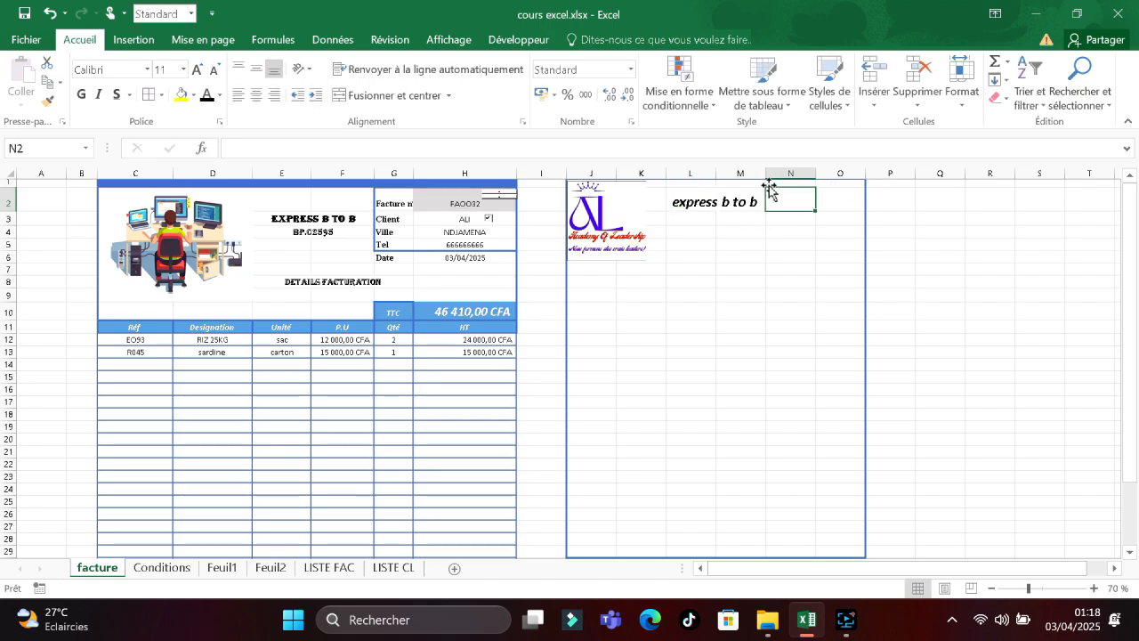
Merge L3:M3 and enter 'bp 2345' in bold italic.
{"action": "left_click", "coordinate": [704, 221]}
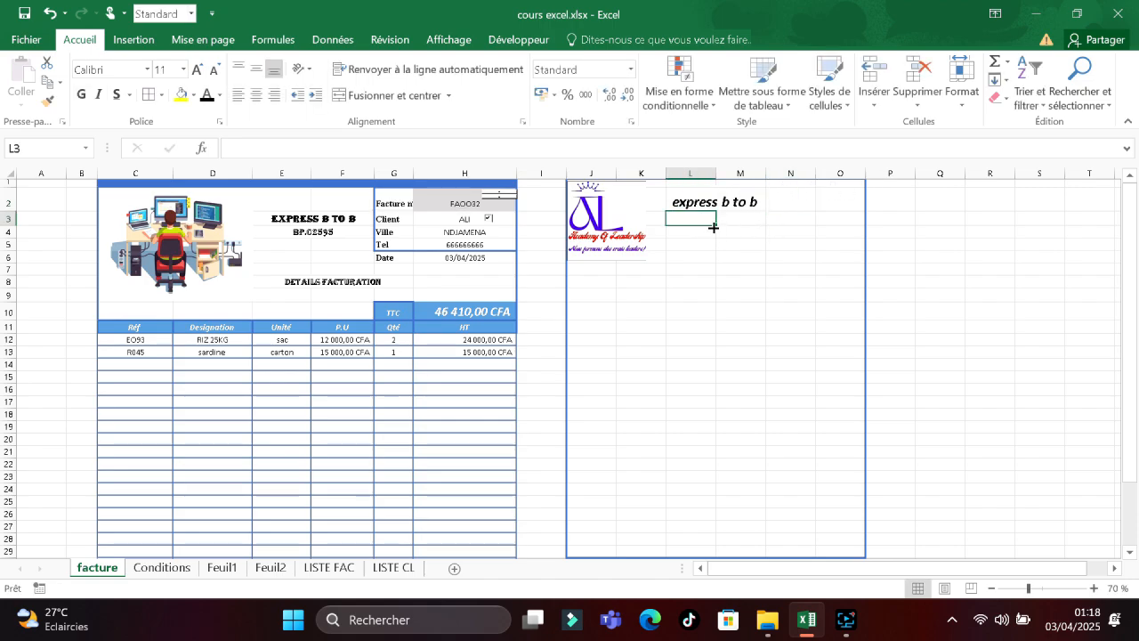
{"action": "left_click_drag", "start_coordinate": [716, 225], "coordinate": [750, 225]}
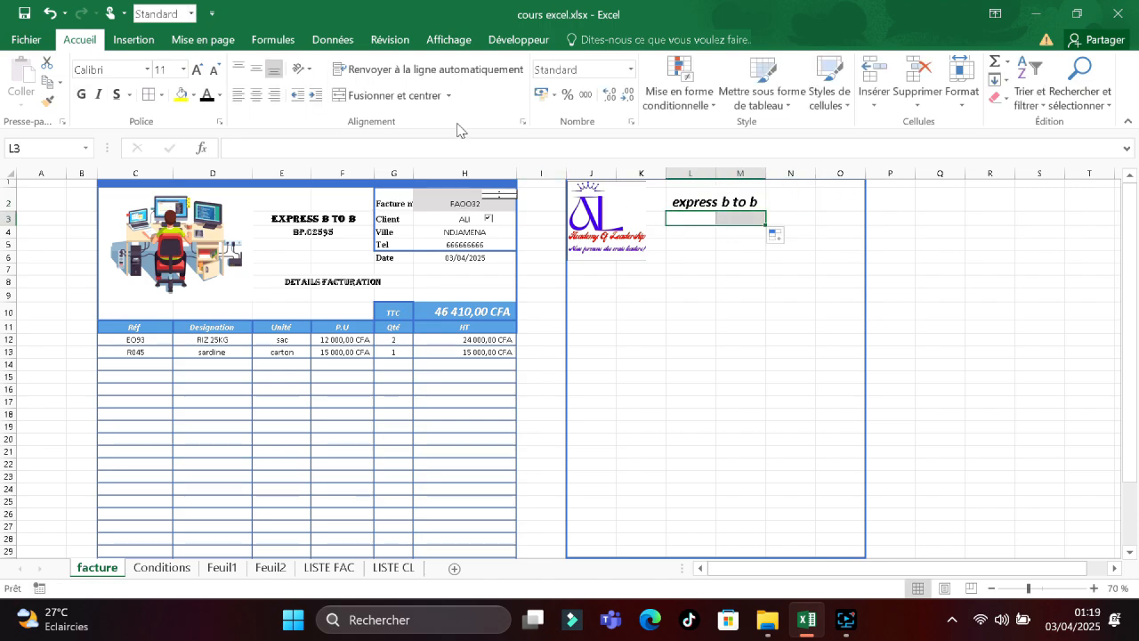
{"action": "left_click", "coordinate": [391, 95]}
{"action": "type", "text": "bp"}
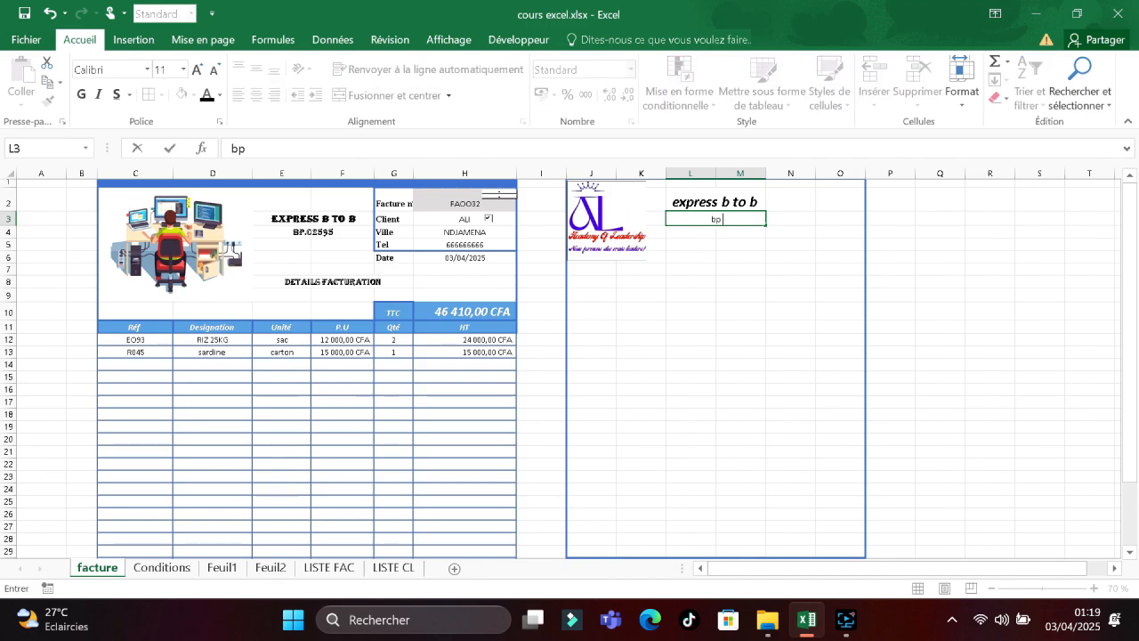
{"action": "type", "text": " 2345"}
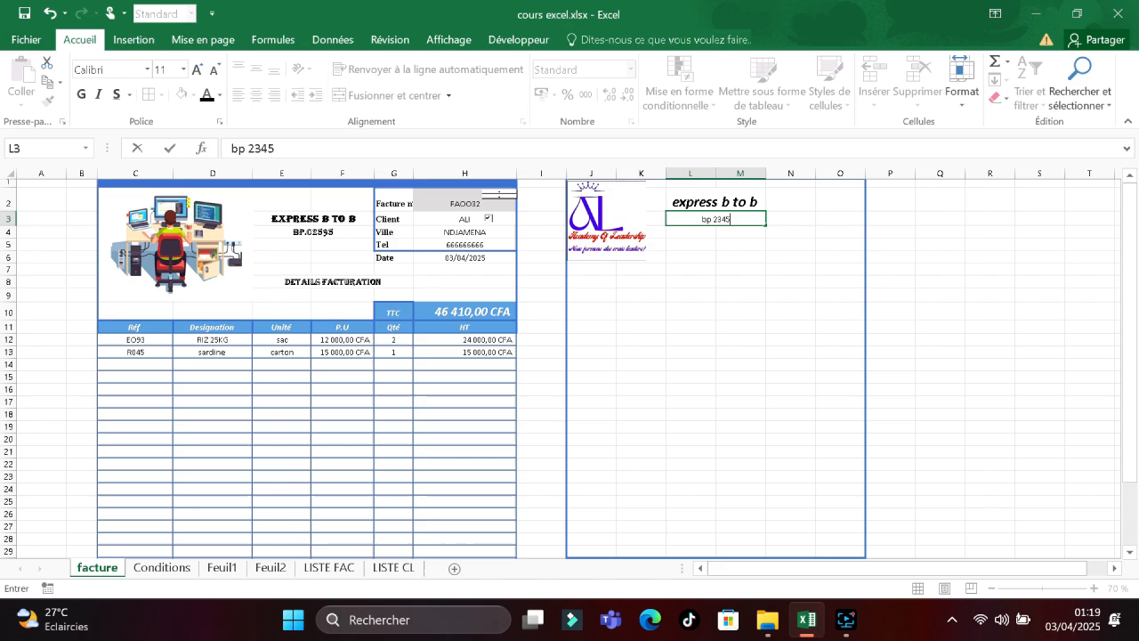
{"action": "left_click_drag", "start_coordinate": [730, 219], "coordinate": [702, 219]}
{"action": "left_click", "coordinate": [81, 94]}
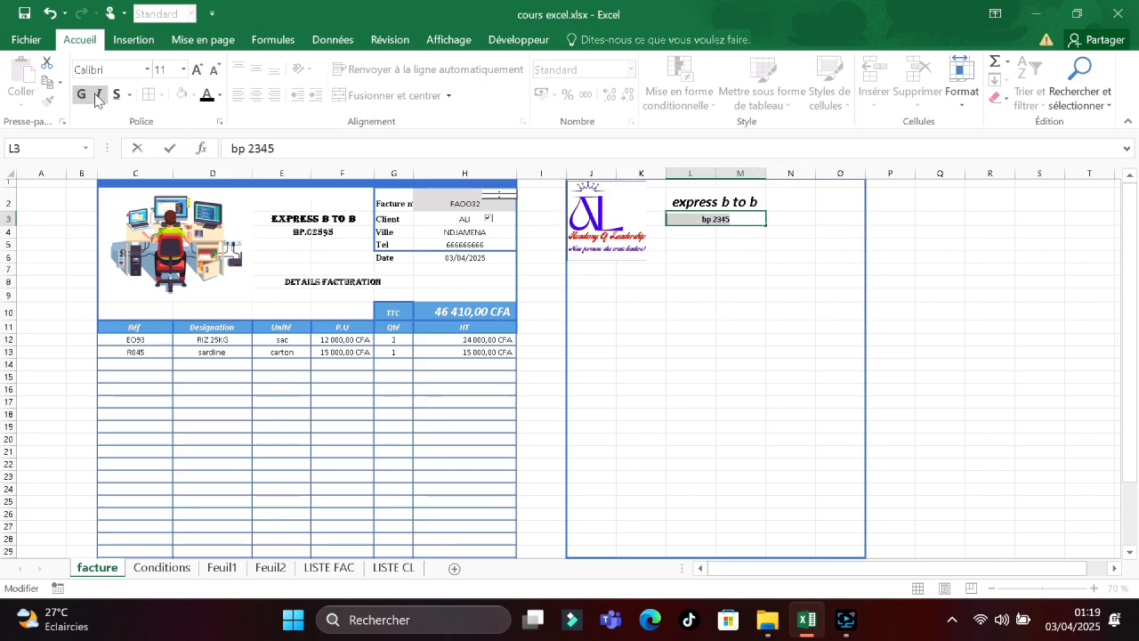
{"action": "left_click", "coordinate": [99, 95]}
{"action": "left_click", "coordinate": [795, 200]}
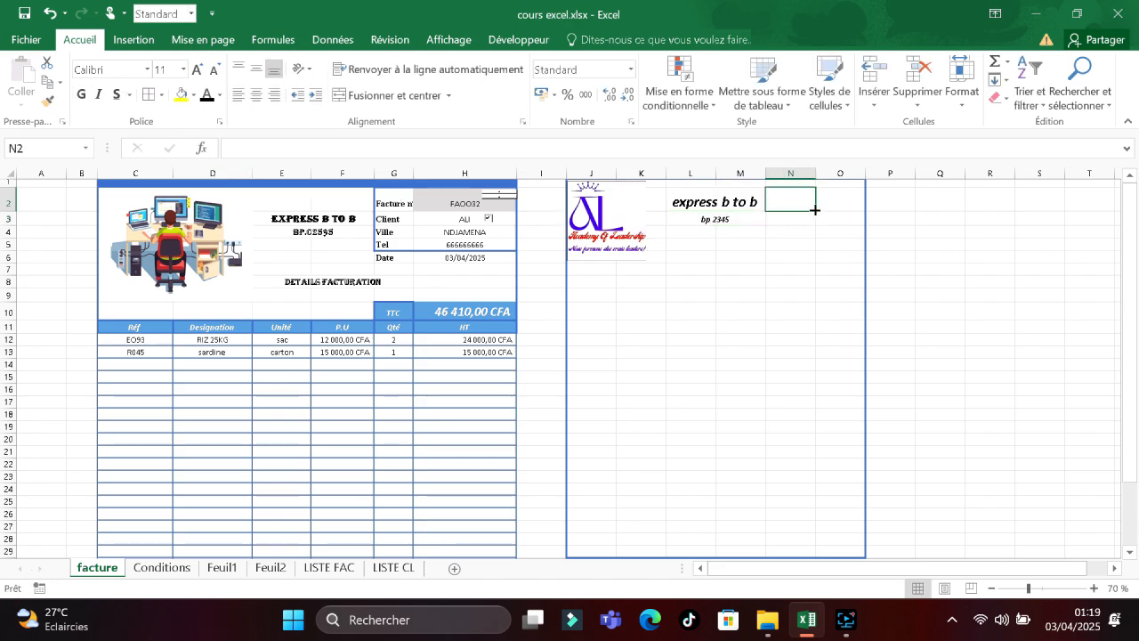
Give N2:O6 an outline border through the Ctrl+1 Format Cells border settings.
{"action": "left_click_drag", "start_coordinate": [814, 211], "coordinate": [777, 183]}
{"action": "left_click", "coordinate": [843, 258]}
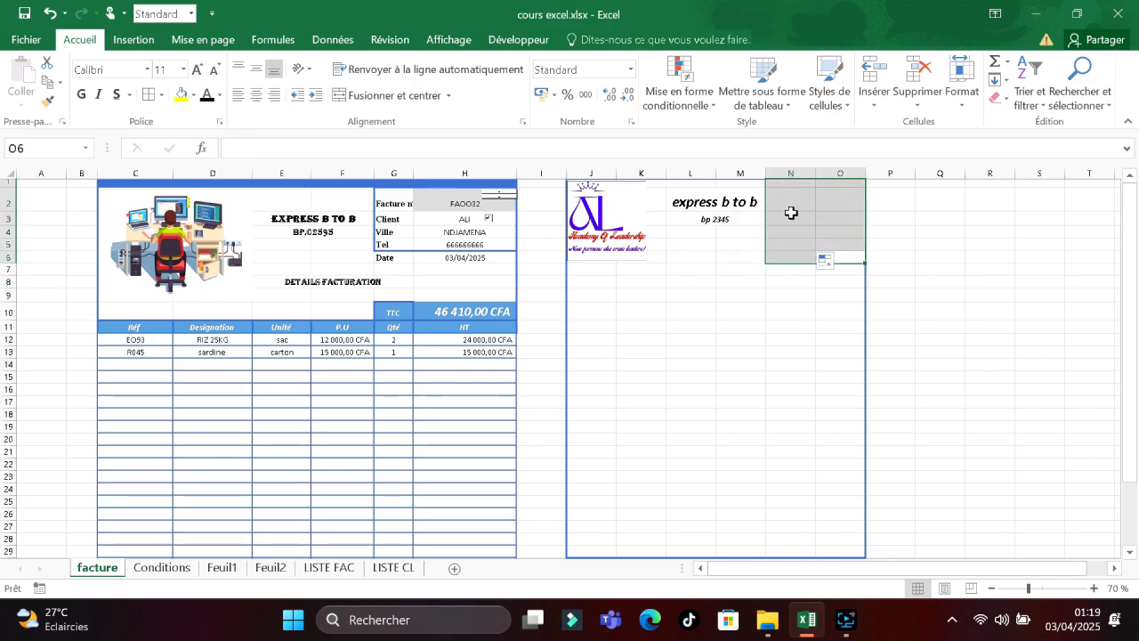
{"action": "key", "text": "ctrl+1"}
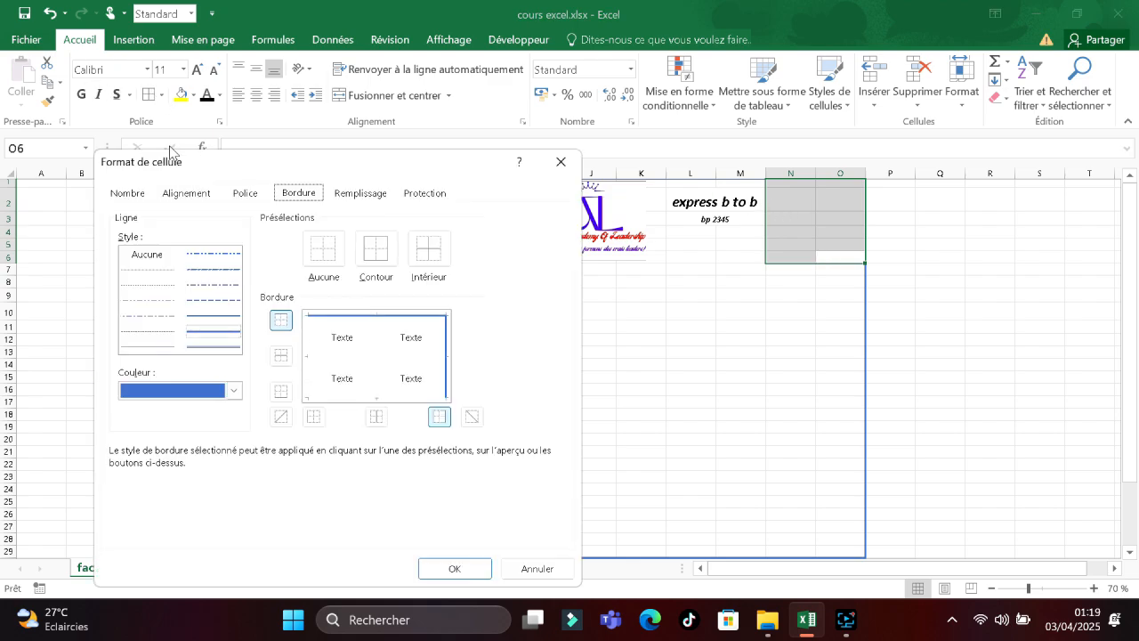
{"action": "left_click", "coordinate": [375, 249]}
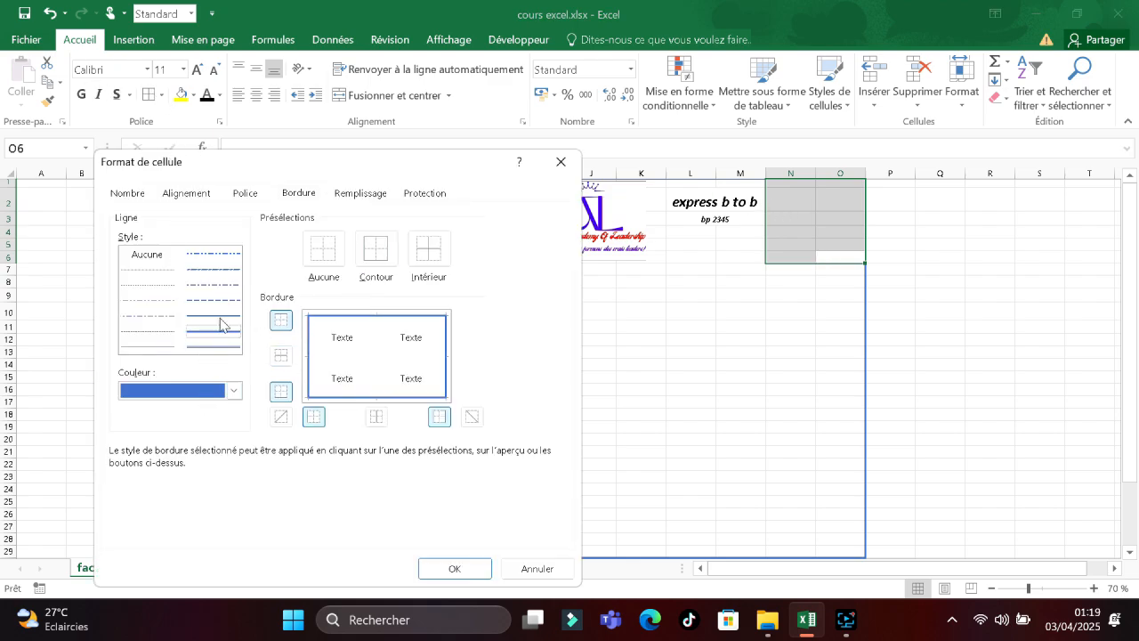
{"action": "left_click", "coordinate": [454, 570]}
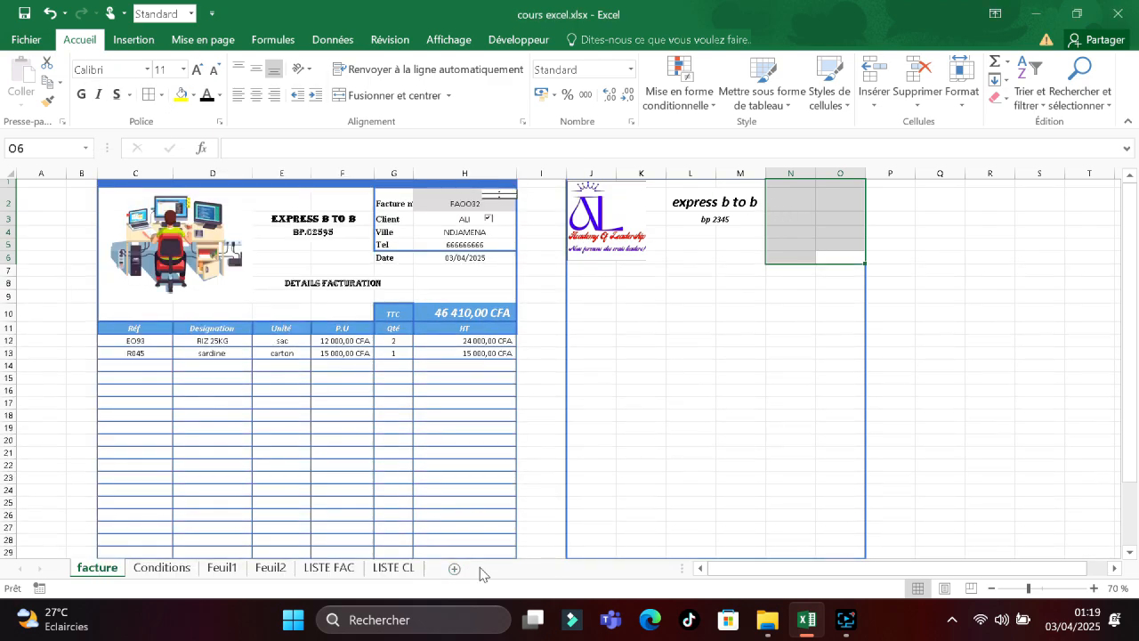
{"action": "left_click", "coordinate": [807, 282]}
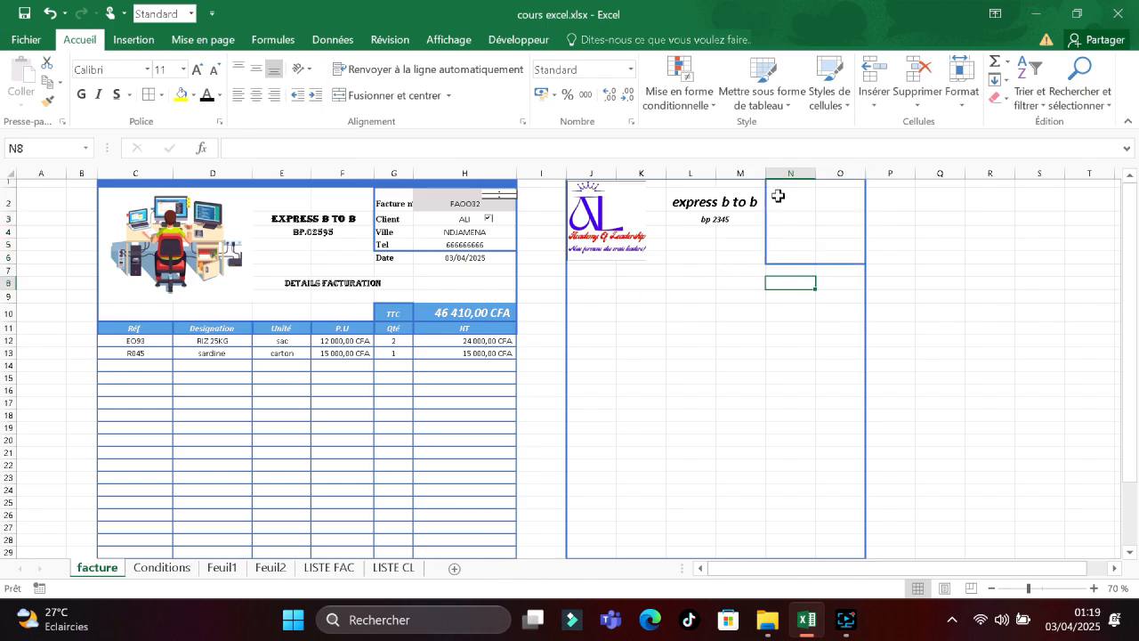
Enter the labels Facture n° in N2 and CLIENT in N3.
{"action": "left_click", "coordinate": [786, 198]}
{"action": "type", "text": "f"}
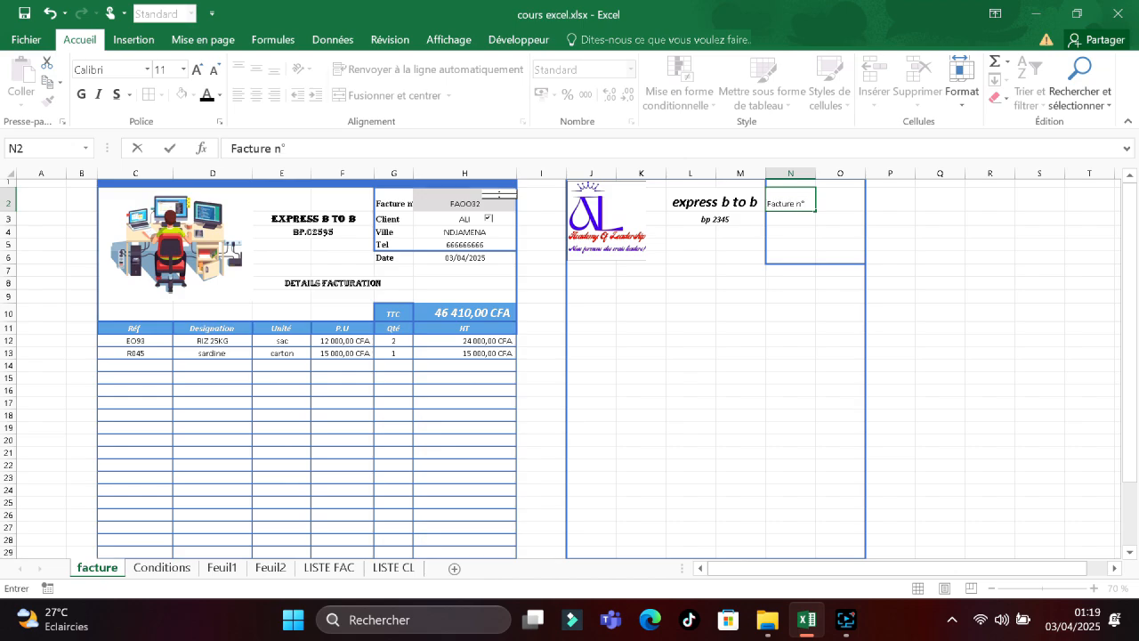
{"action": "left_click", "coordinate": [849, 204]}
{"action": "left_click", "coordinate": [787, 217]}
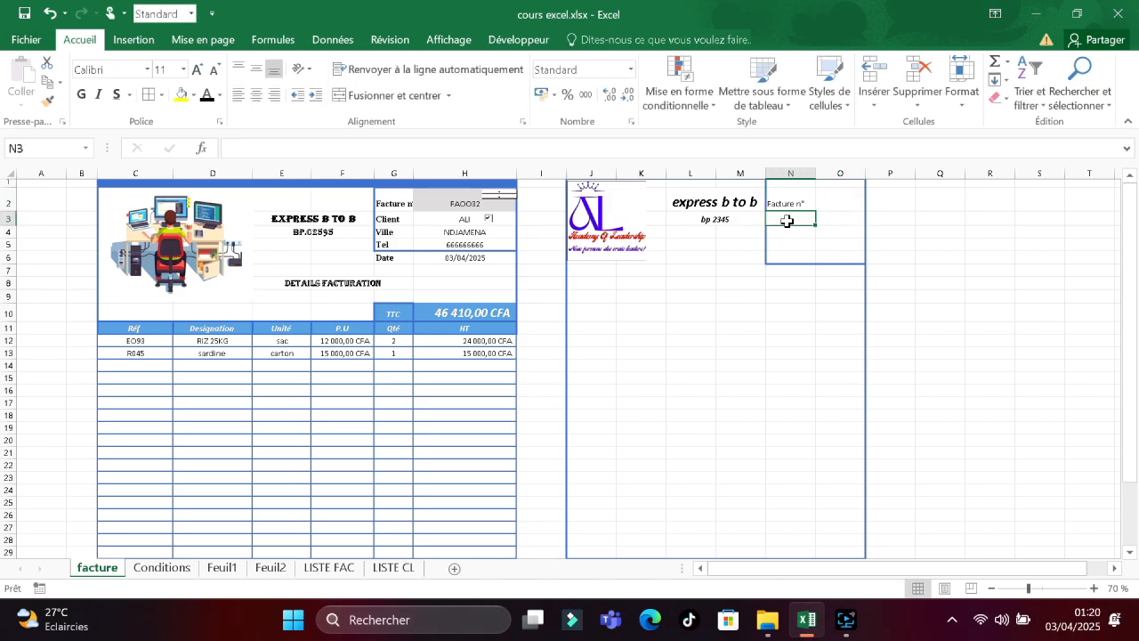
{"action": "type", "text": "CLIENT"}
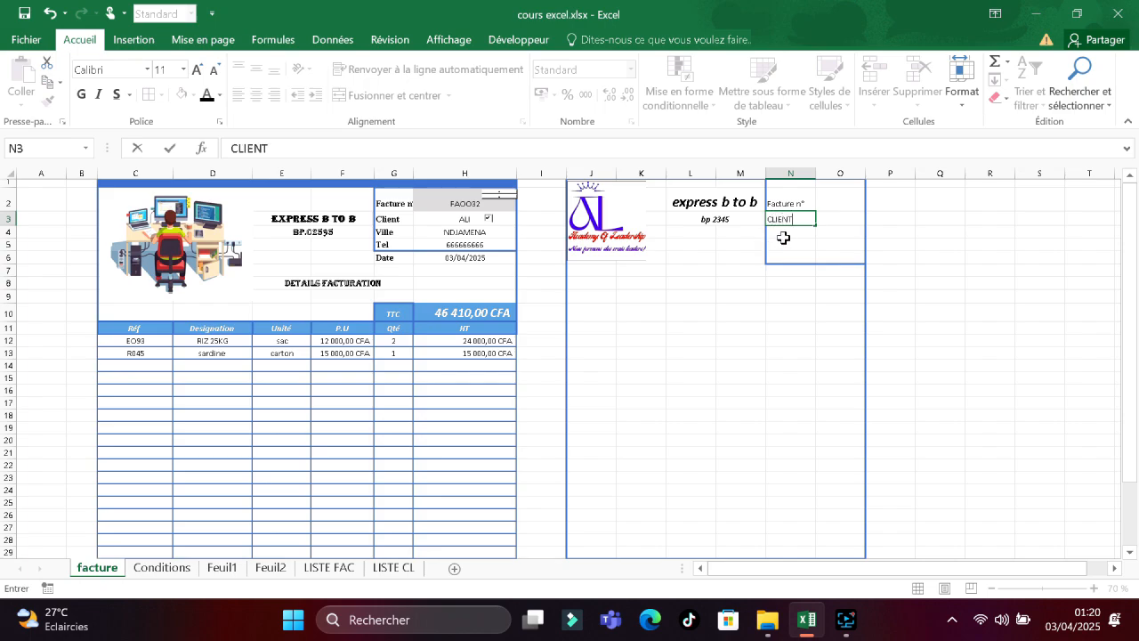
{"action": "key", "text": "Return"}
Add VILLE and TEL in N4:N5 and start the DATE label in N7.
{"action": "type", "text": "VILLE"}
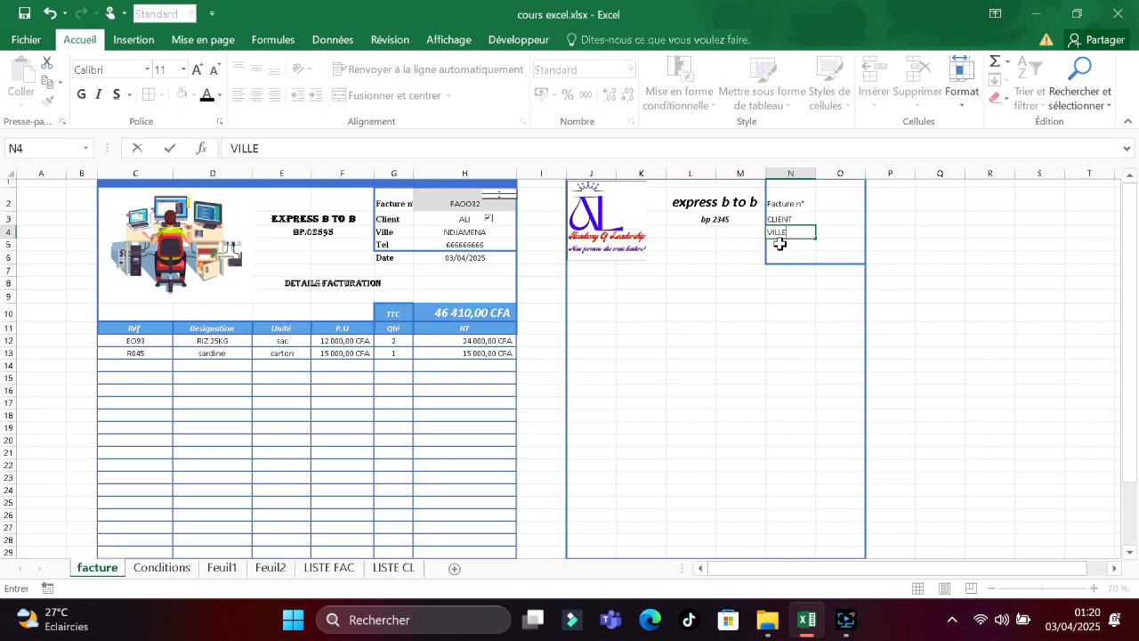
{"action": "key", "text": "Return"}
{"action": "type", "text": "TE"}
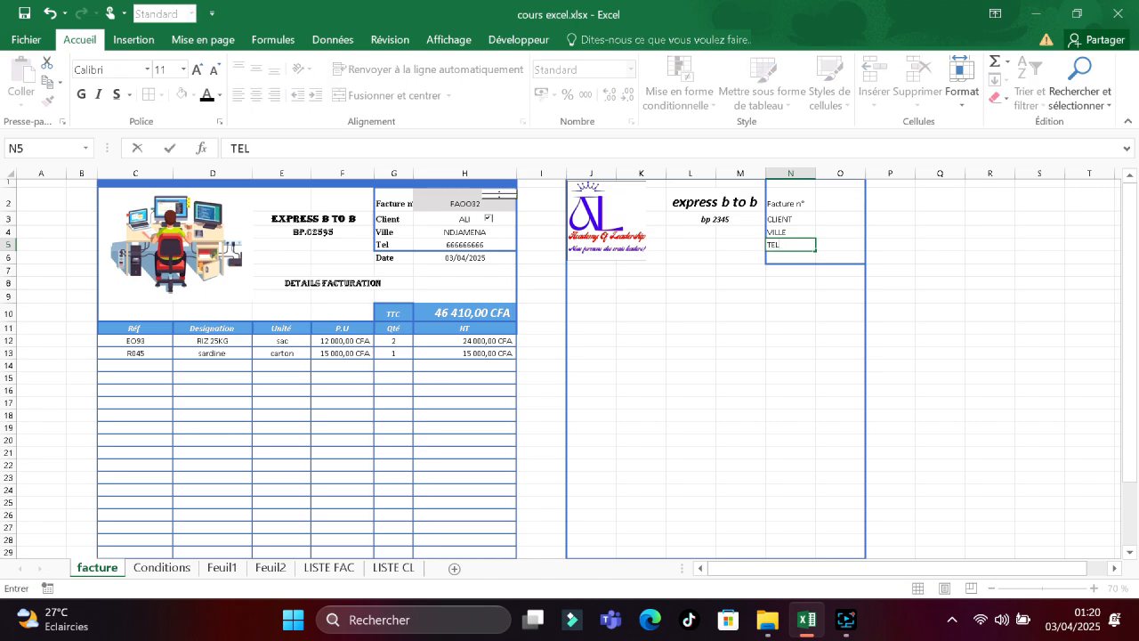
{"action": "type", "text": "L"}
{"action": "left_click", "coordinate": [774, 274]}
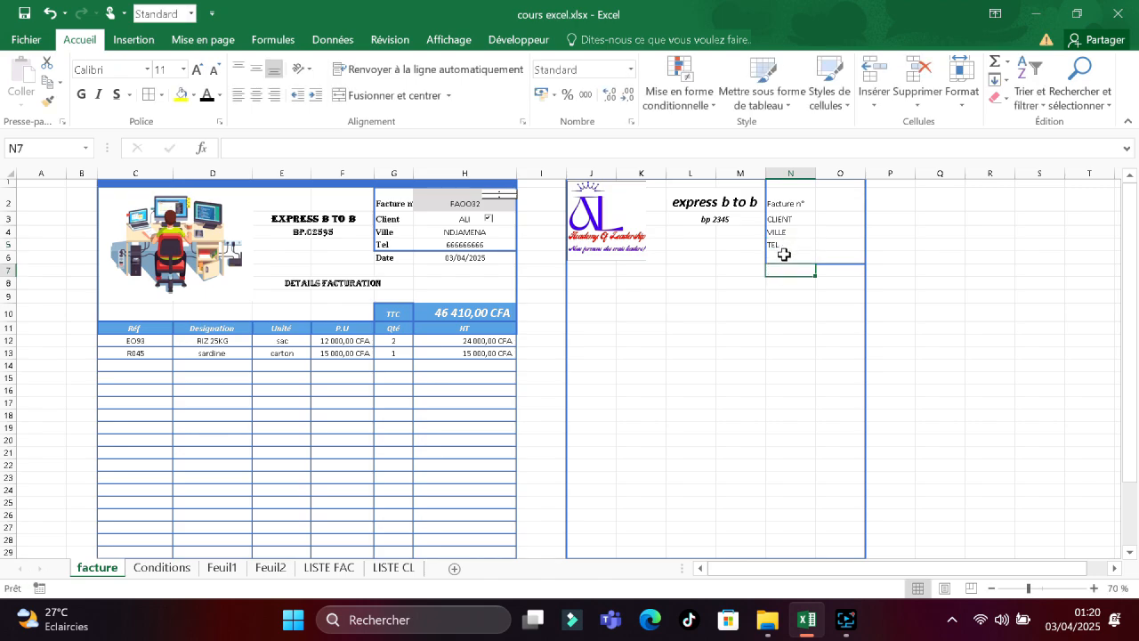
{"action": "left_click", "coordinate": [776, 256]}
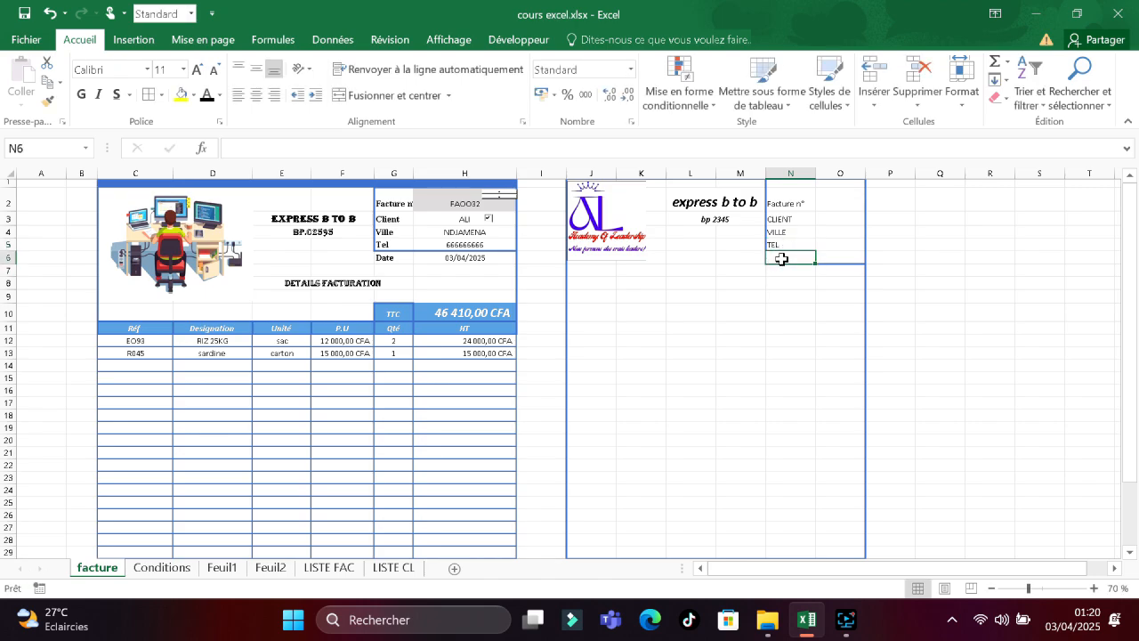
{"action": "left_click", "coordinate": [770, 271]}
{"action": "type", "text": "DATE"}
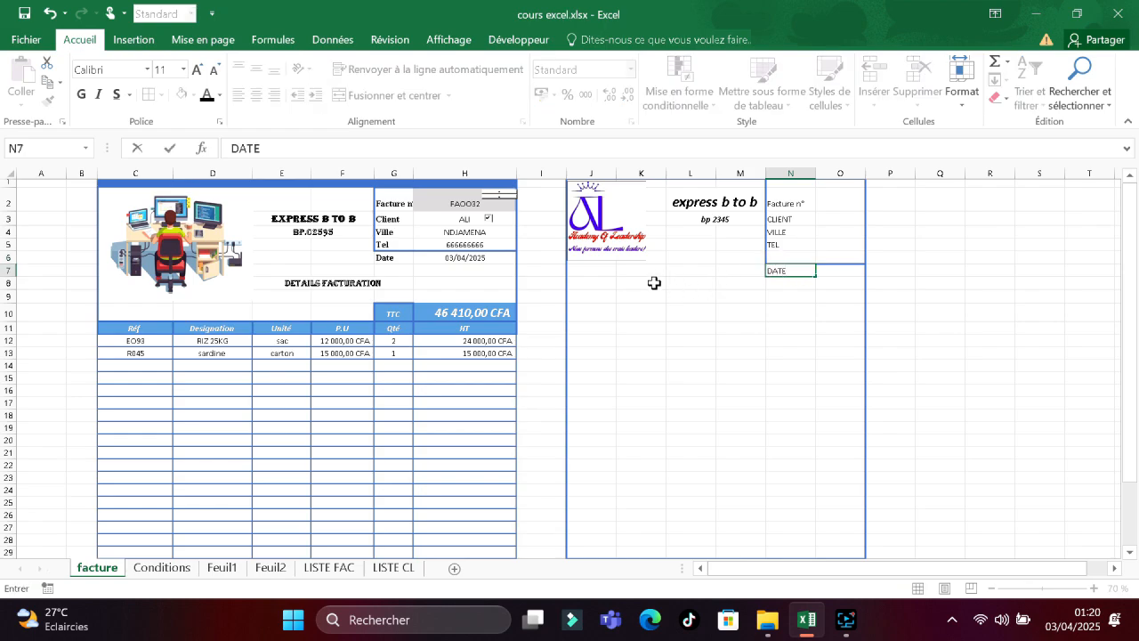
Merge K8:M8 and enter 'Details facture' in bold italic at size 11.
{"action": "left_click", "coordinate": [666, 285]}
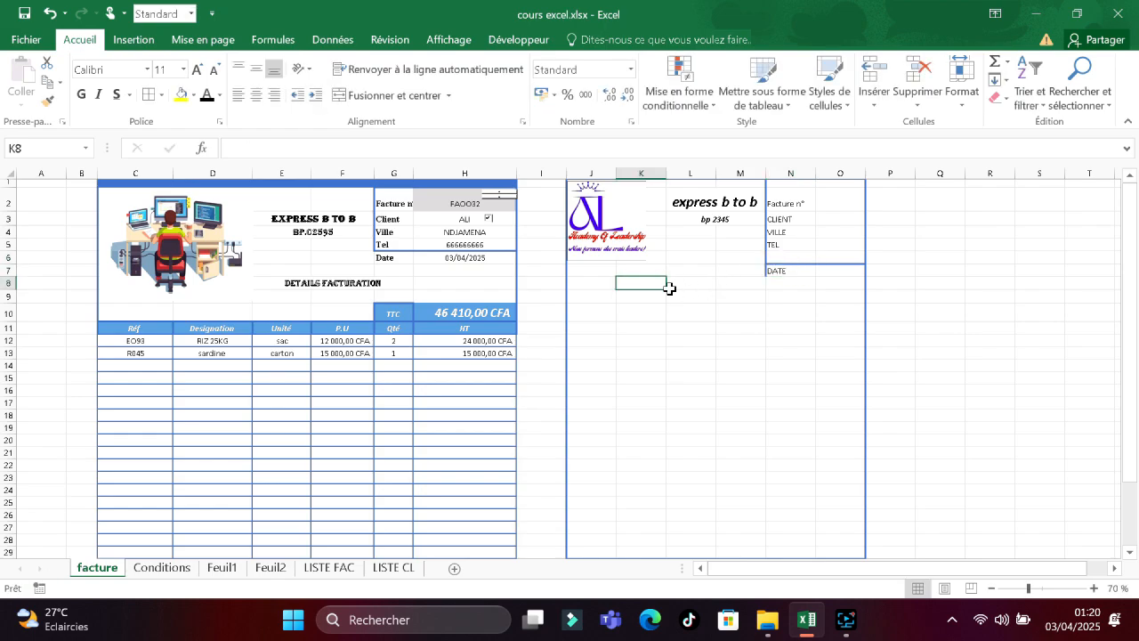
{"action": "left_click_drag", "start_coordinate": [665, 286], "coordinate": [758, 288]}
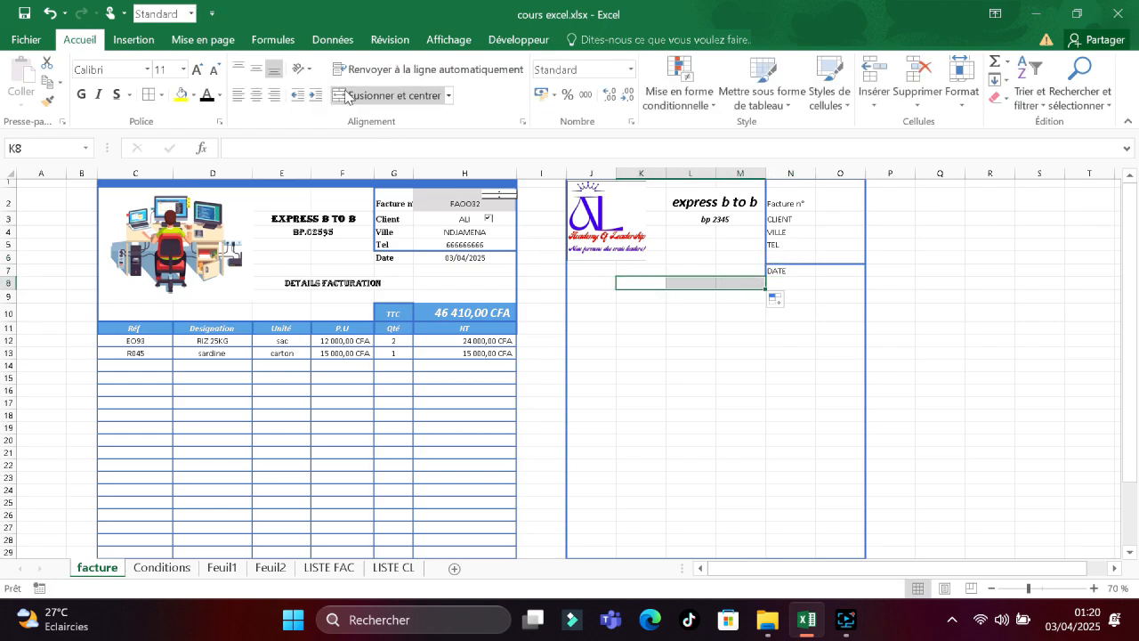
{"action": "left_click", "coordinate": [392, 95]}
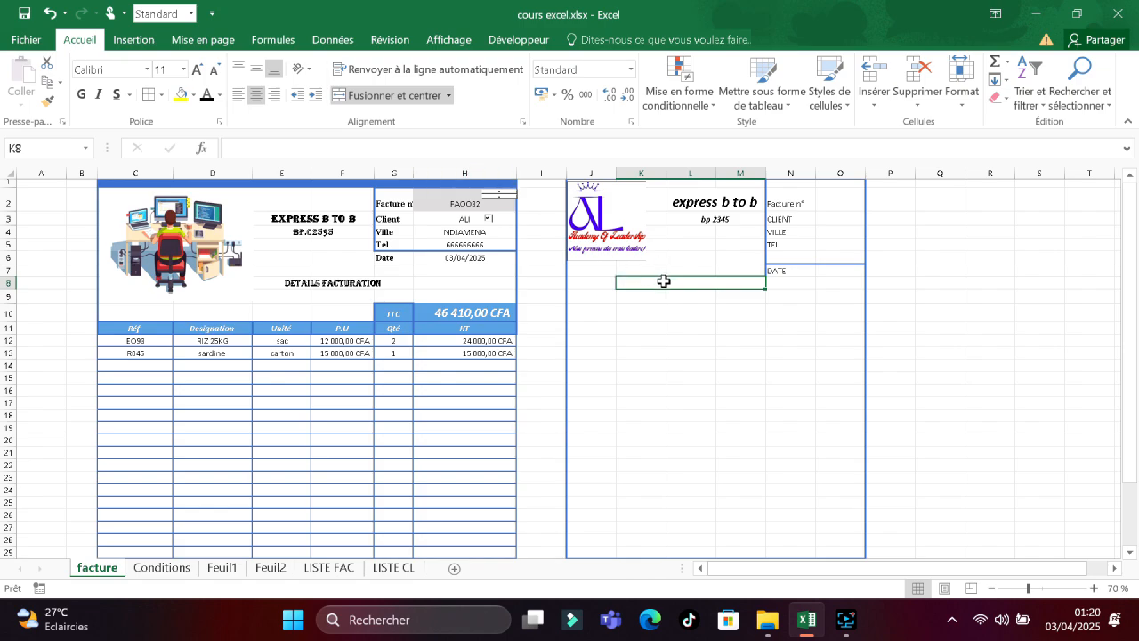
{"action": "type", "text": "D"}
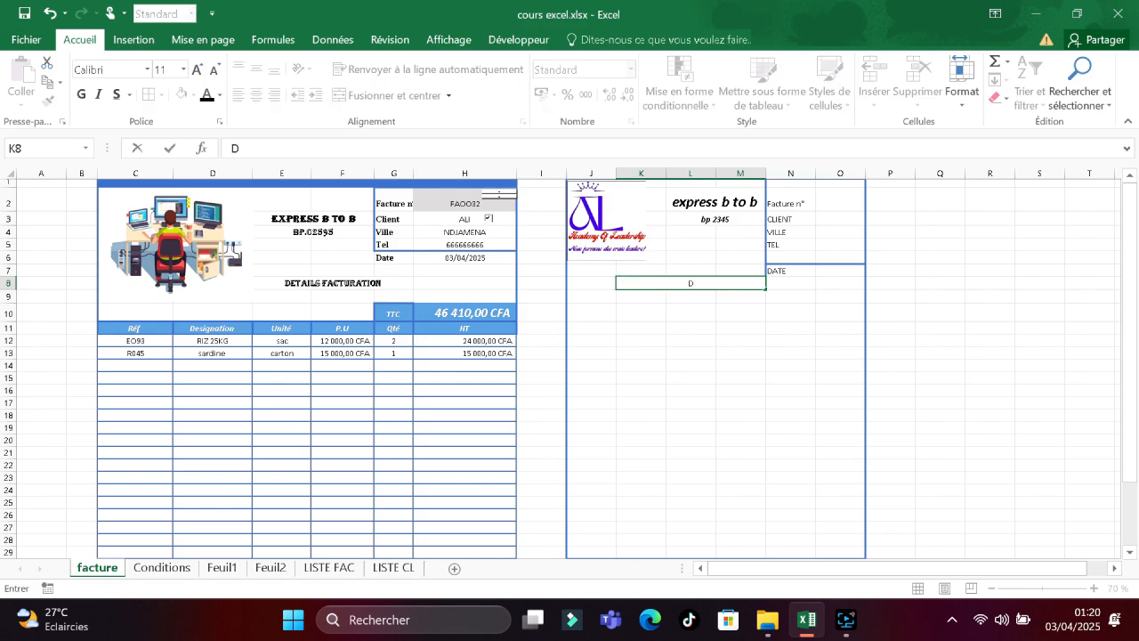
{"action": "type", "text": "etails facture"}
{"action": "key", "text": "ctrl+shift+Left"}
{"action": "key", "text": "ctrl+shift+Left"}
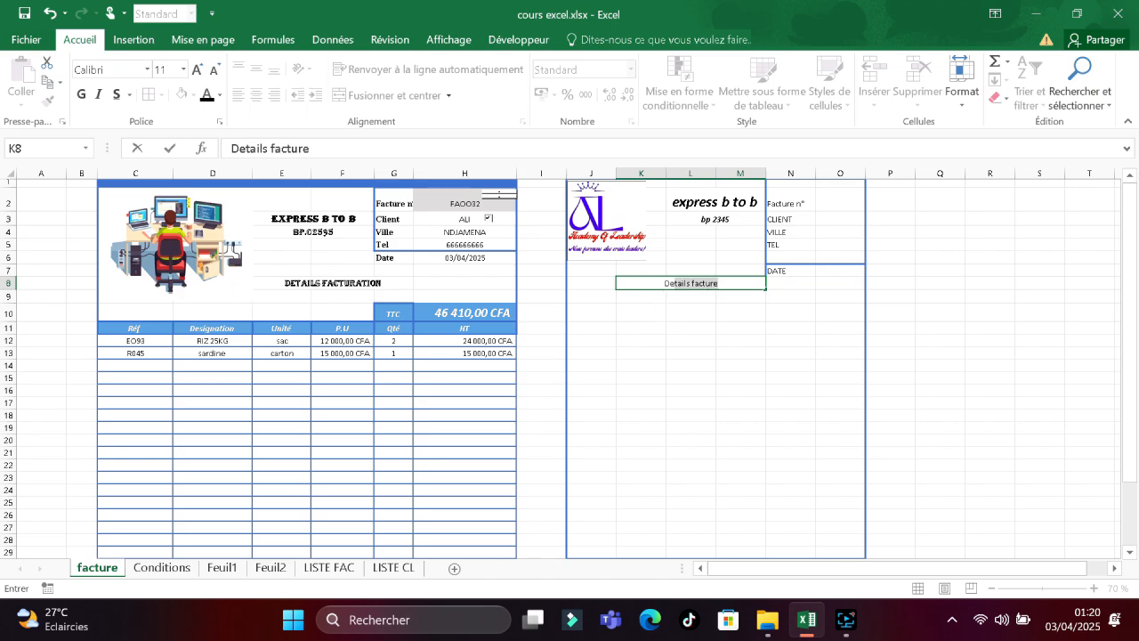
{"action": "left_click", "coordinate": [80, 94]}
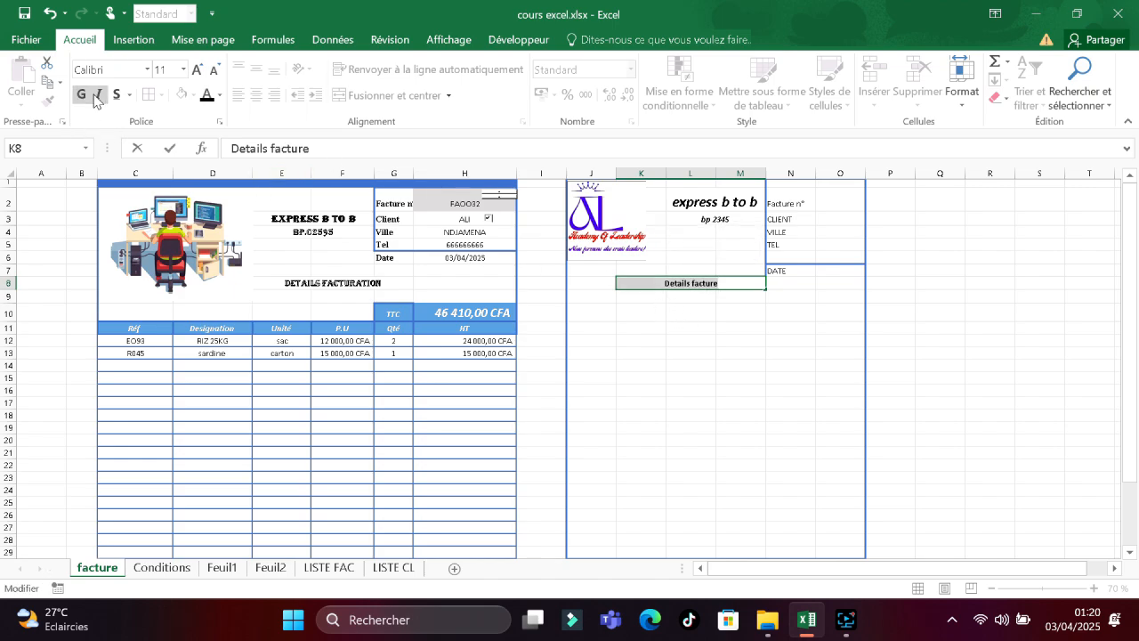
{"action": "left_click", "coordinate": [98, 94]}
{"action": "left_click", "coordinate": [183, 69]}
{"action": "left_click", "coordinate": [174, 133]}
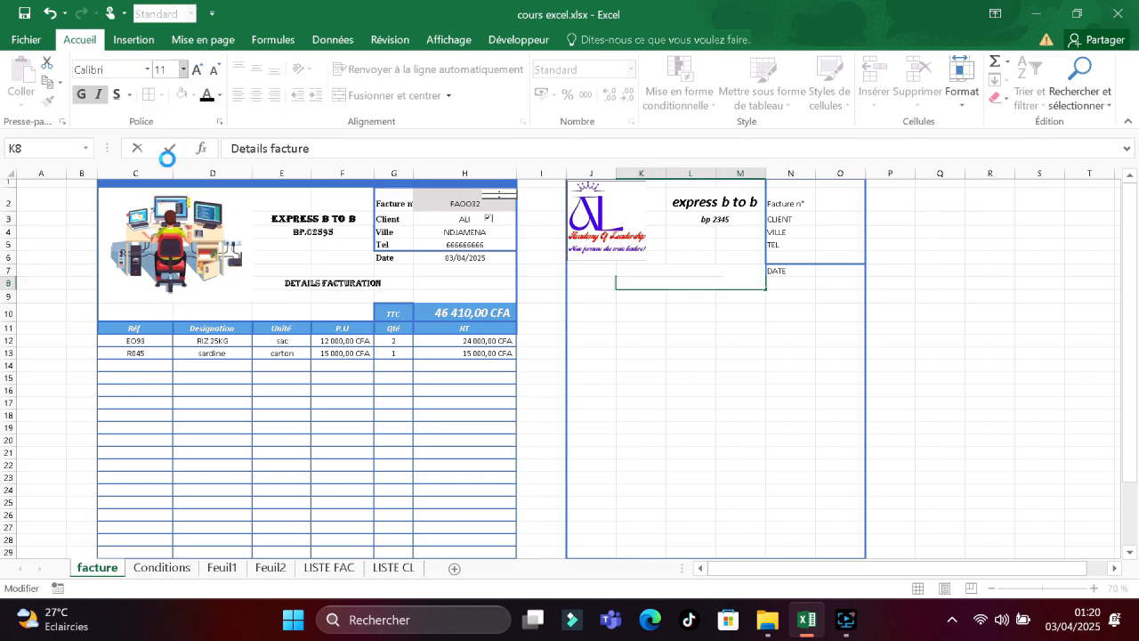
{"action": "left_click", "coordinate": [676, 311]}
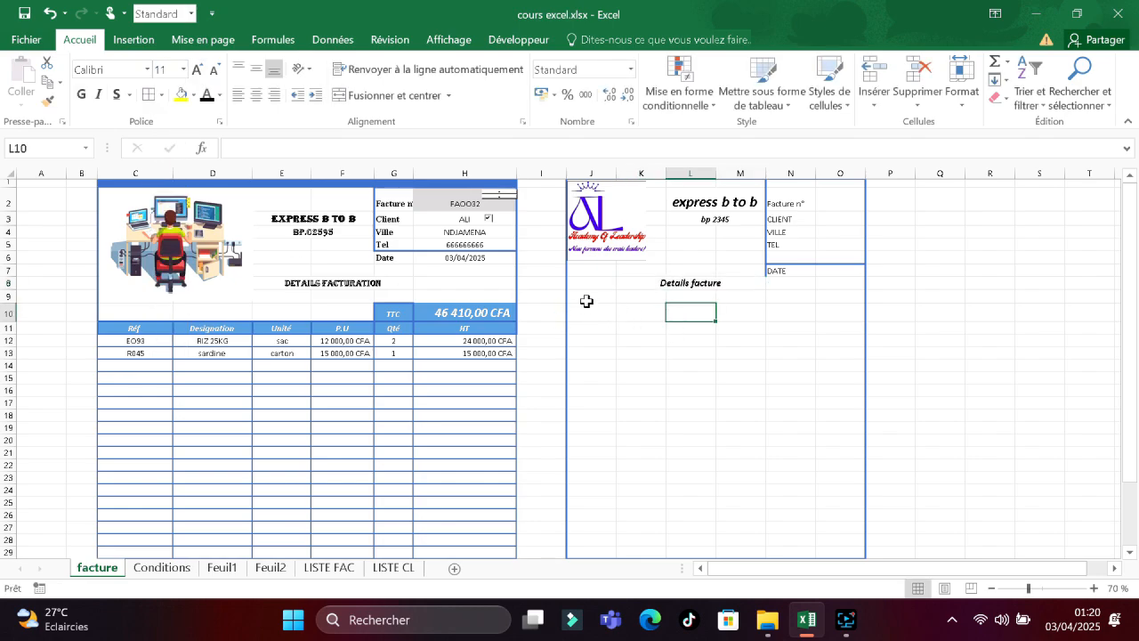
Enter the headers ref in J9 and designation in K9, widening column K to fit.
{"action": "left_click", "coordinate": [587, 297]}
{"action": "type", "text": "ref"}
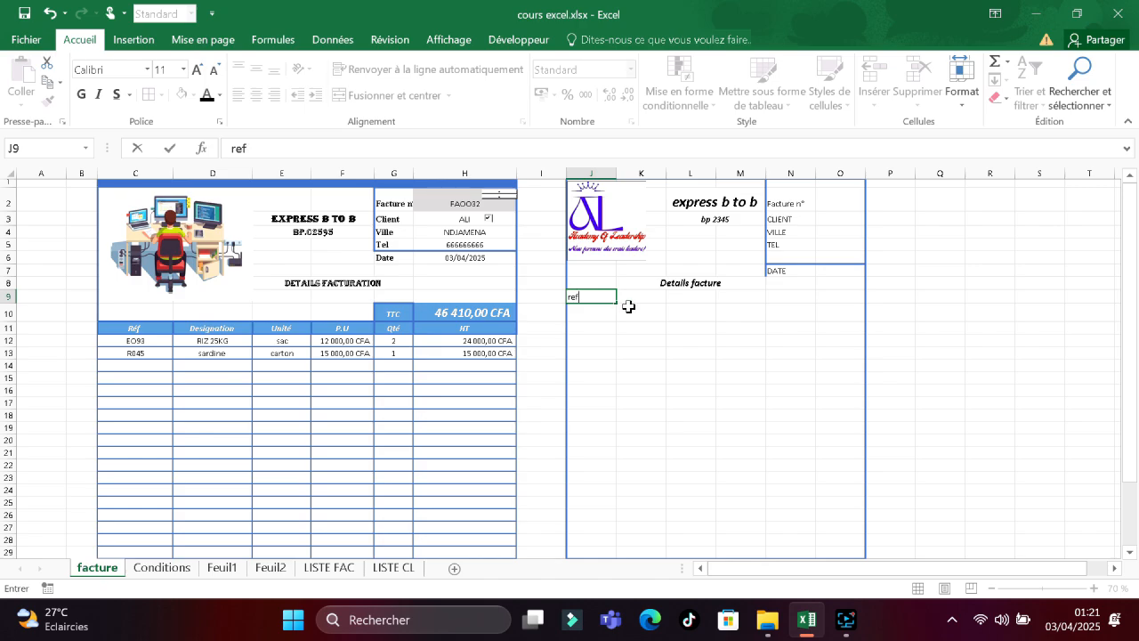
{"action": "left_click", "coordinate": [623, 297]}
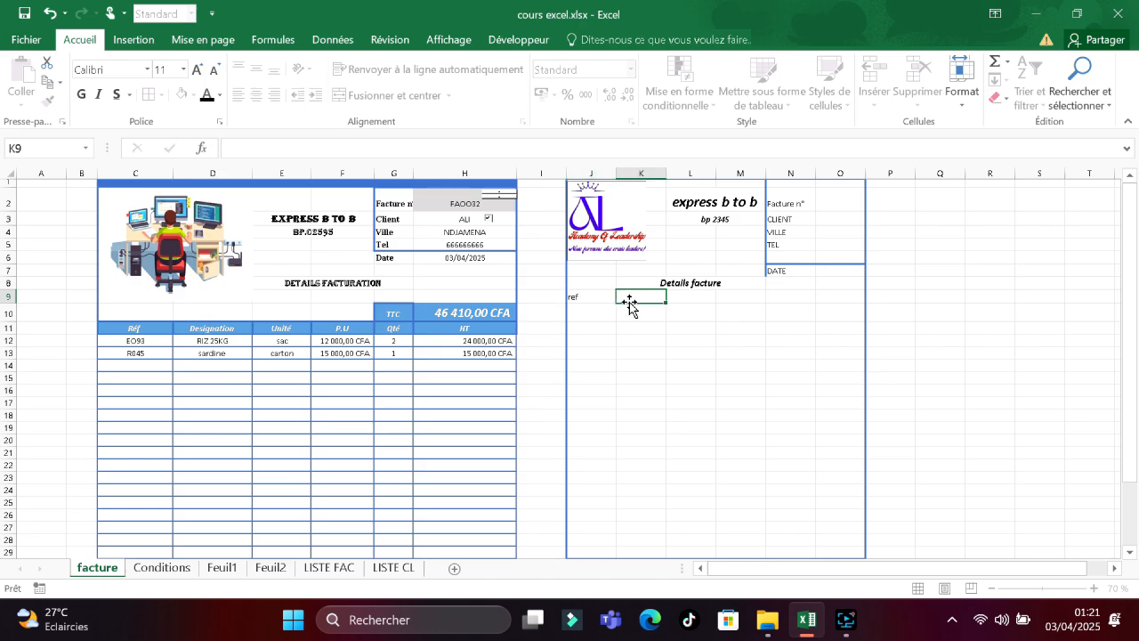
{"action": "type", "text": "details facture"}
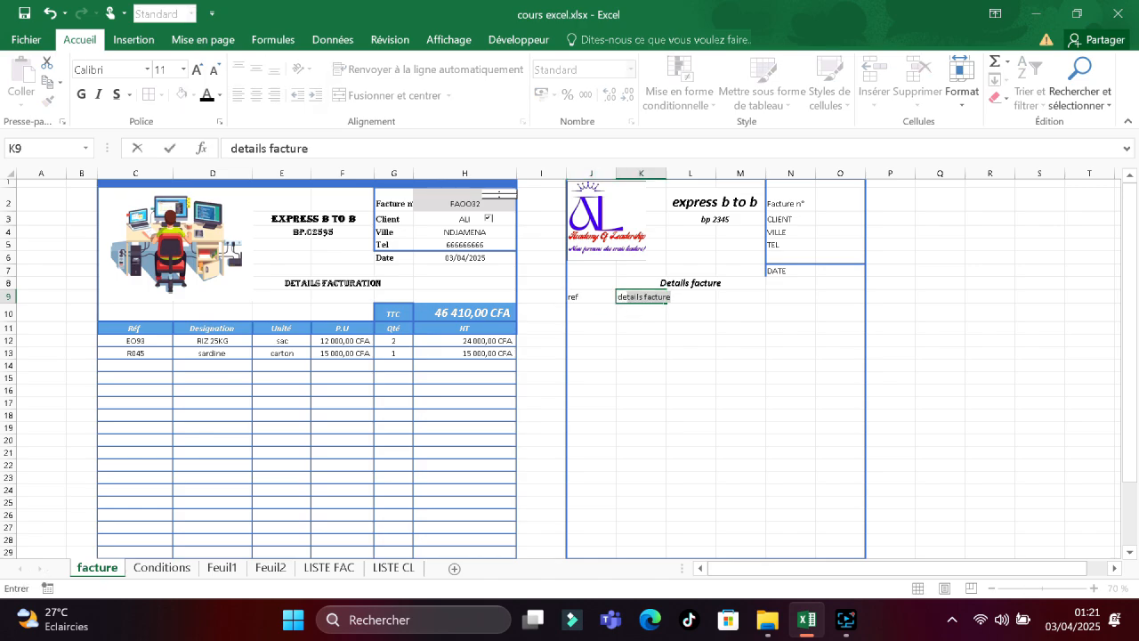
{"action": "type", "text": "designation"}
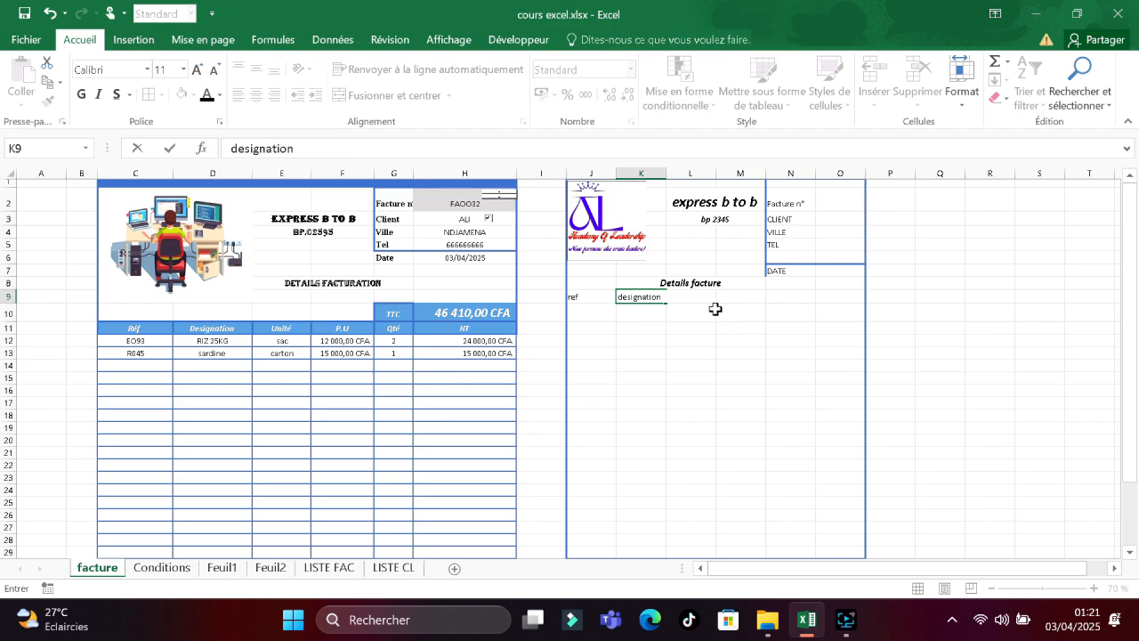
{"action": "key", "text": "F2"}
{"action": "left_click", "coordinate": [659, 173]}
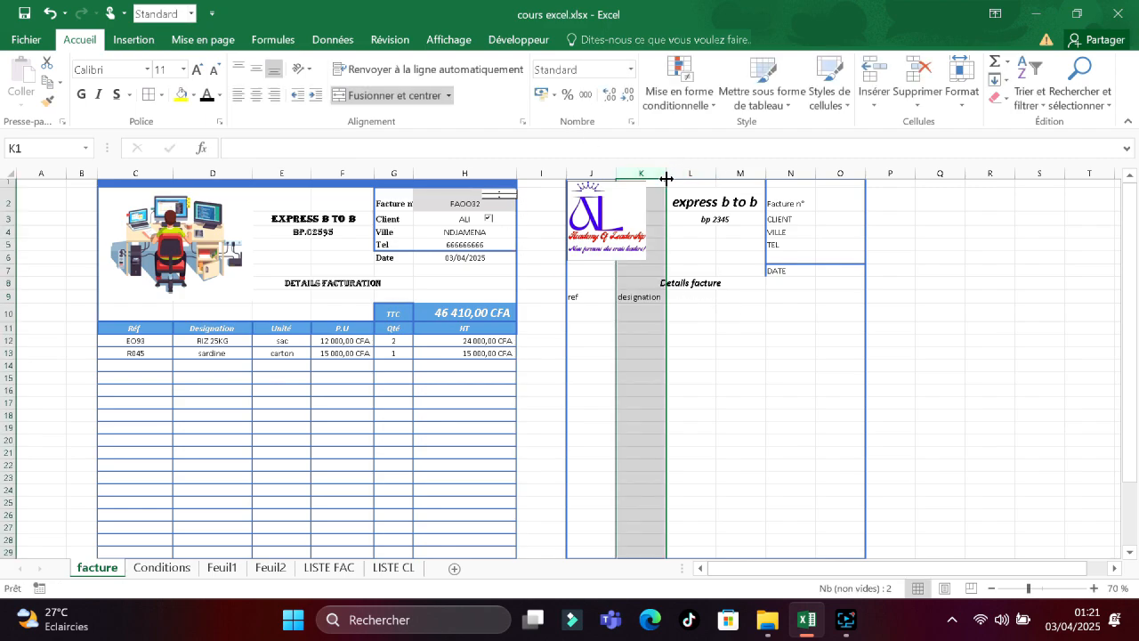
{"action": "left_click_drag", "start_coordinate": [666, 173], "coordinate": [683, 180]}
Add the headers unite in L9, p.u in M9 and qté in N9.
{"action": "left_click", "coordinate": [709, 297]}
{"action": "type", "text": "uni"}
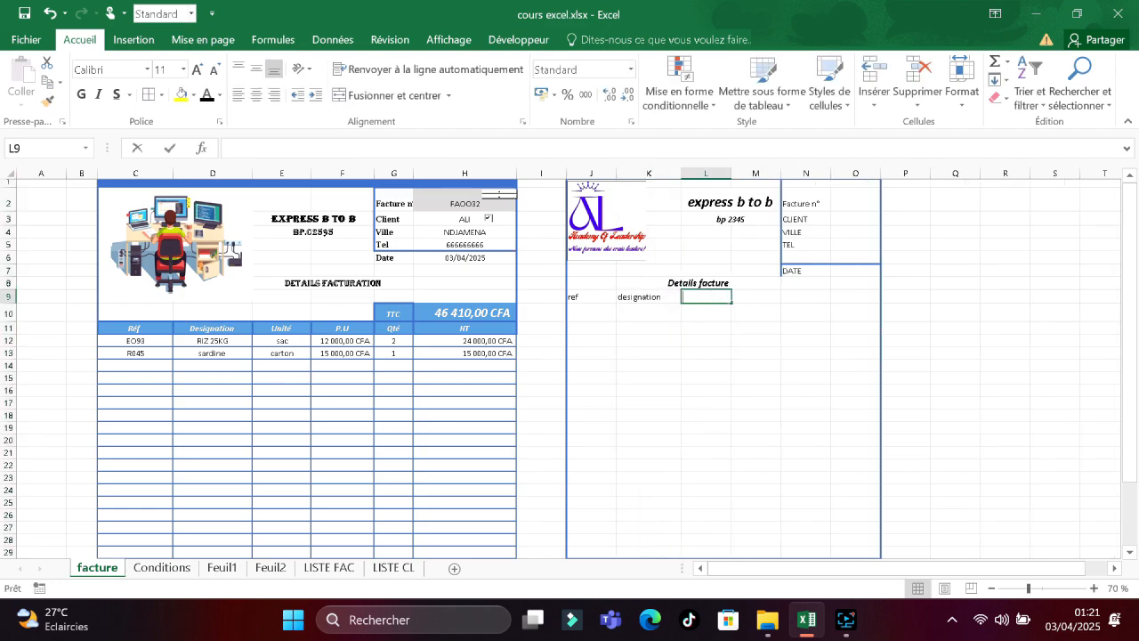
{"action": "type", "text": "te"}
{"action": "left_click", "coordinate": [746, 297]}
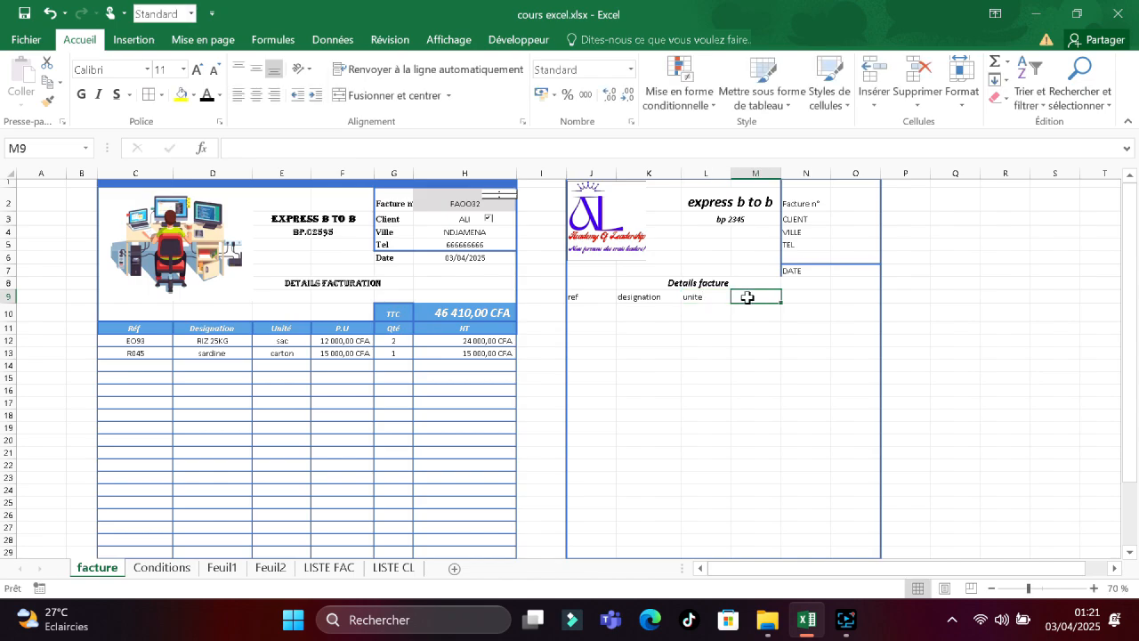
{"action": "type", "text": "p.u"}
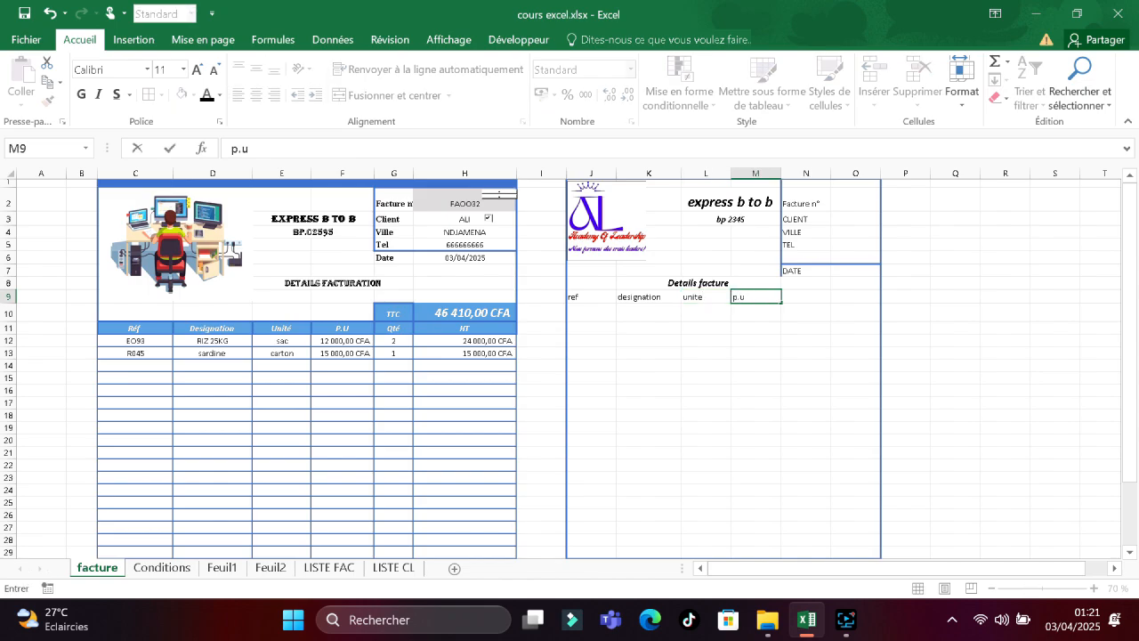
{"action": "right_click", "coordinate": [763, 298]}
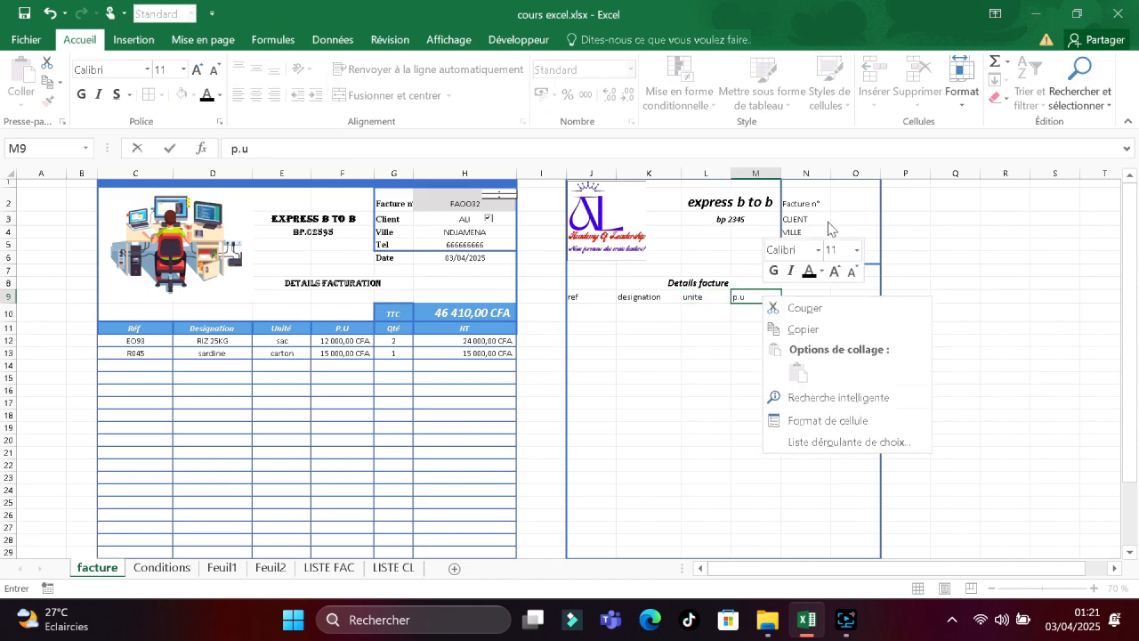
{"action": "left_click", "coordinate": [806, 296]}
{"action": "left_click", "coordinate": [806, 296]}
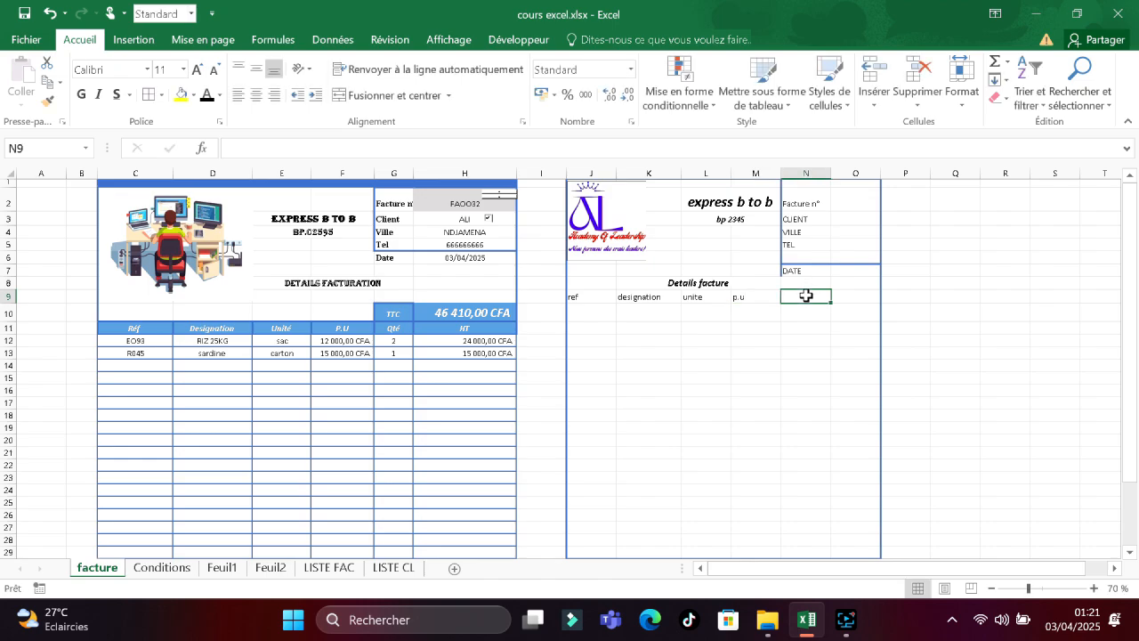
{"action": "type", "text": "q"}
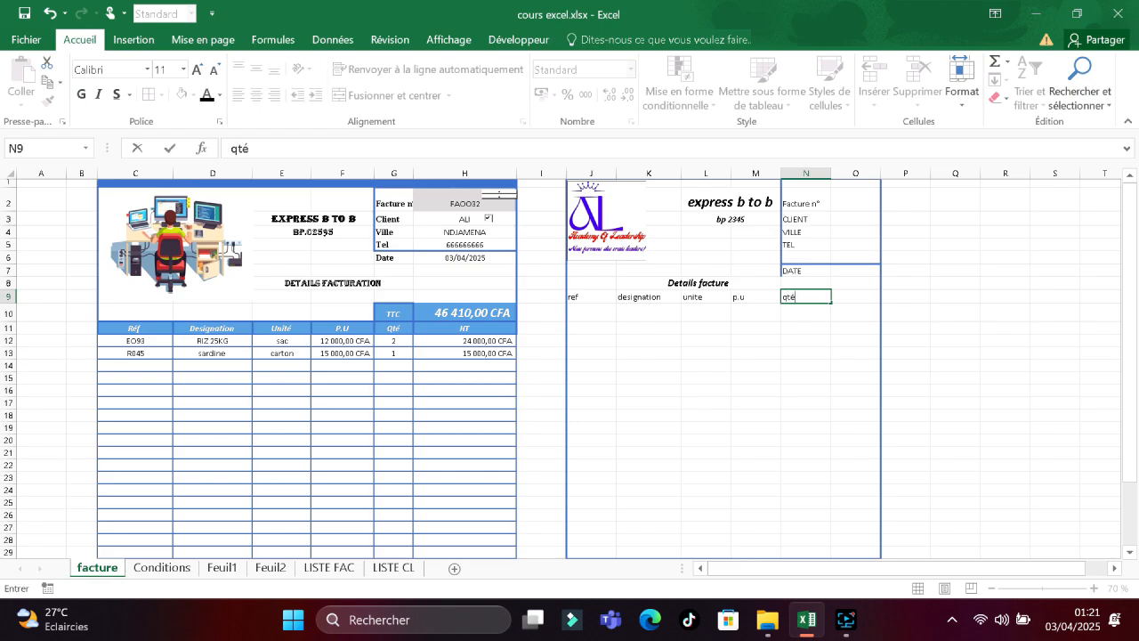
{"action": "type", "text": "té"}
{"action": "left_click", "coordinate": [856, 299]}
Finish the ht header, then insert cells above it, shifting them down.
{"action": "type", "text": "ht"}
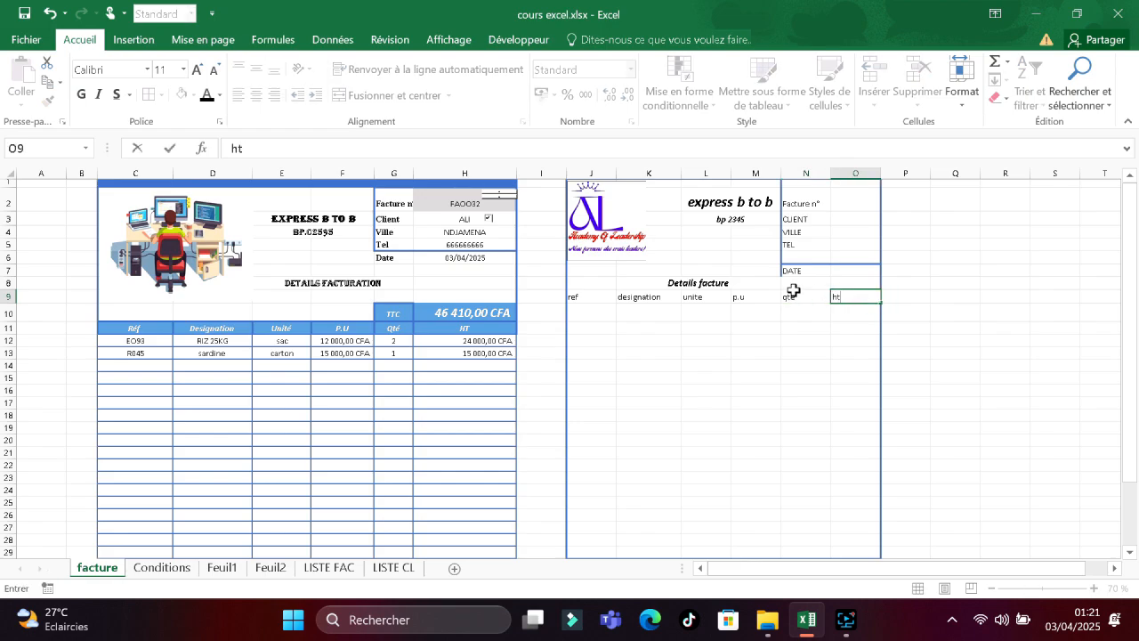
{"action": "left_click", "coordinate": [792, 285]}
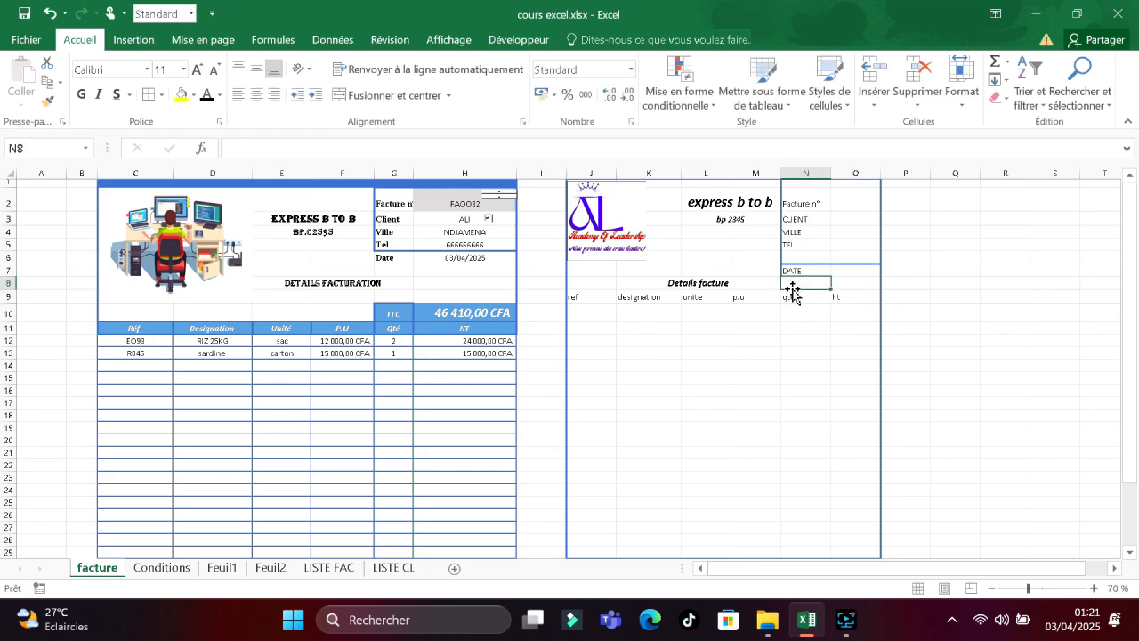
{"action": "right_click", "coordinate": [855, 285]}
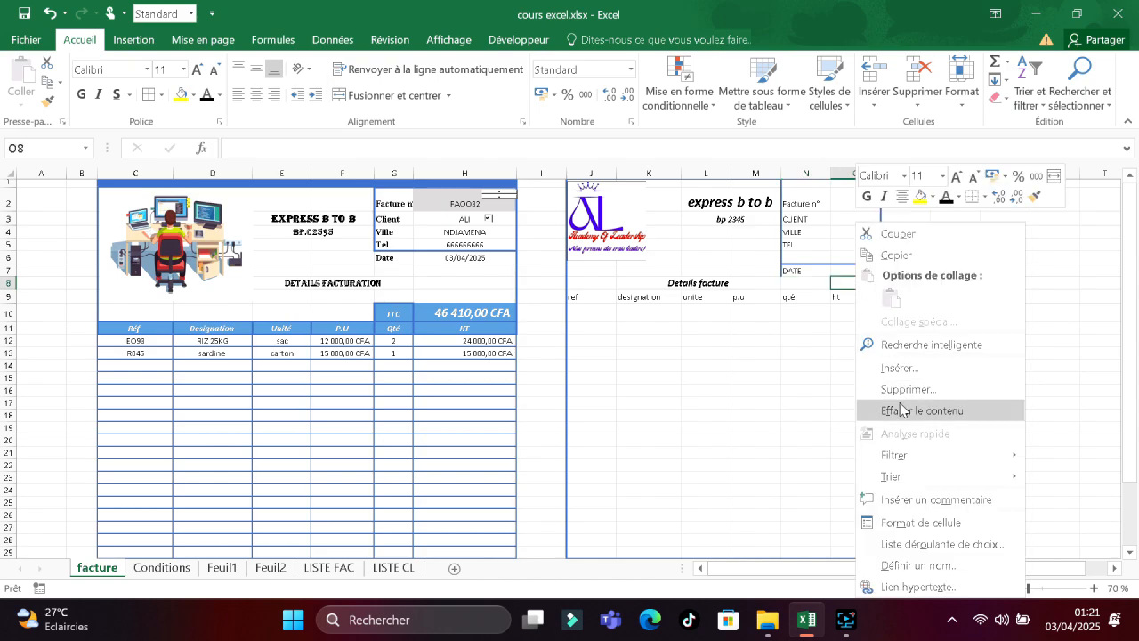
{"action": "left_click", "coordinate": [899, 368]}
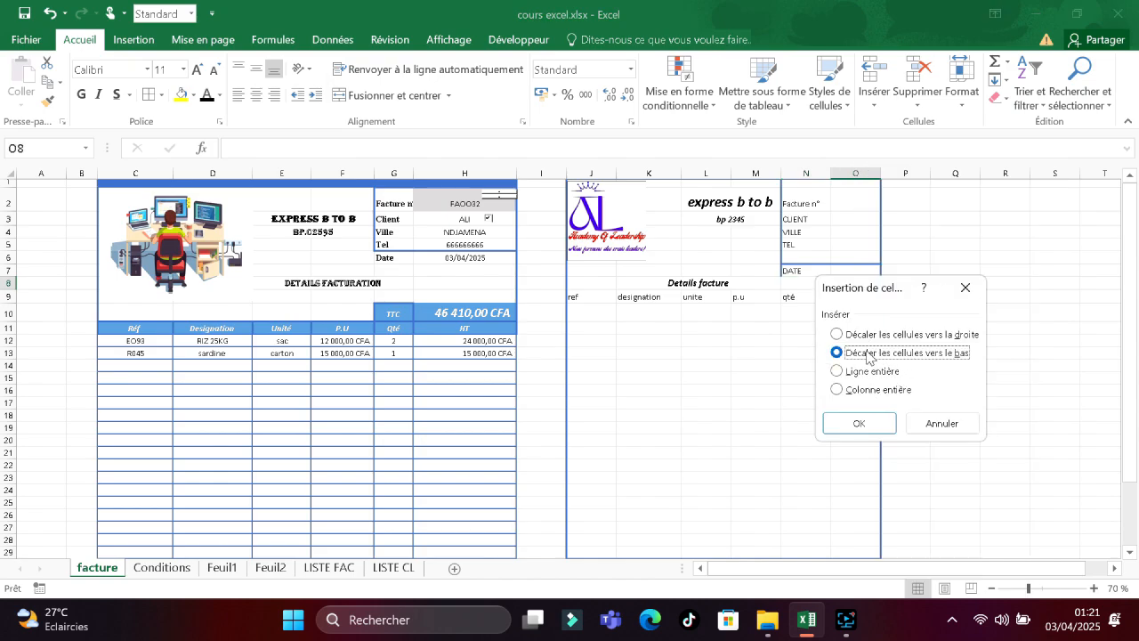
{"action": "left_click", "coordinate": [869, 423]}
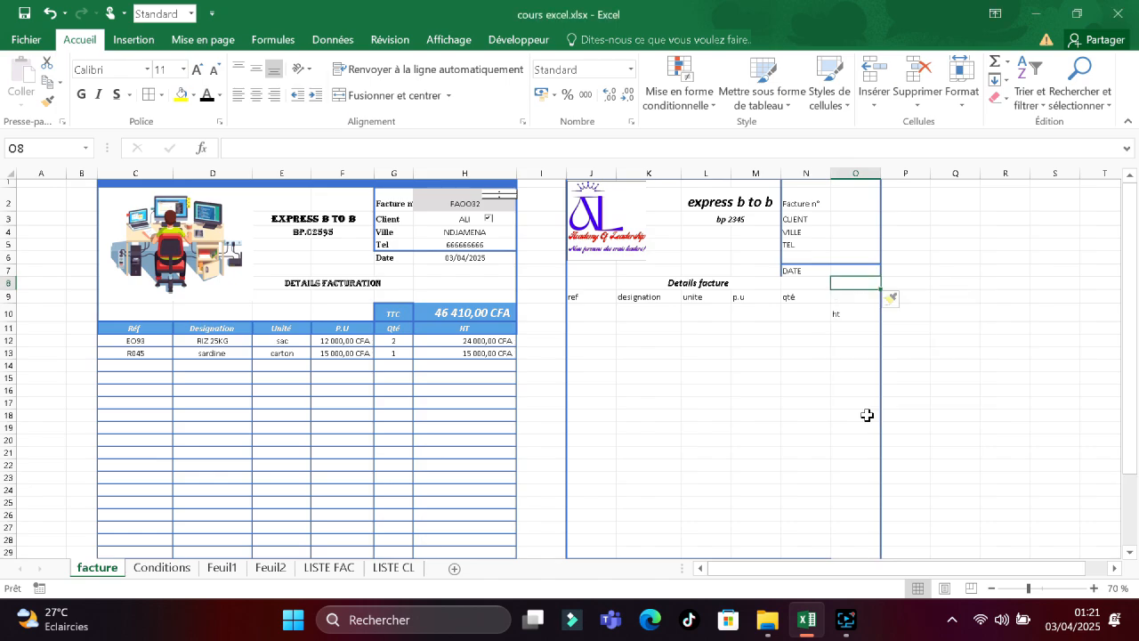
Insert an entire blank row above the qté header row.
{"action": "right_click", "coordinate": [820, 285]}
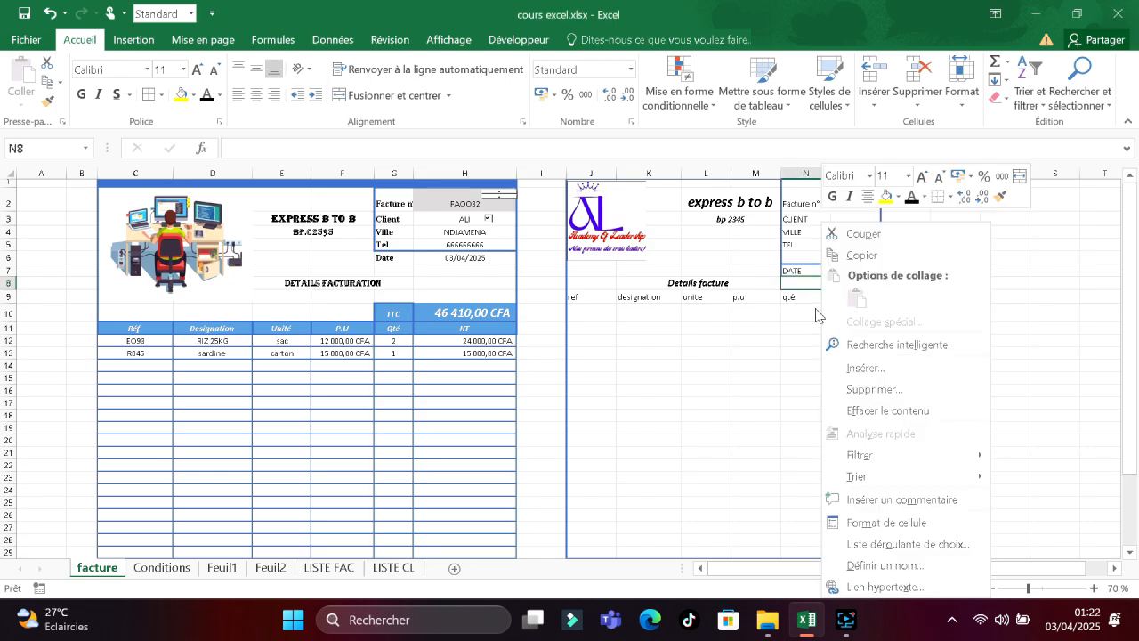
{"action": "right_click", "coordinate": [804, 284]}
{"action": "left_click", "coordinate": [798, 287]}
{"action": "right_click", "coordinate": [796, 284]}
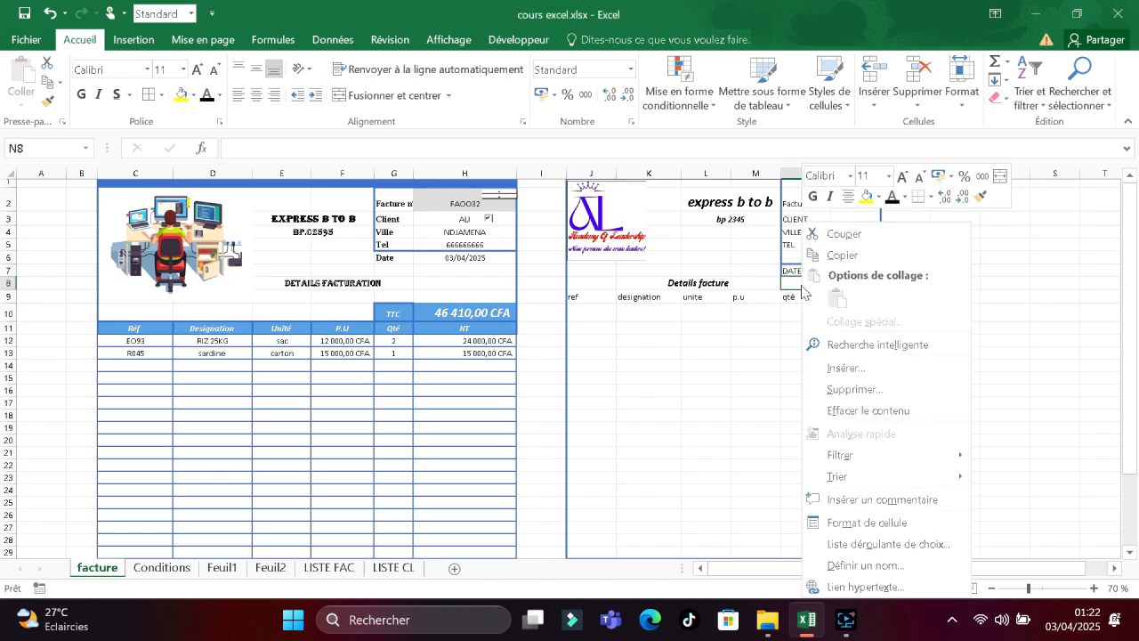
{"action": "left_click", "coordinate": [858, 369]}
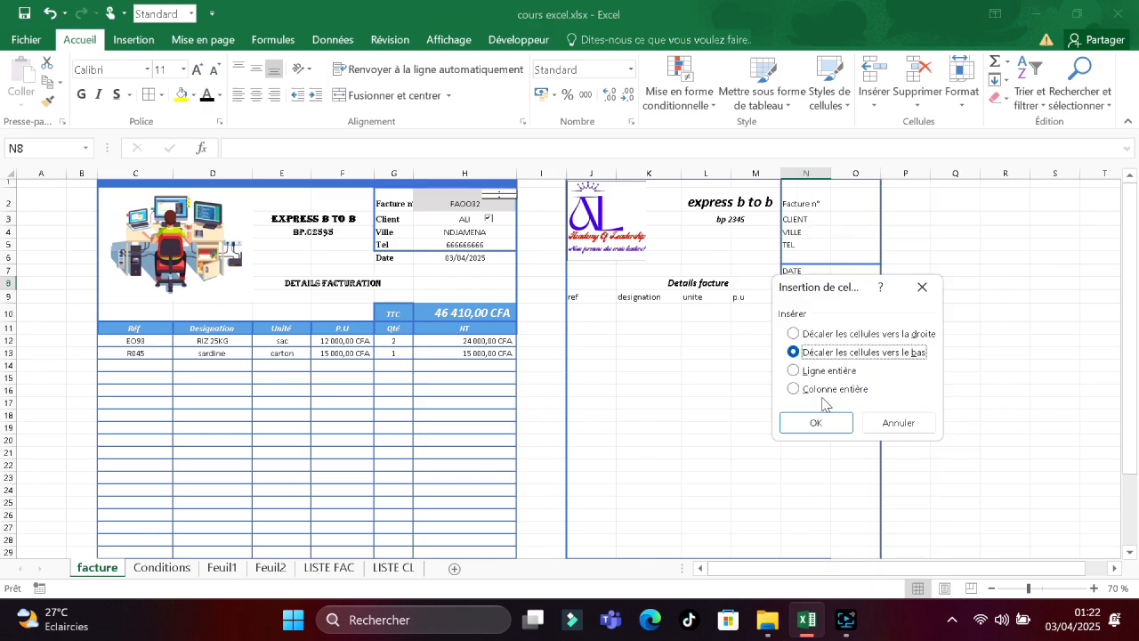
{"action": "left_click", "coordinate": [794, 371]}
{"action": "left_click", "coordinate": [813, 421]}
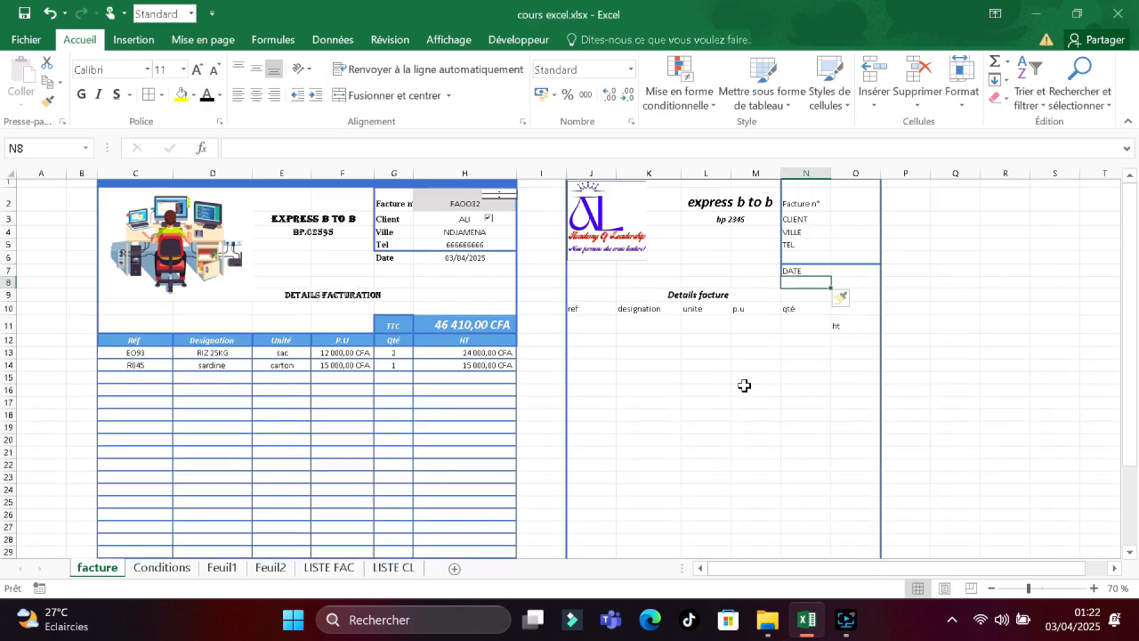
Insert a second full row so an empty row follows Details facture.
{"action": "left_click", "coordinate": [757, 298]}
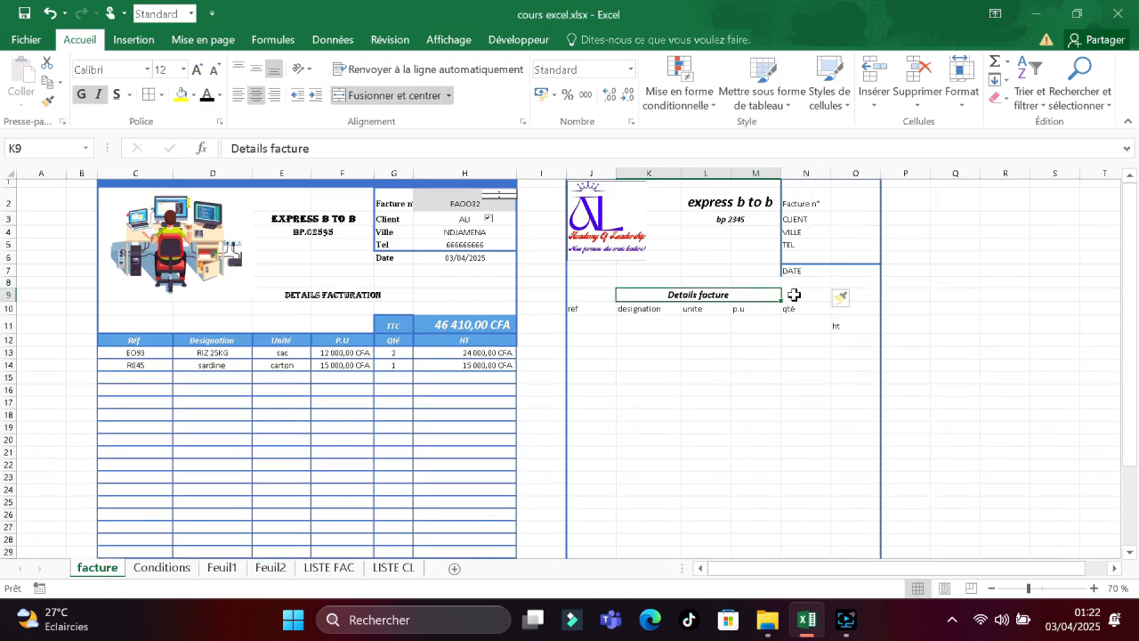
{"action": "left_click", "coordinate": [801, 309]}
{"action": "right_click", "coordinate": [803, 309]}
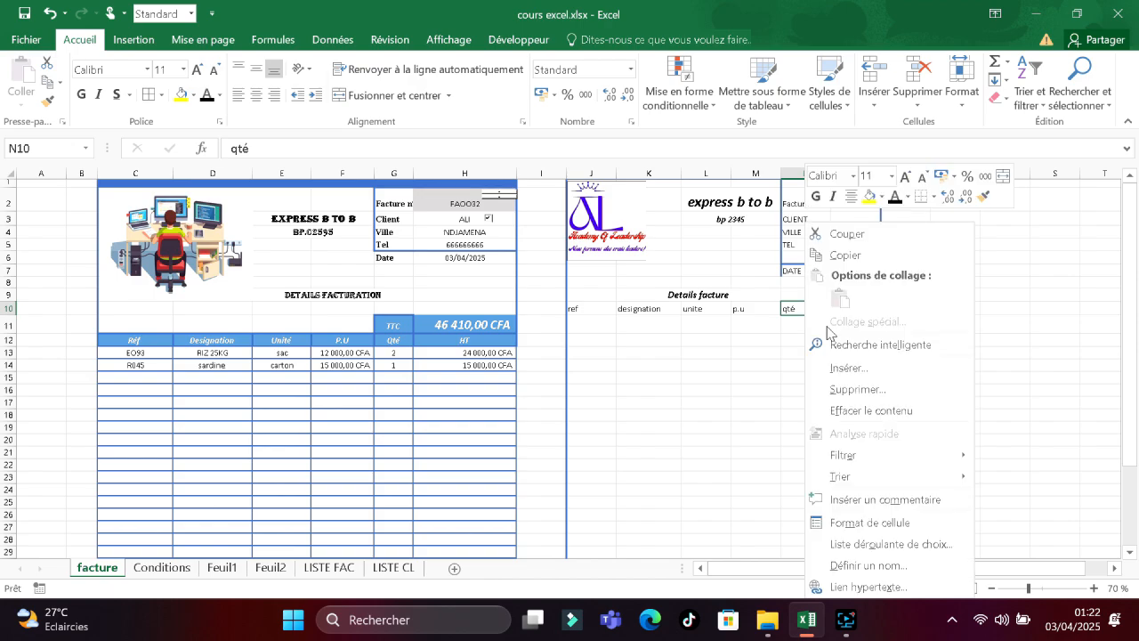
{"action": "left_click", "coordinate": [843, 368]}
{"action": "left_click", "coordinate": [797, 372]}
{"action": "left_click", "coordinate": [800, 421]}
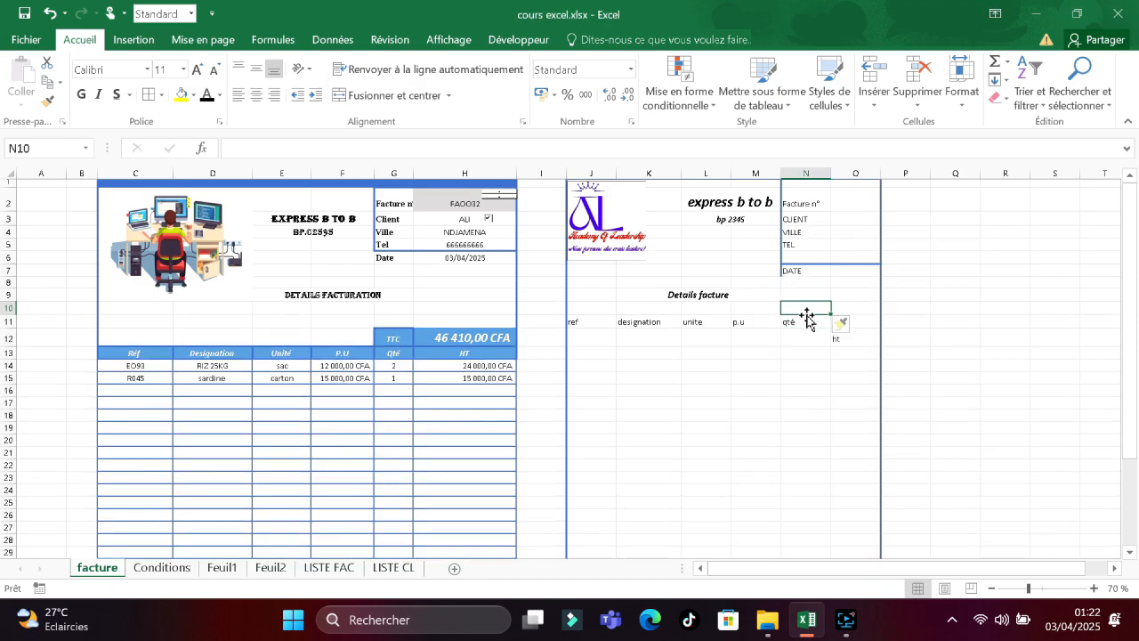
Enter TTC in N10 and move the ht header into the row after qté.
{"action": "type", "text": "T"}
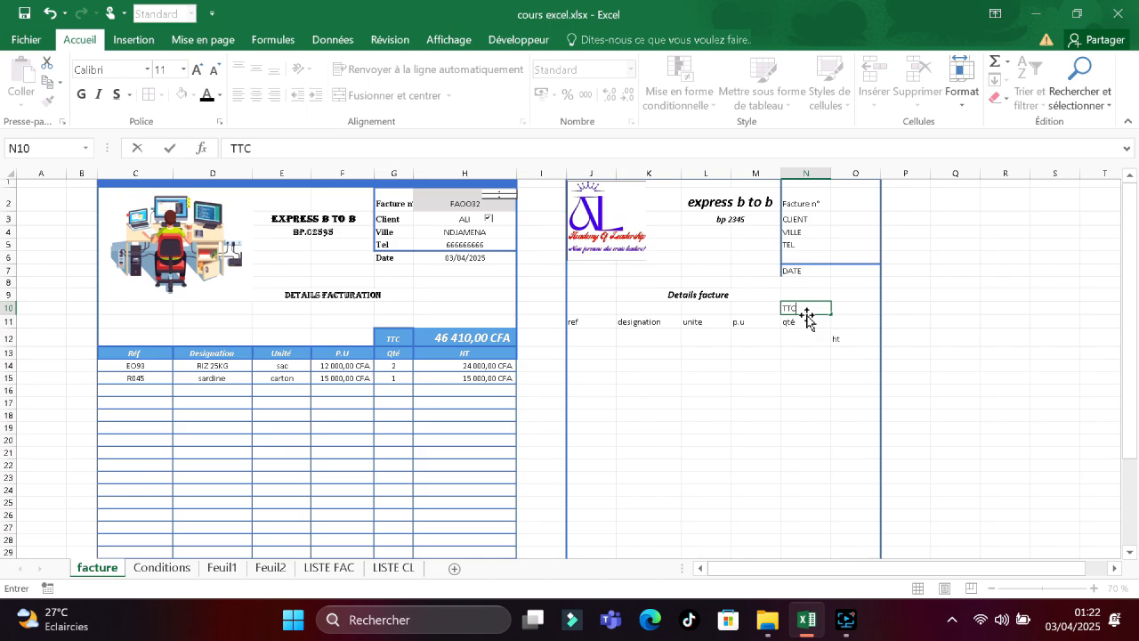
{"action": "type", "text": "TC"}
{"action": "left_click", "coordinate": [837, 323]}
{"action": "double_click", "coordinate": [837, 338]}
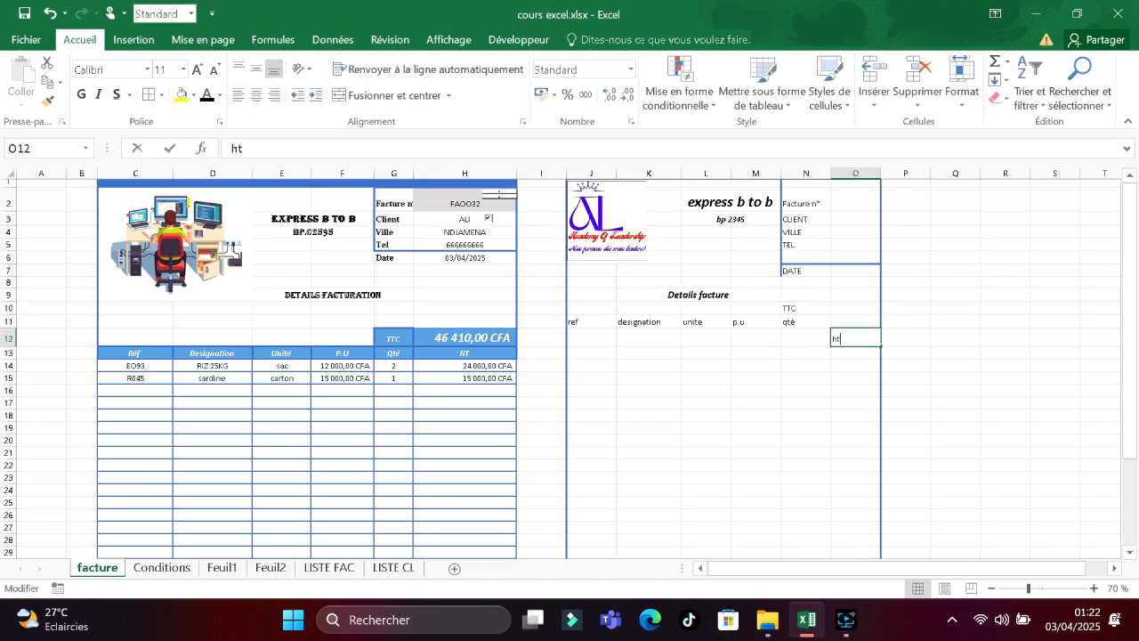
{"action": "key", "text": "BackSpace"}
{"action": "left_click", "coordinate": [842, 322]}
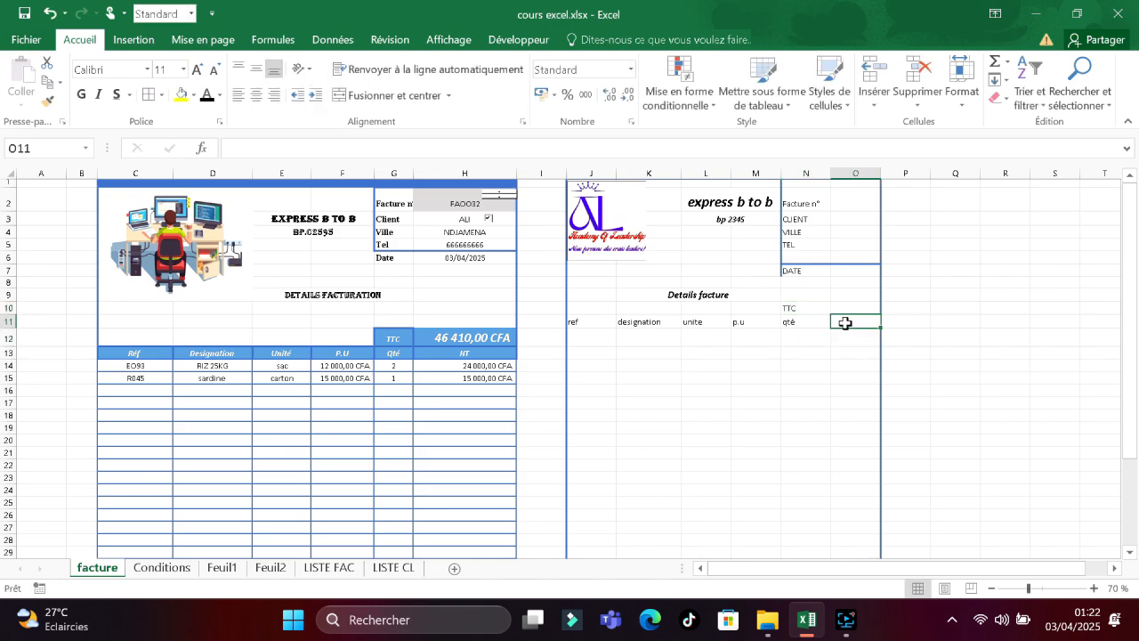
{"action": "type", "text": "H"}
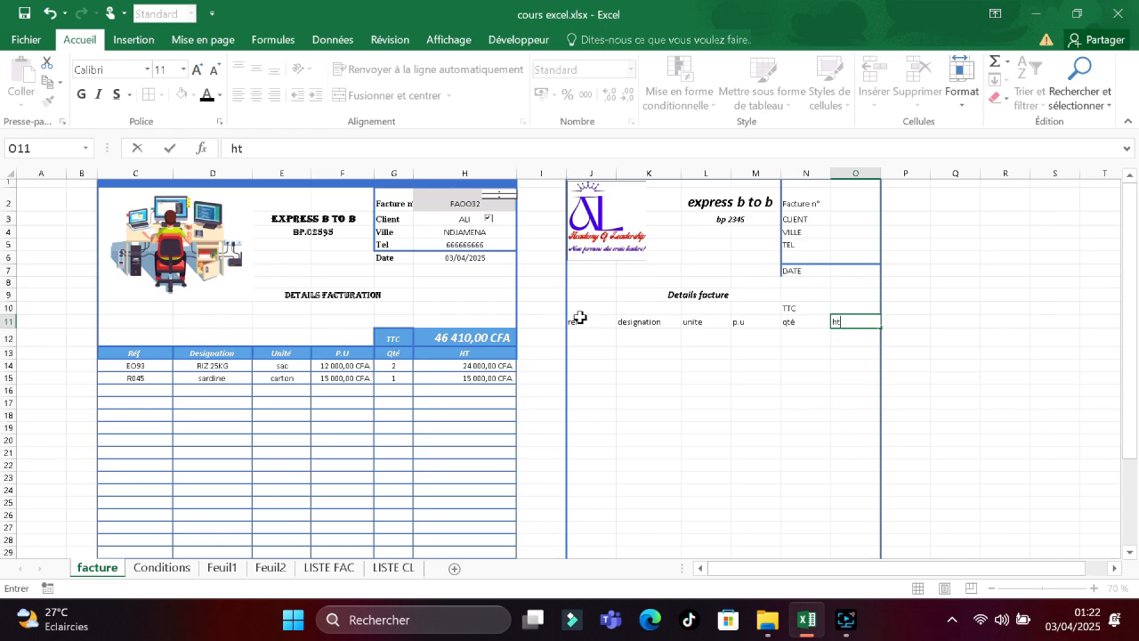
Fill the ref–ht header row and TTC cells N10:O10 blue, centring the headers.
{"action": "left_click_drag", "start_coordinate": [580, 321], "coordinate": [859, 320]}
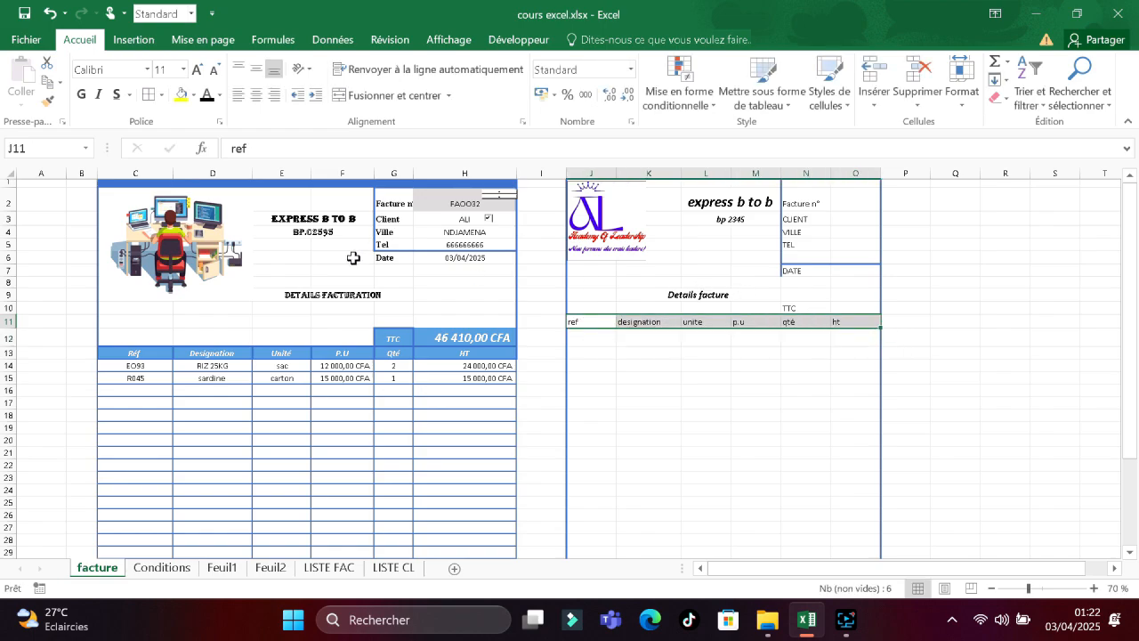
{"action": "left_click", "coordinate": [193, 96]}
{"action": "left_click", "coordinate": [233, 134]}
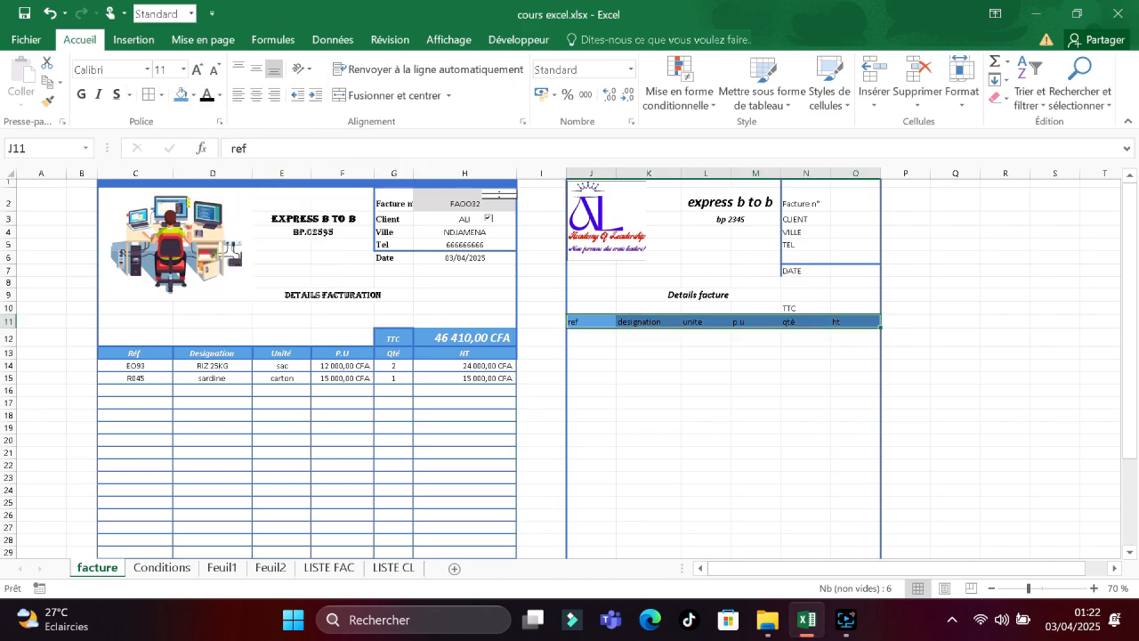
{"action": "left_click", "coordinate": [255, 94]}
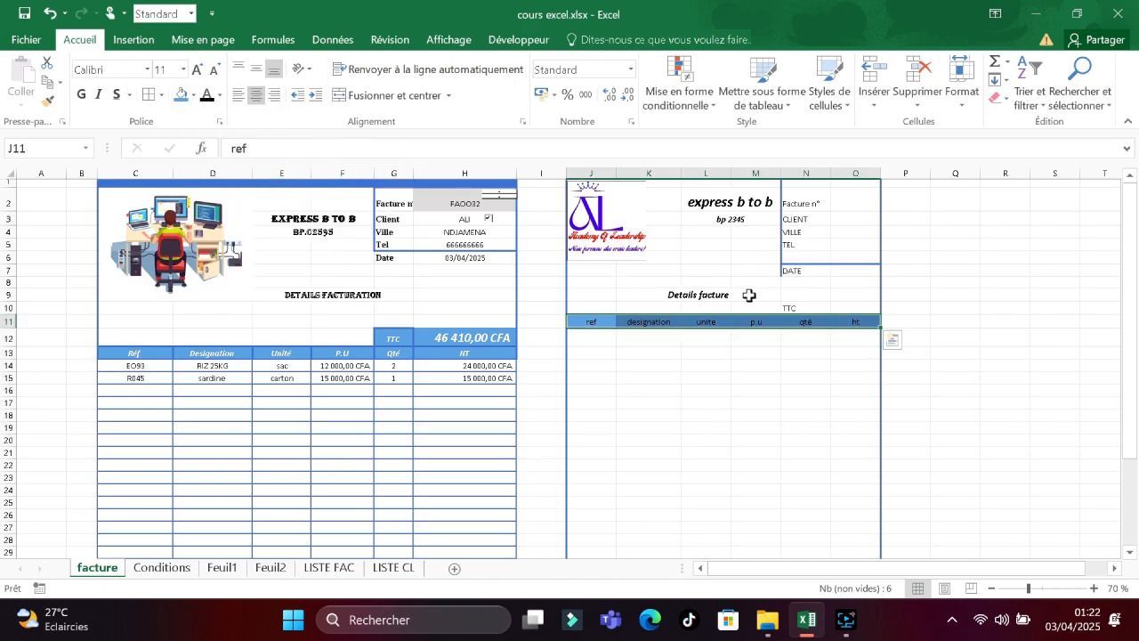
{"action": "left_click_drag", "start_coordinate": [793, 308], "coordinate": [852, 307]}
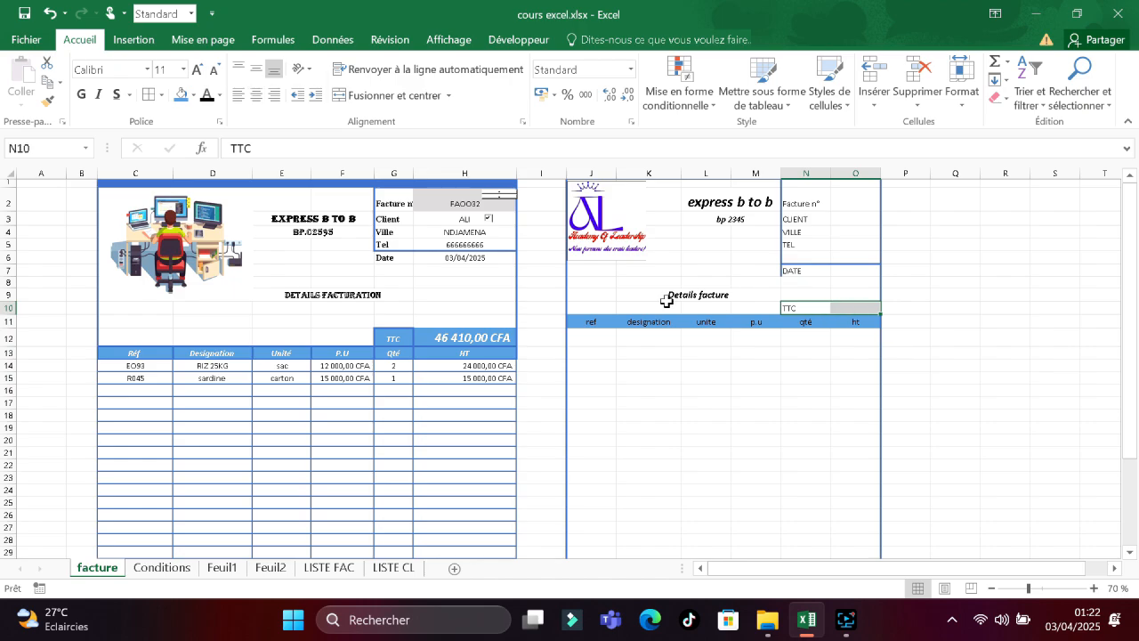
{"action": "left_click", "coordinate": [183, 96]}
Make the header row text white and change the font colour of TTC cells N10:O10.
{"action": "left_click_drag", "start_coordinate": [581, 321], "coordinate": [853, 322]}
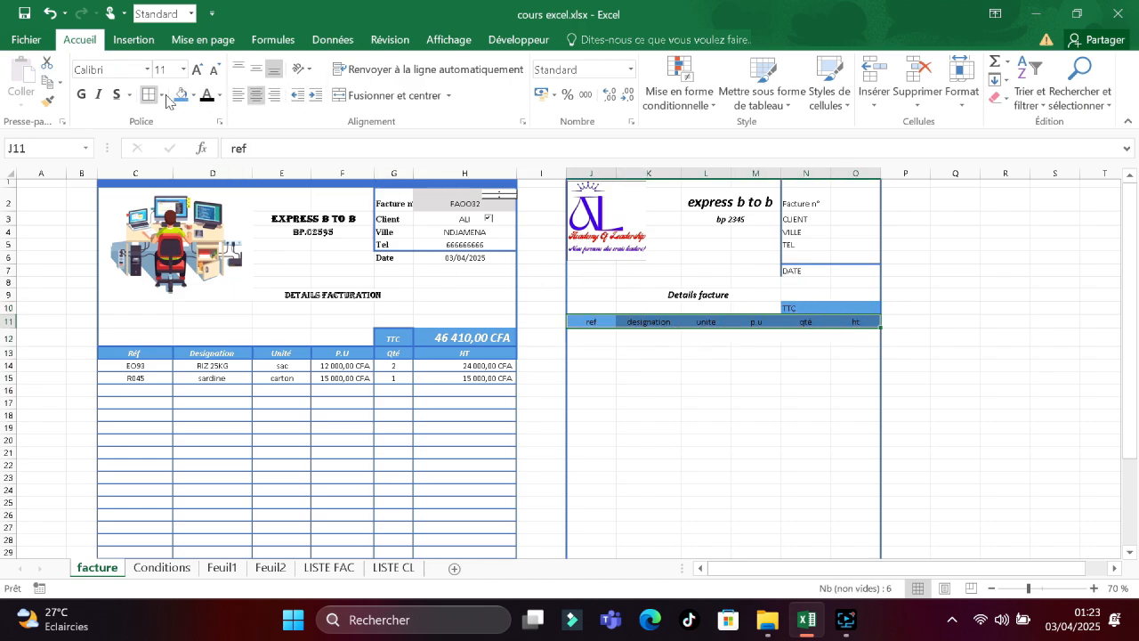
{"action": "left_click", "coordinate": [220, 95]}
{"action": "left_click", "coordinate": [211, 149]}
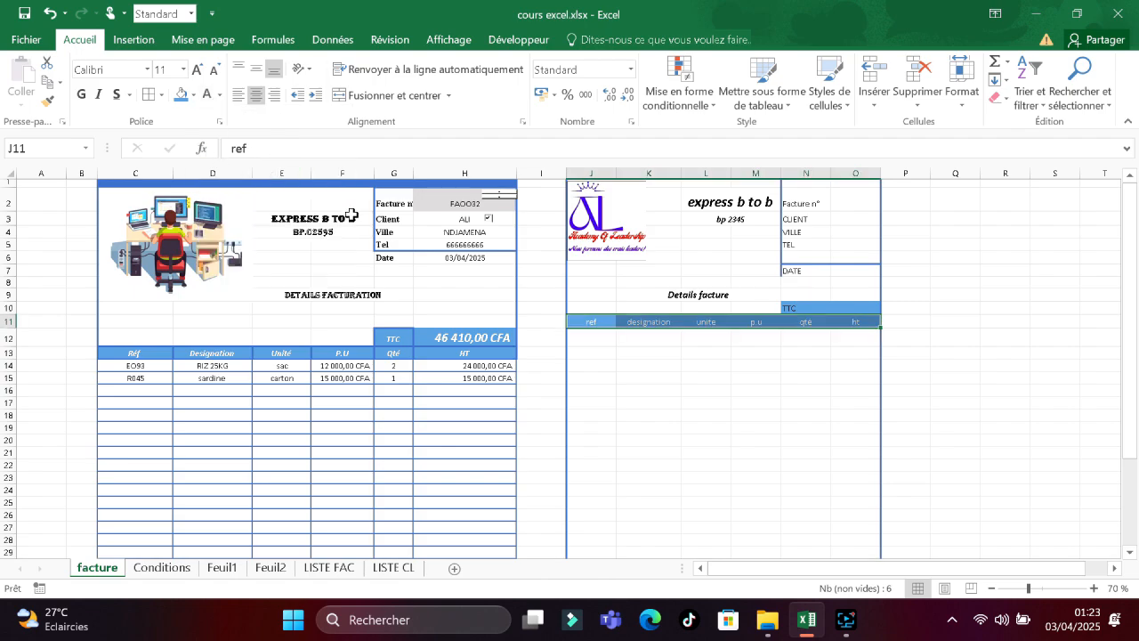
{"action": "left_click", "coordinate": [801, 307]}
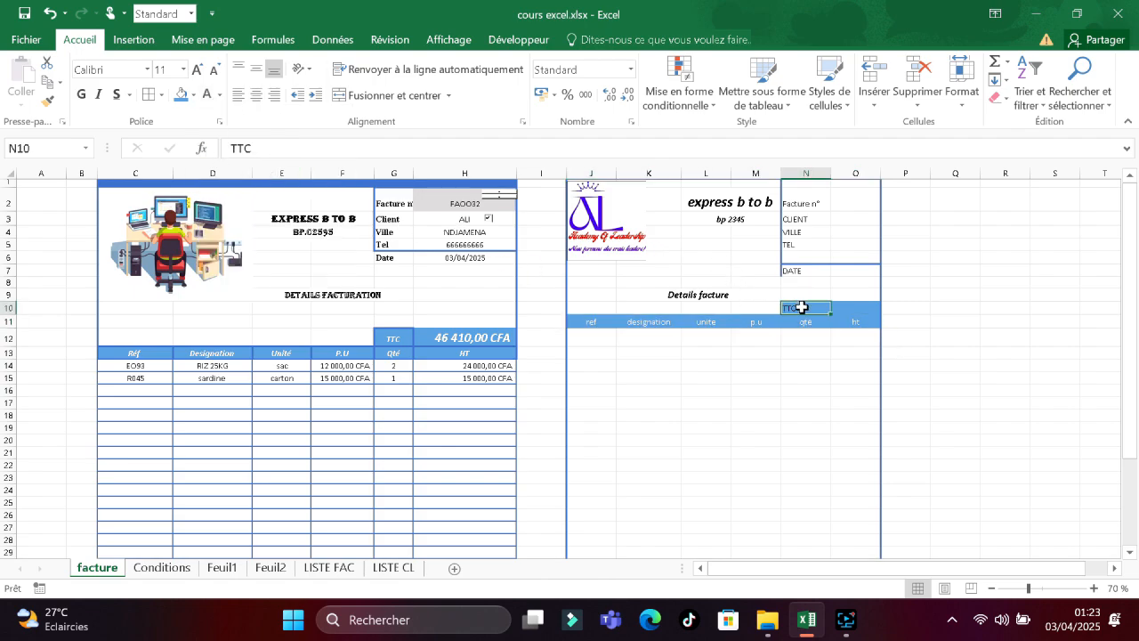
{"action": "left_click_drag", "start_coordinate": [855, 308], "coordinate": [794, 306]}
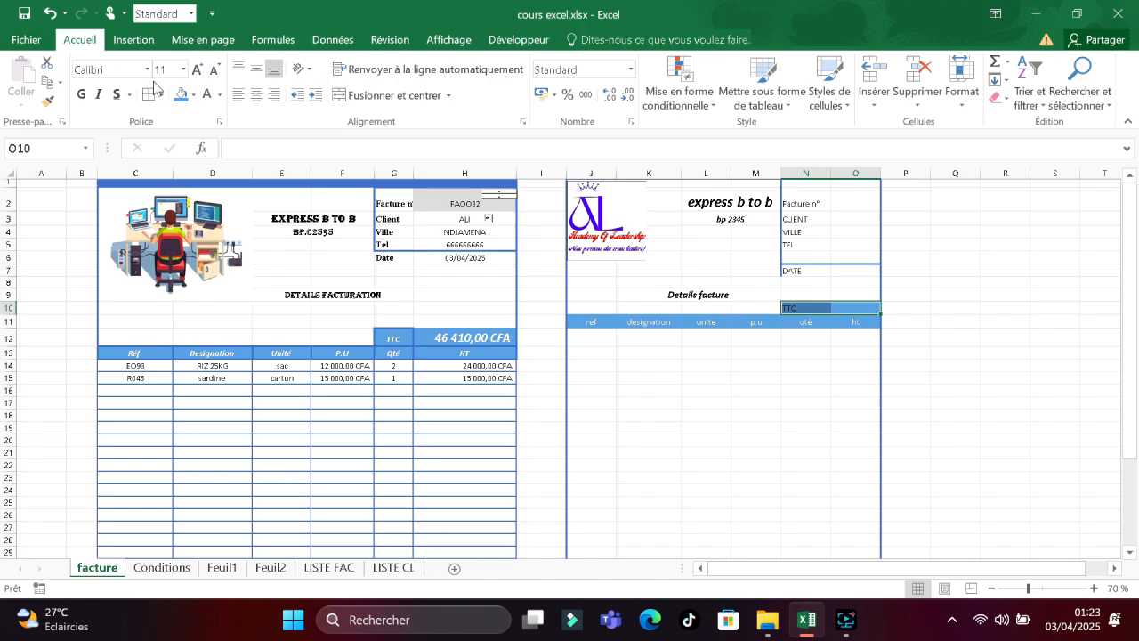
{"action": "left_click", "coordinate": [219, 95]}
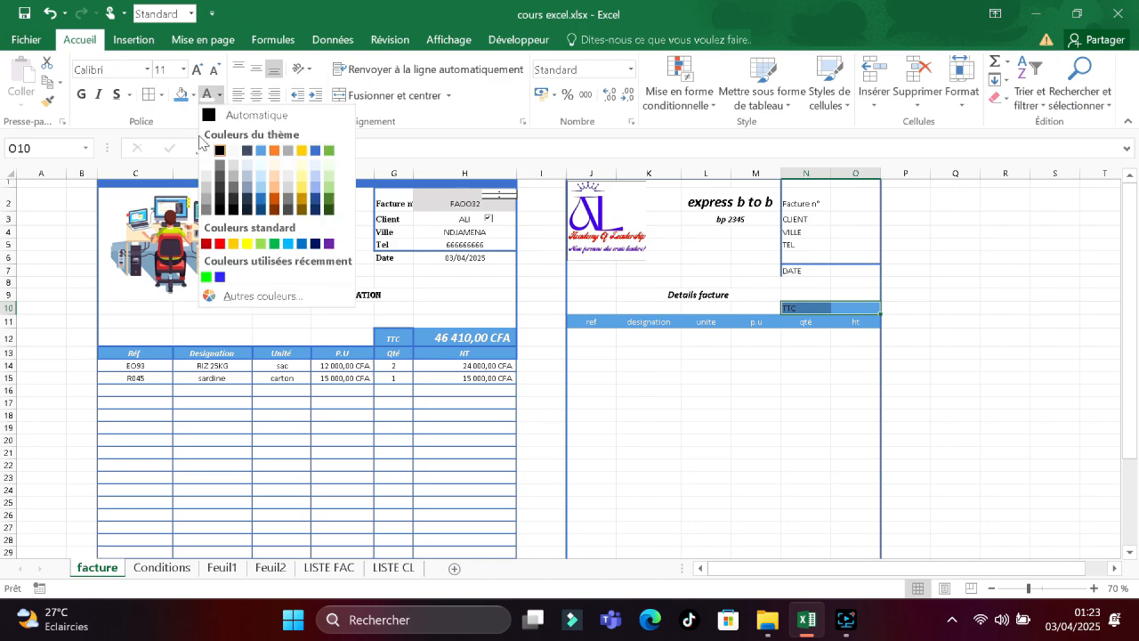
{"action": "left_click", "coordinate": [209, 157]}
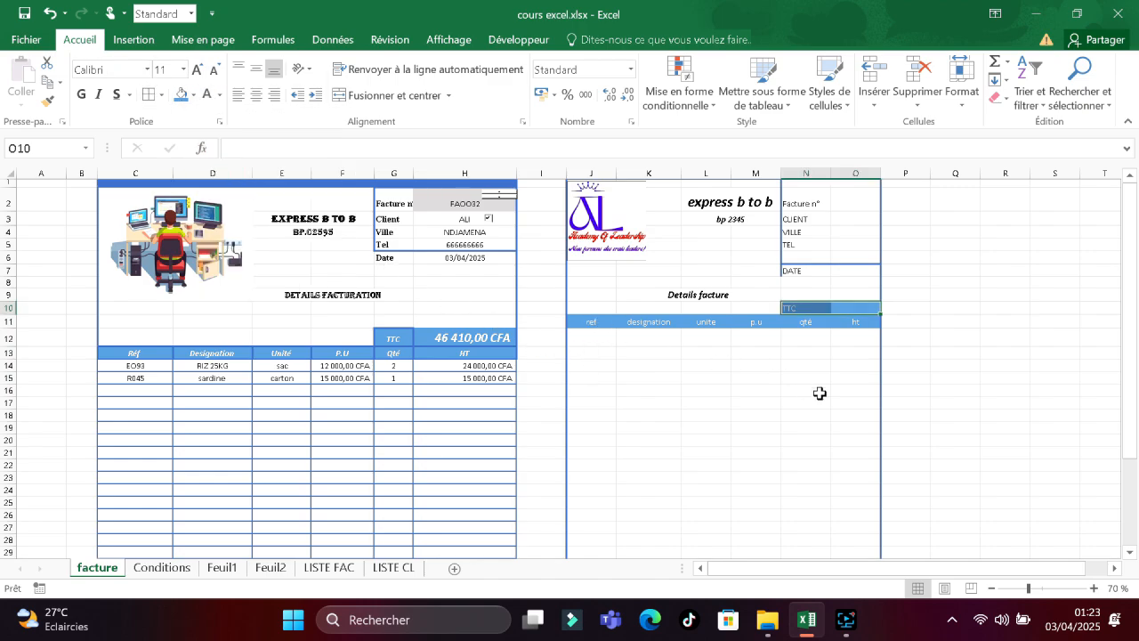
{"action": "scroll", "coordinate": [1000, 373], "scroll_direction": "down", "scroll_amount": 2}
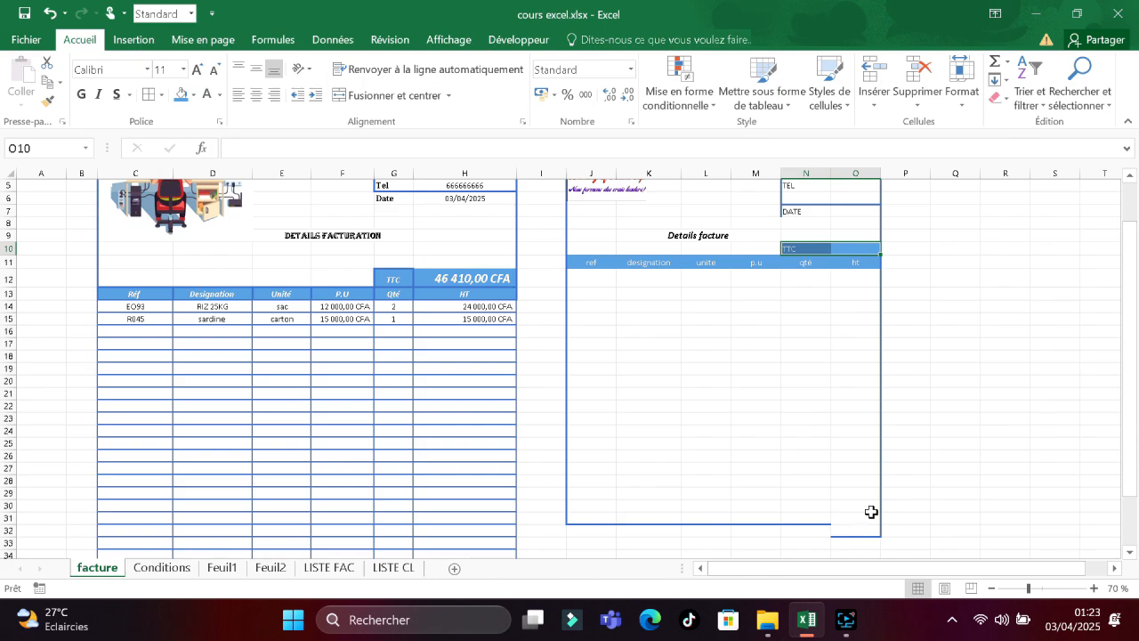
Apply thin outline and inside borders to the item area J12:O31.
{"action": "left_click_drag", "start_coordinate": [871, 513], "coordinate": [585, 275]}
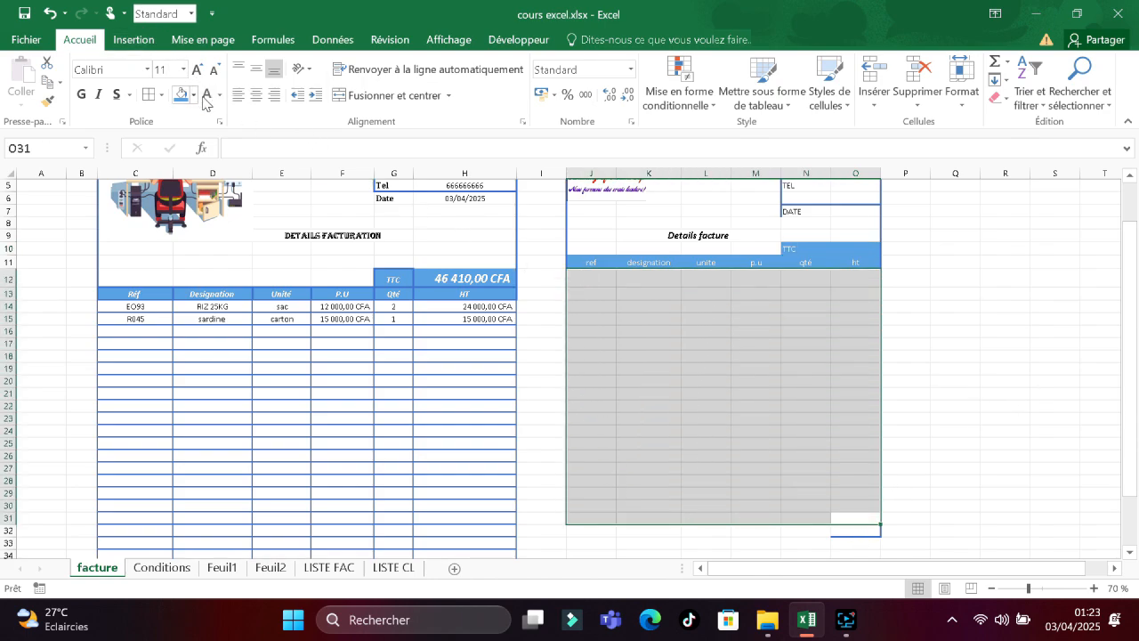
{"action": "left_click", "coordinate": [161, 95]}
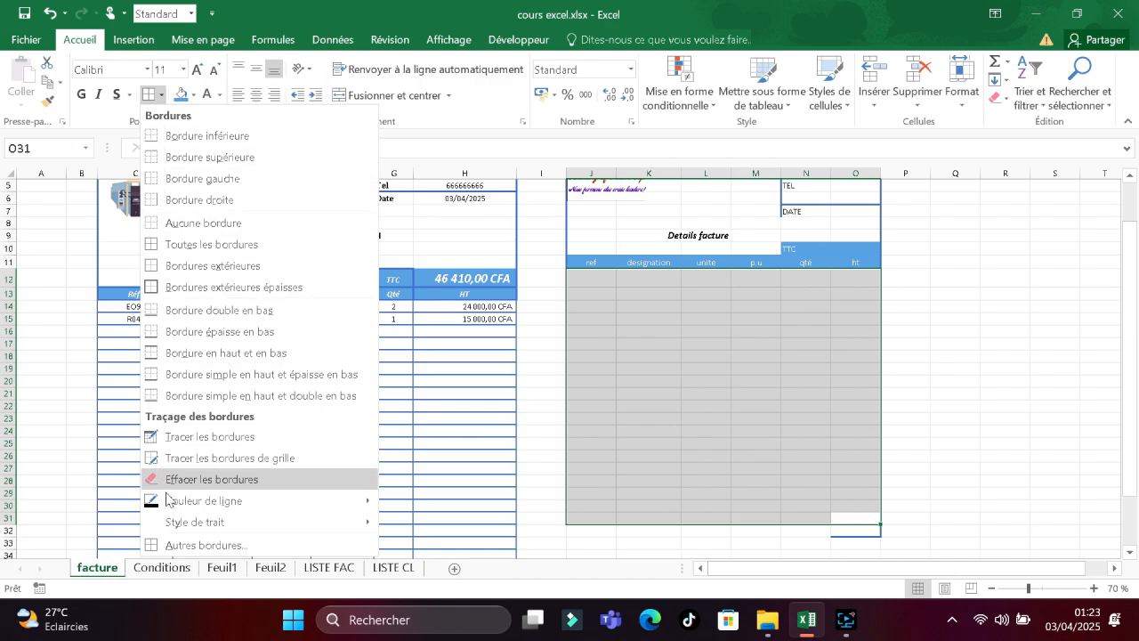
{"action": "left_click", "coordinate": [185, 546]}
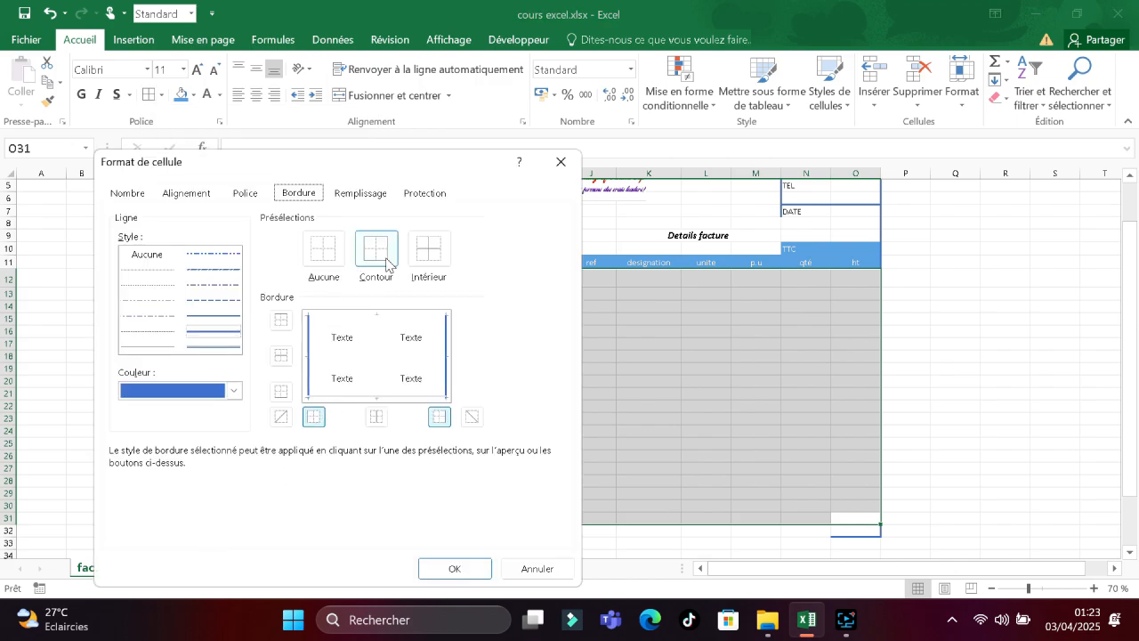
{"action": "left_click", "coordinate": [219, 316]}
{"action": "left_click", "coordinate": [376, 249]}
{"action": "left_click", "coordinate": [428, 249]}
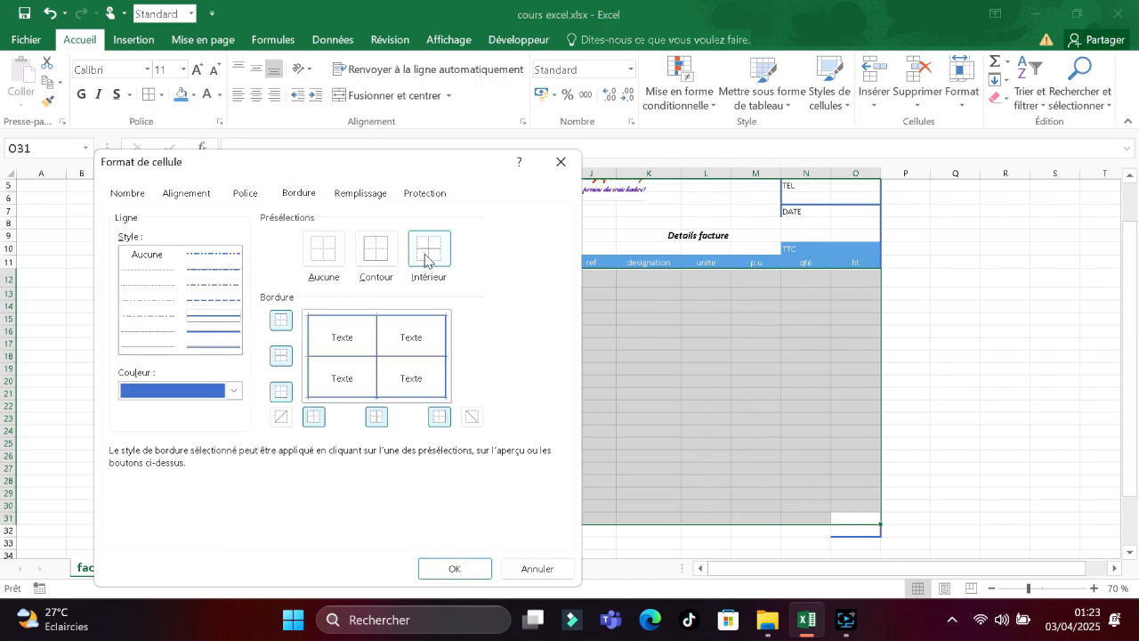
{"action": "left_click", "coordinate": [453, 570]}
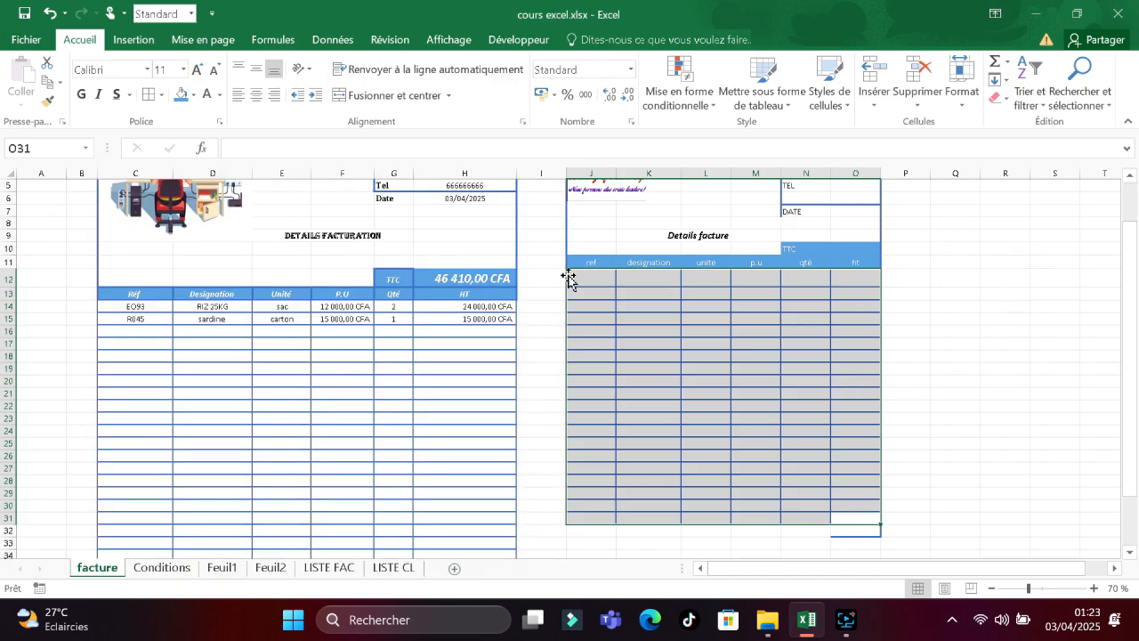
Deselect and click through the ht, qté and designation header cells to check the table.
{"action": "left_click", "coordinate": [537, 381]}
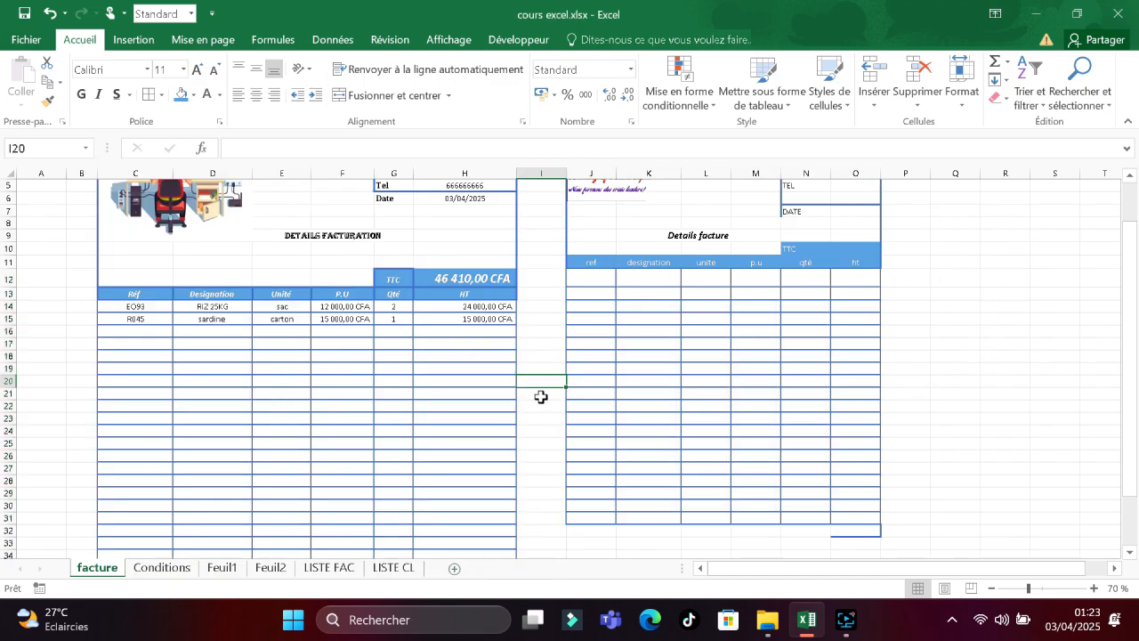
{"action": "left_click", "coordinate": [848, 259]}
{"action": "left_click", "coordinate": [789, 261]}
{"action": "left_click", "coordinate": [627, 262]}
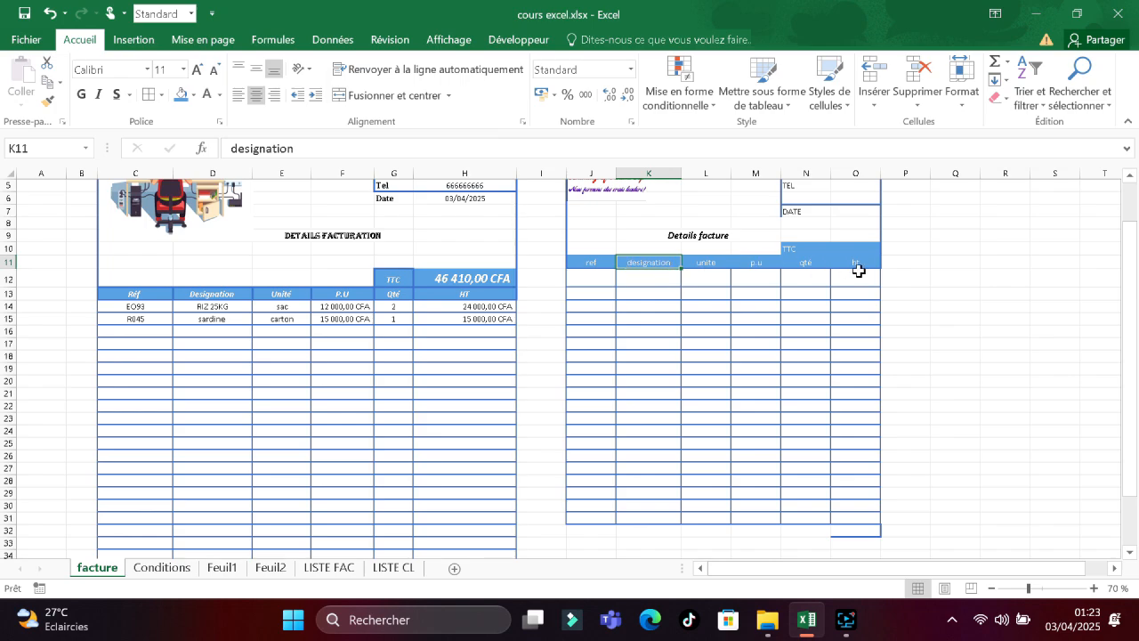
{"action": "left_click_drag", "start_coordinate": [1132, 285], "coordinate": [1134, 216]}
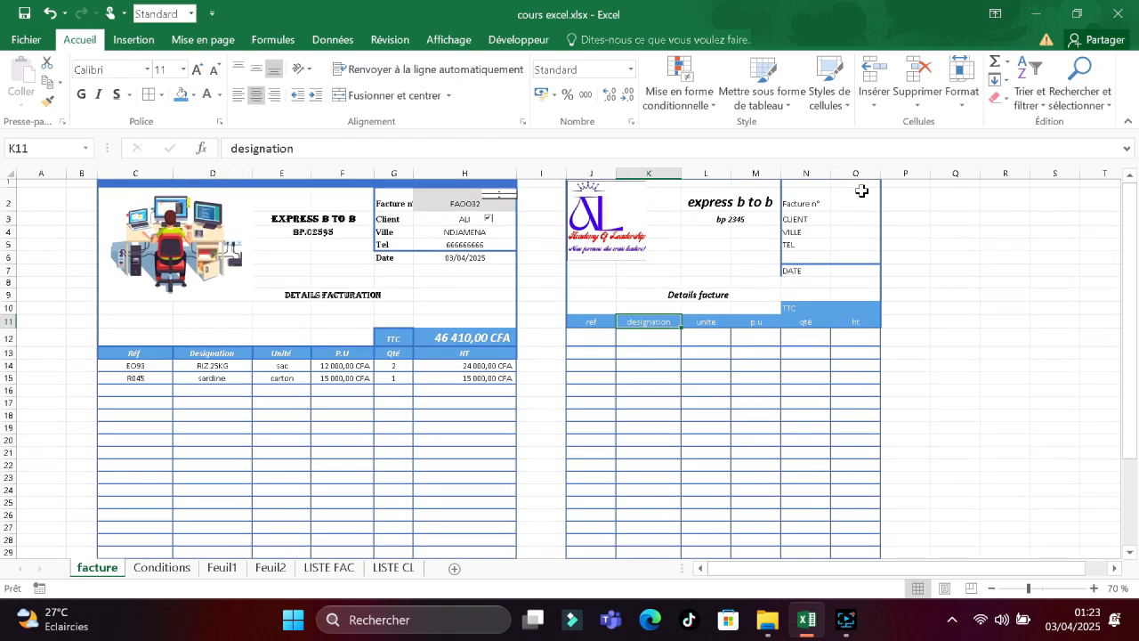
Fill the second invoice's item header row J11:O11 with blue.
{"action": "mouse_move", "coordinate": [860, 191]}
{"action": "left_mouse_down"}
{"action": "mouse_move", "coordinate": [593, 174]}
{"action": "mouse_move", "coordinate": [625, 215]}
{"action": "mouse_move", "coordinate": [621, 200]}
{"action": "mouse_move", "coordinate": [579, 184]}
{"action": "mouse_move", "coordinate": [853, 181]}
{"action": "left_mouse_up"}
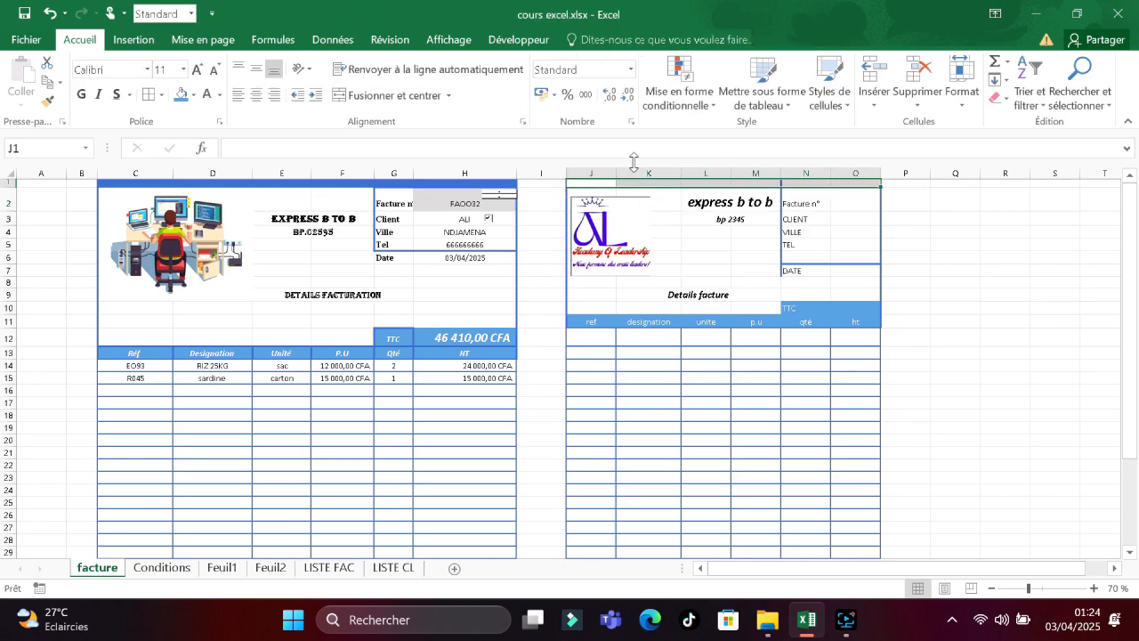
{"action": "left_click", "coordinate": [193, 95]}
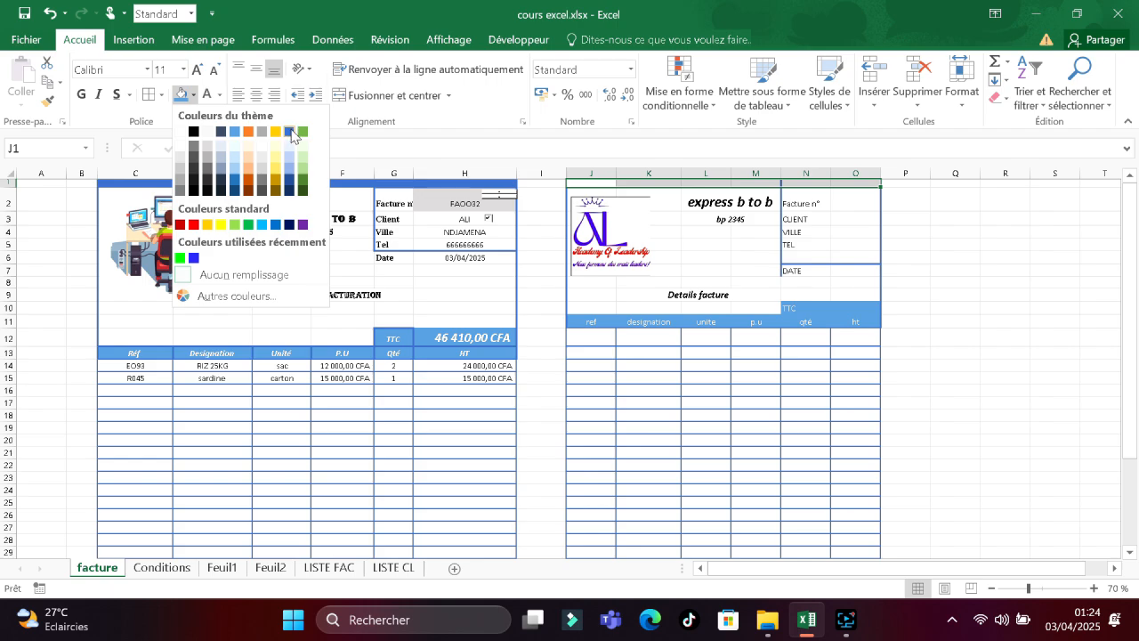
{"action": "left_click", "coordinate": [582, 315]}
{"action": "left_click_drag", "start_coordinate": [582, 315], "coordinate": [854, 321]}
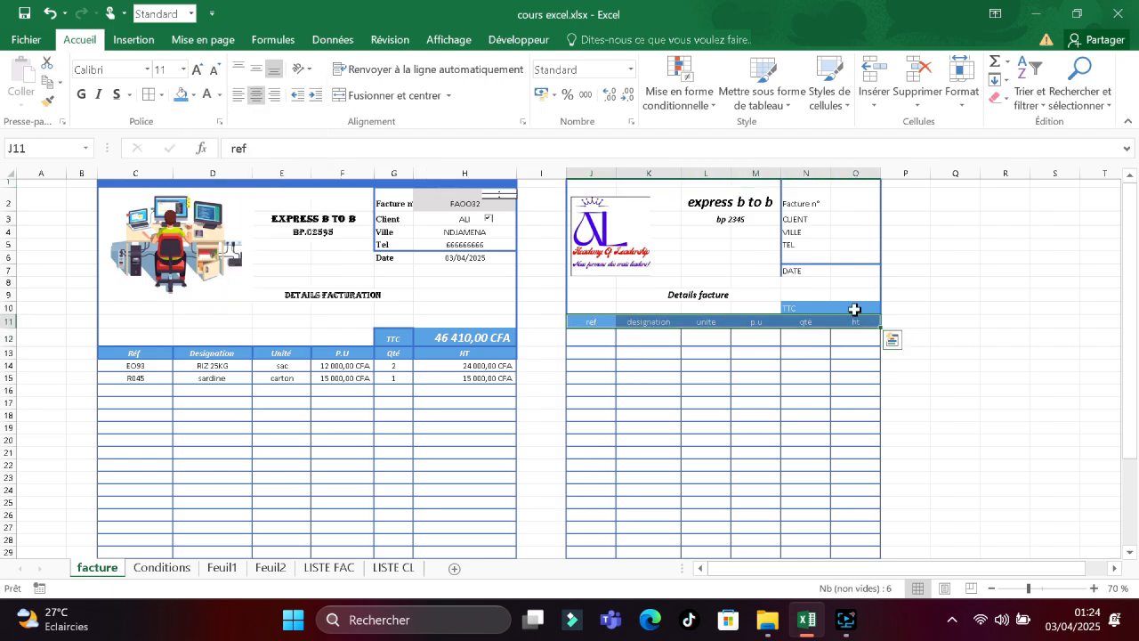
{"action": "left_click", "coordinate": [194, 96]}
{"action": "left_click", "coordinate": [293, 139]}
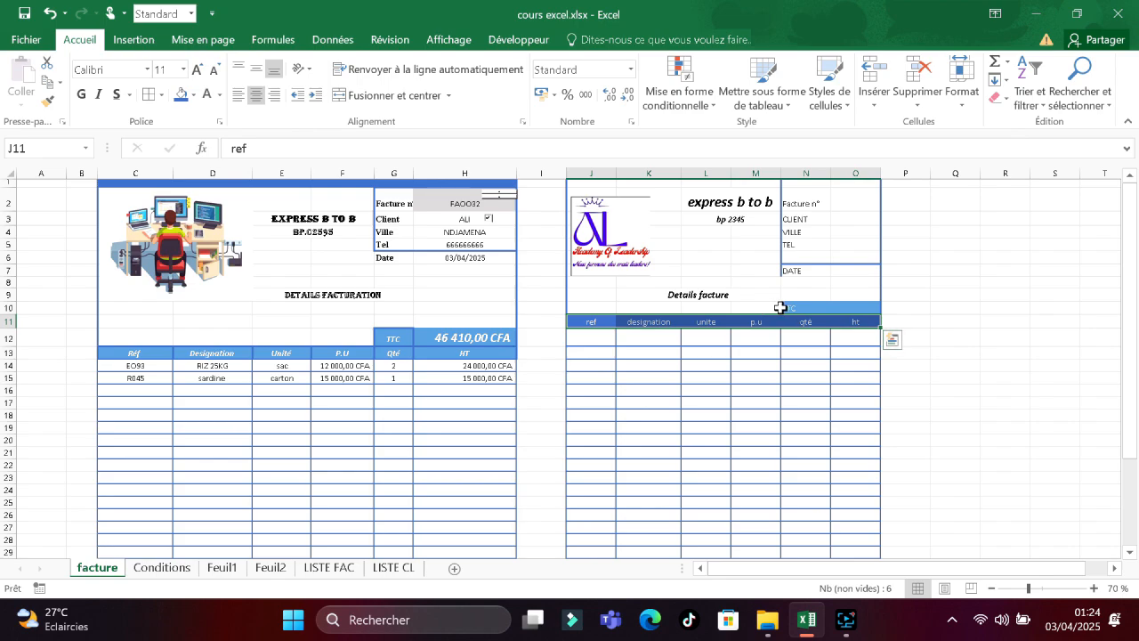
Fill the TTC cells N10:O10 with blue.
{"action": "left_click_drag", "start_coordinate": [785, 307], "coordinate": [867, 313]}
{"action": "left_click", "coordinate": [865, 308]}
{"action": "left_click_drag", "start_coordinate": [791, 304], "coordinate": [862, 310]}
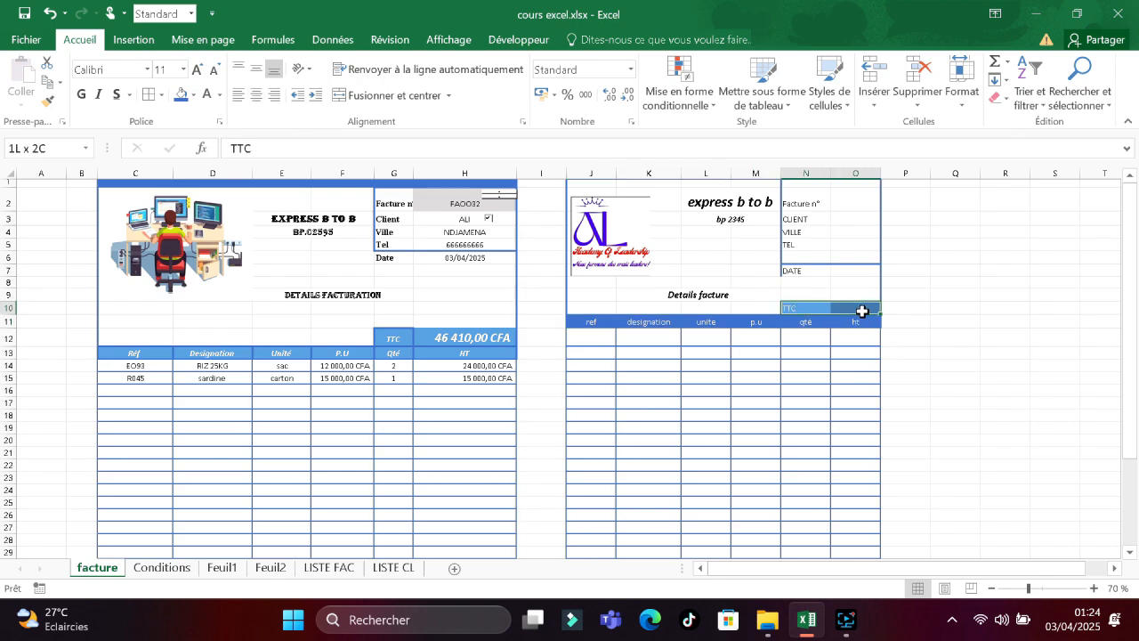
{"action": "left_click", "coordinate": [194, 96]}
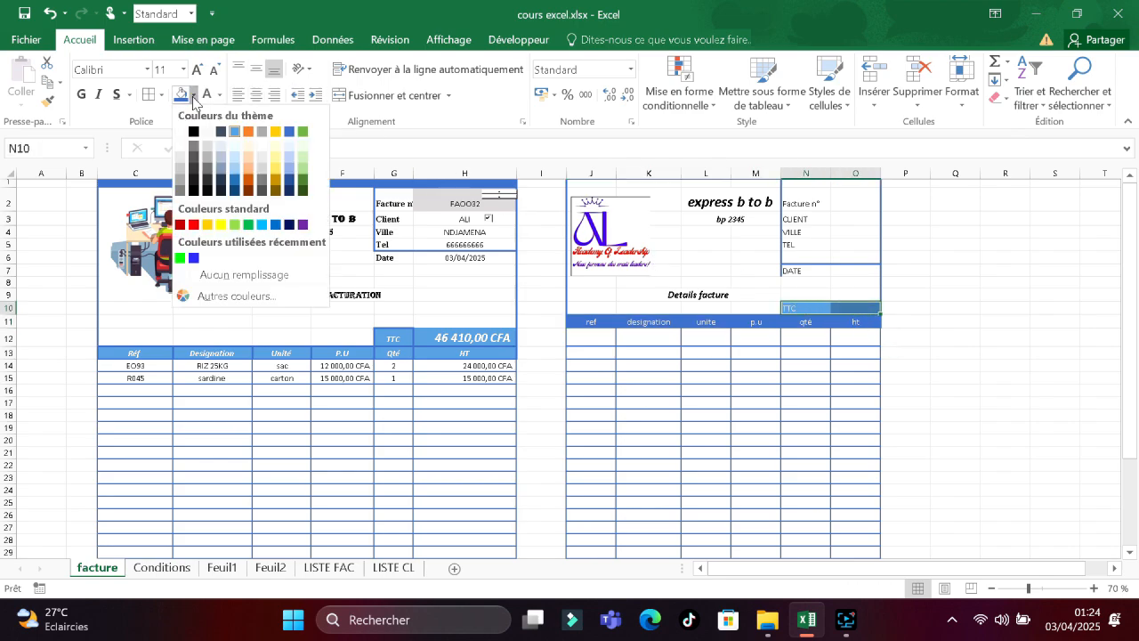
{"action": "left_click", "coordinate": [290, 131]}
{"action": "left_click", "coordinate": [959, 357]}
Fill the second invoice's top row J1:O1 with dark blue.
{"action": "left_click_drag", "start_coordinate": [1135, 401], "coordinate": [1123, 355]}
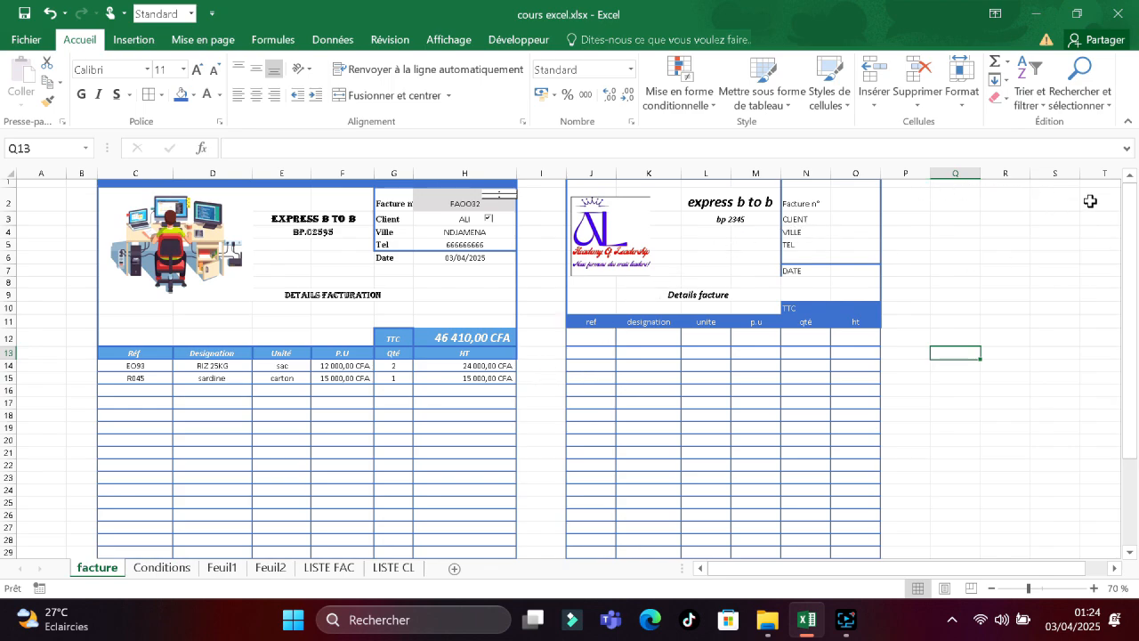
{"action": "left_click_drag", "start_coordinate": [868, 185], "coordinate": [597, 183]}
{"action": "left_click", "coordinate": [194, 94]}
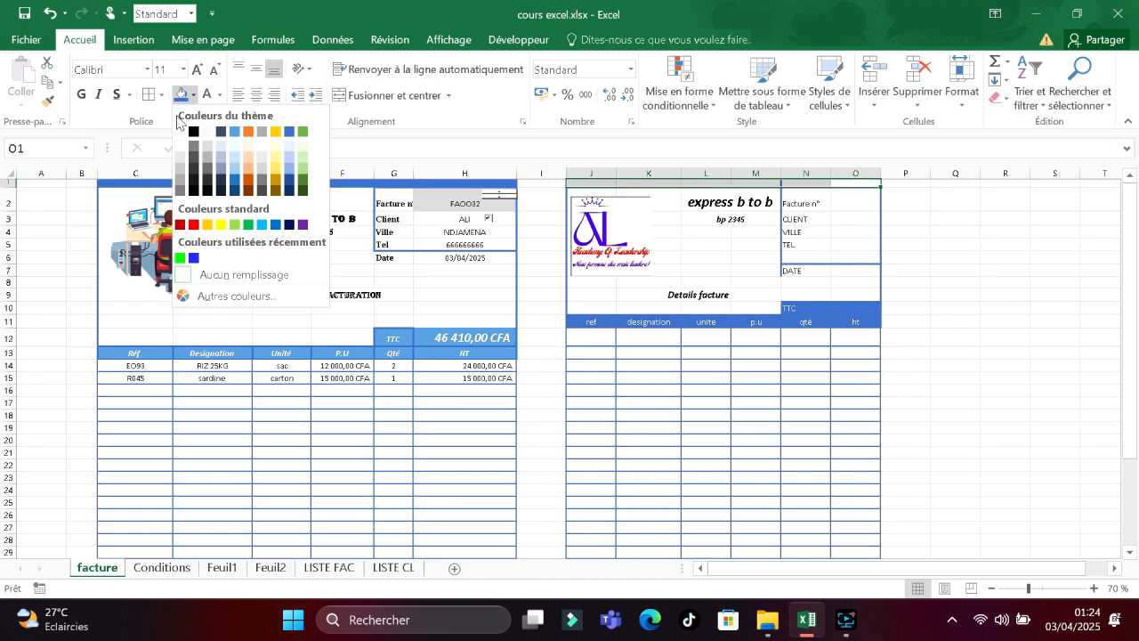
{"action": "left_click", "coordinate": [290, 131]}
{"action": "left_click", "coordinate": [974, 294]}
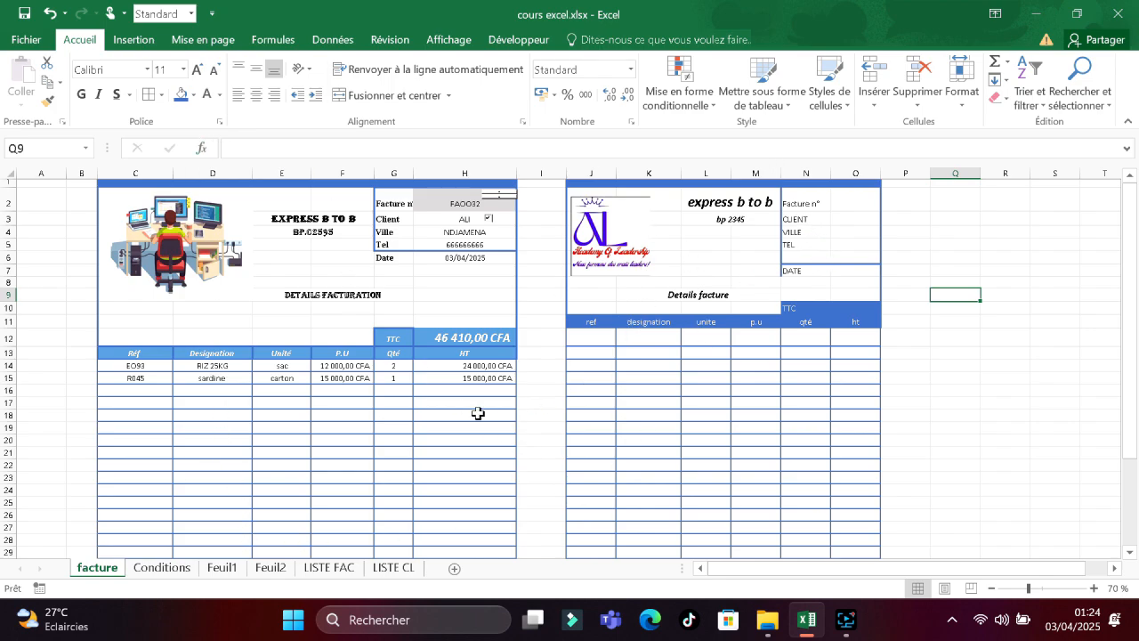
Add product T09 (sucre 50kg) with quantity 2 in row 16 of the first invoice.
{"action": "left_click", "coordinate": [138, 389]}
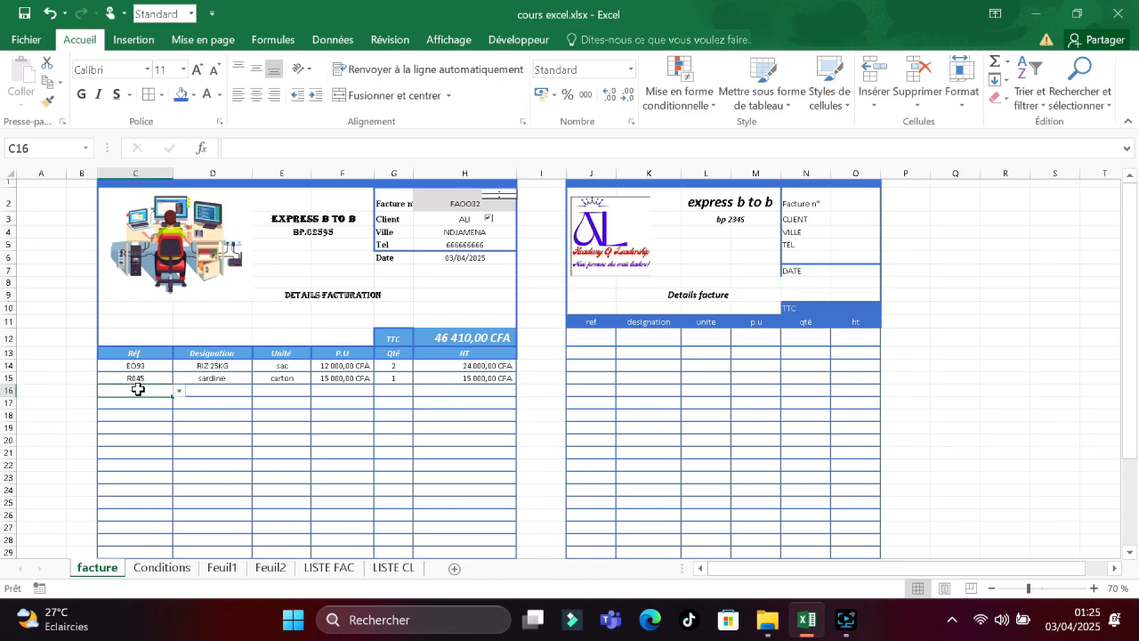
{"action": "left_click", "coordinate": [179, 390]}
{"action": "left_click", "coordinate": [148, 429]}
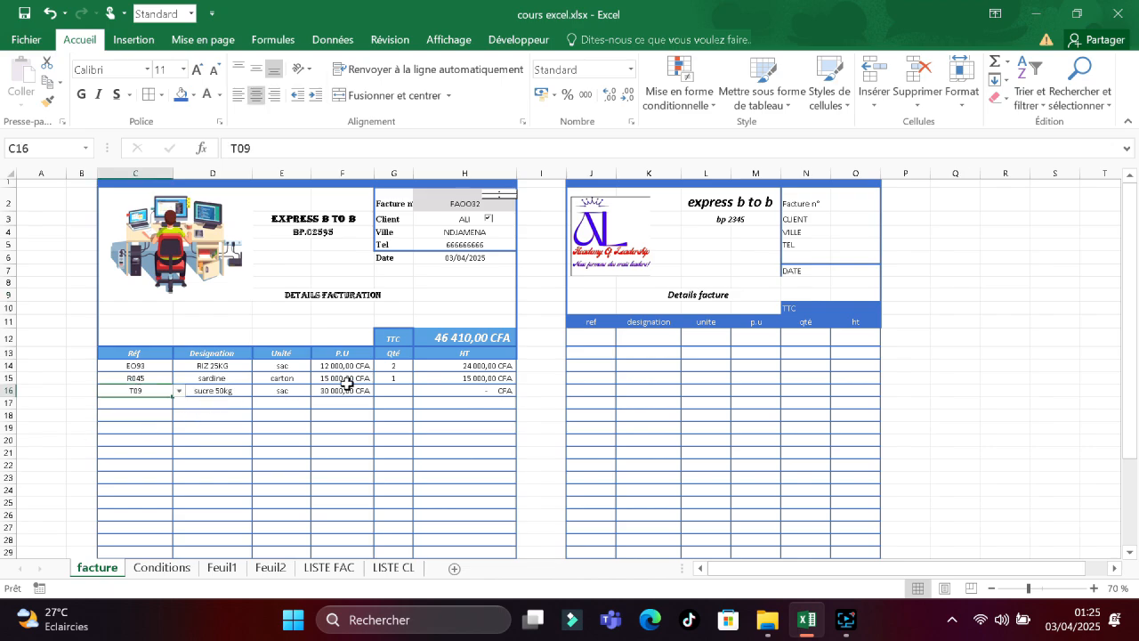
{"action": "double_click", "coordinate": [393, 391]}
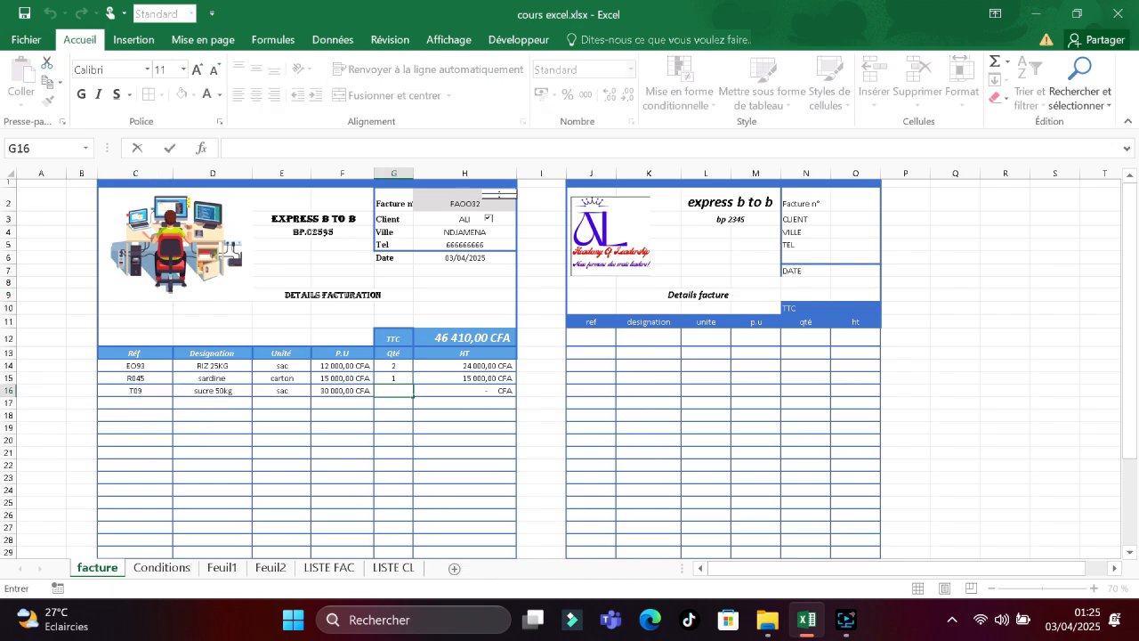
{"action": "left_click", "coordinate": [130, 405]}
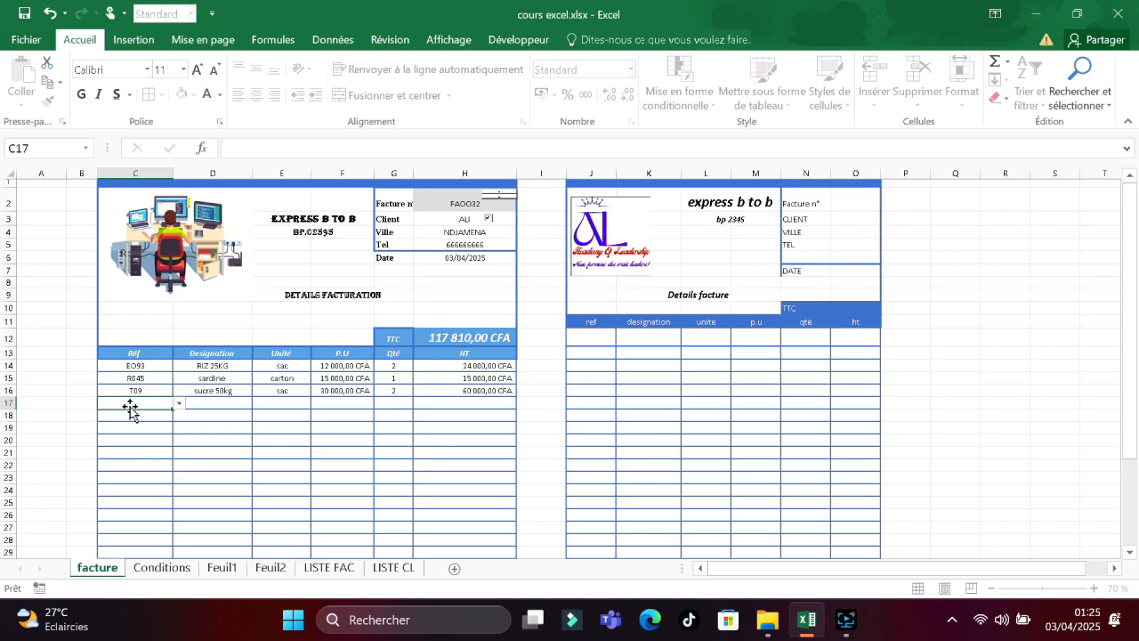
{"action": "left_click", "coordinate": [589, 342]}
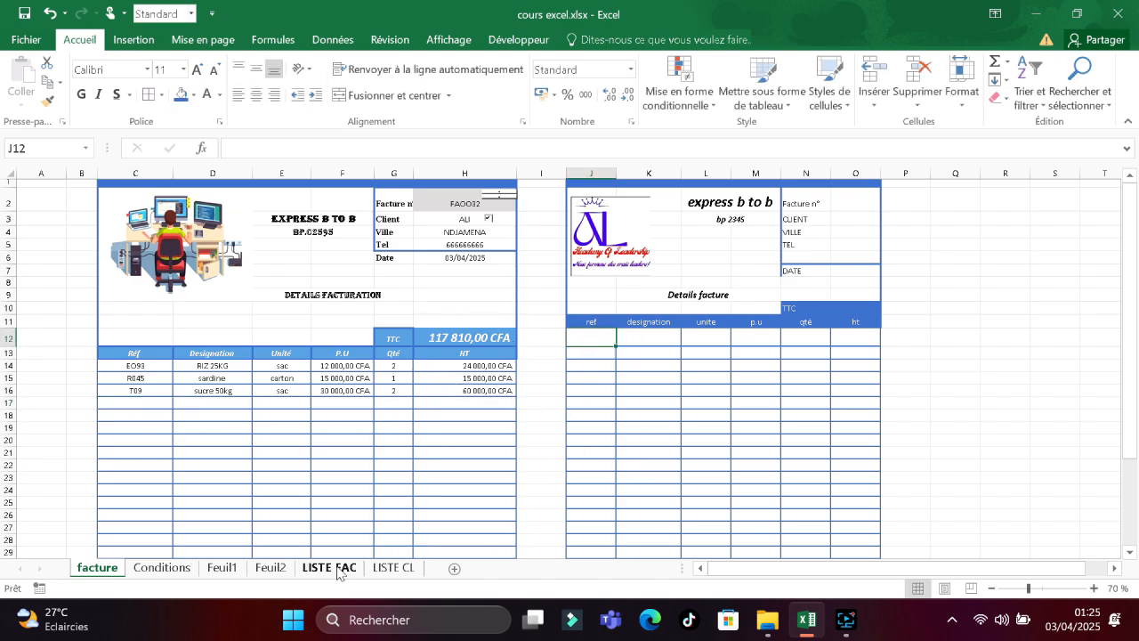
On the LISTE CL sheet, type headings NOM, VILLE and TEL in E9:G9.
{"action": "left_click", "coordinate": [392, 569]}
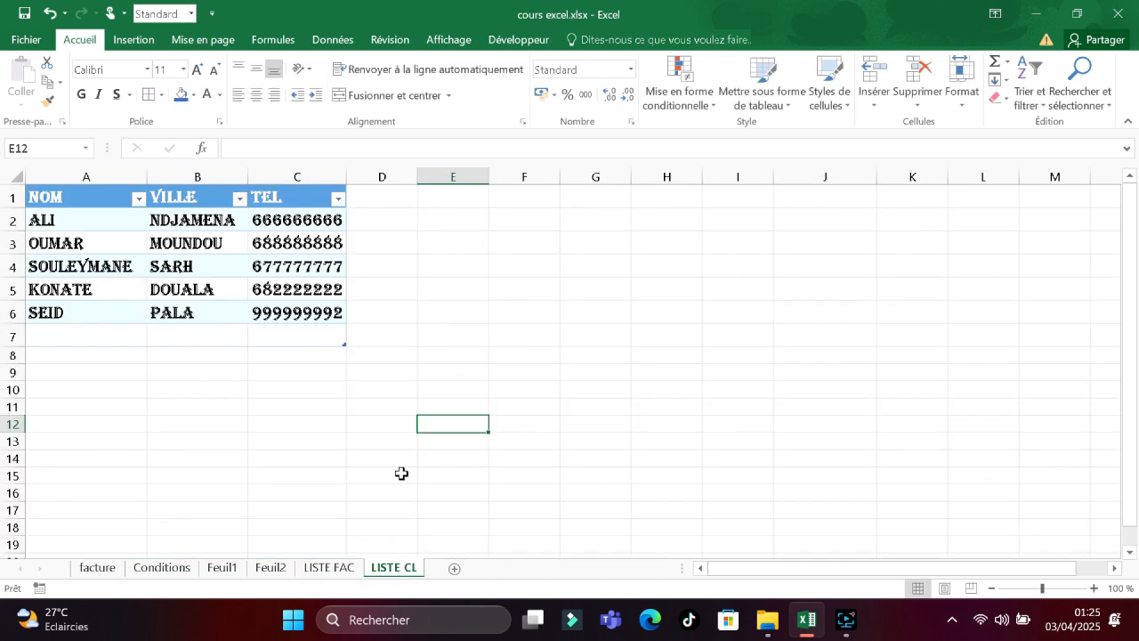
{"action": "left_click", "coordinate": [444, 368]}
{"action": "type", "text": "NOM"}
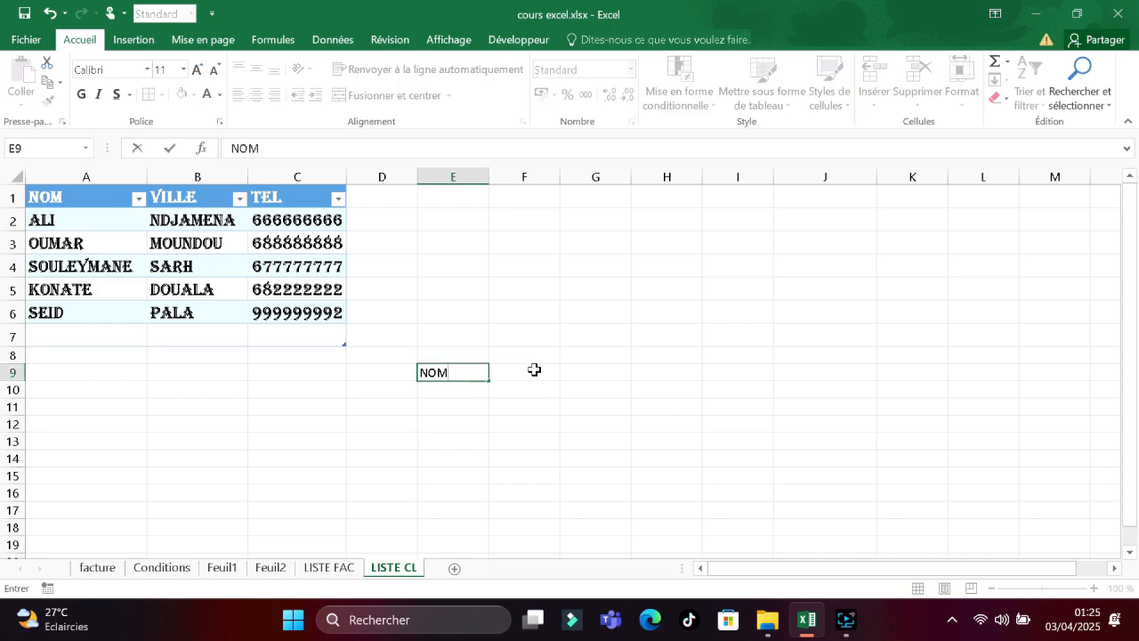
{"action": "left_click", "coordinate": [534, 369]}
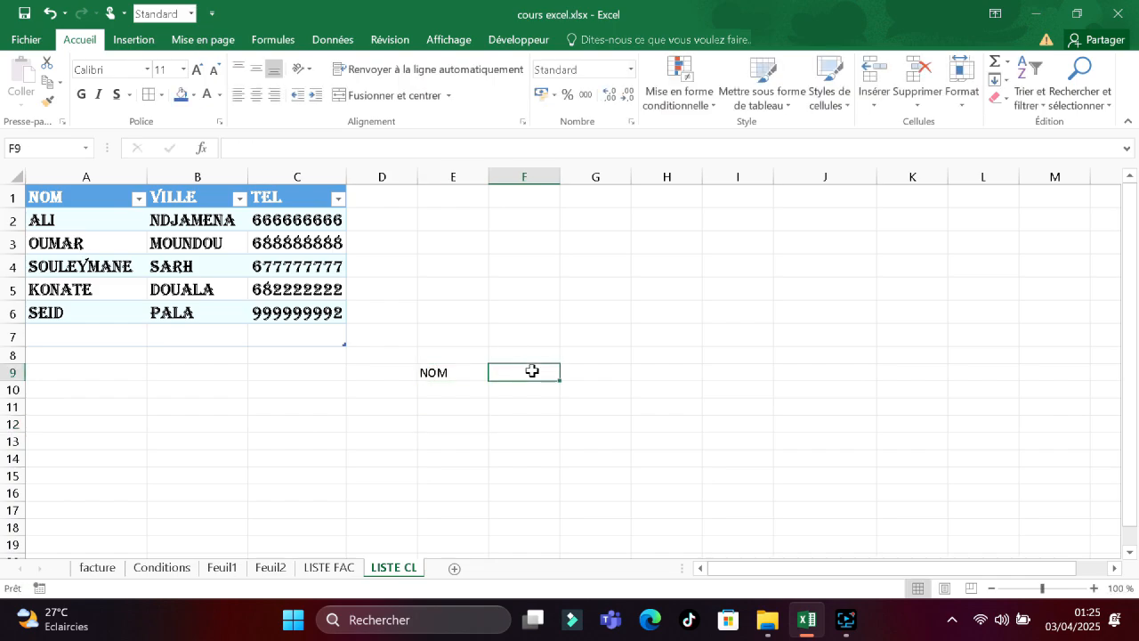
{"action": "type", "text": "VILLE"}
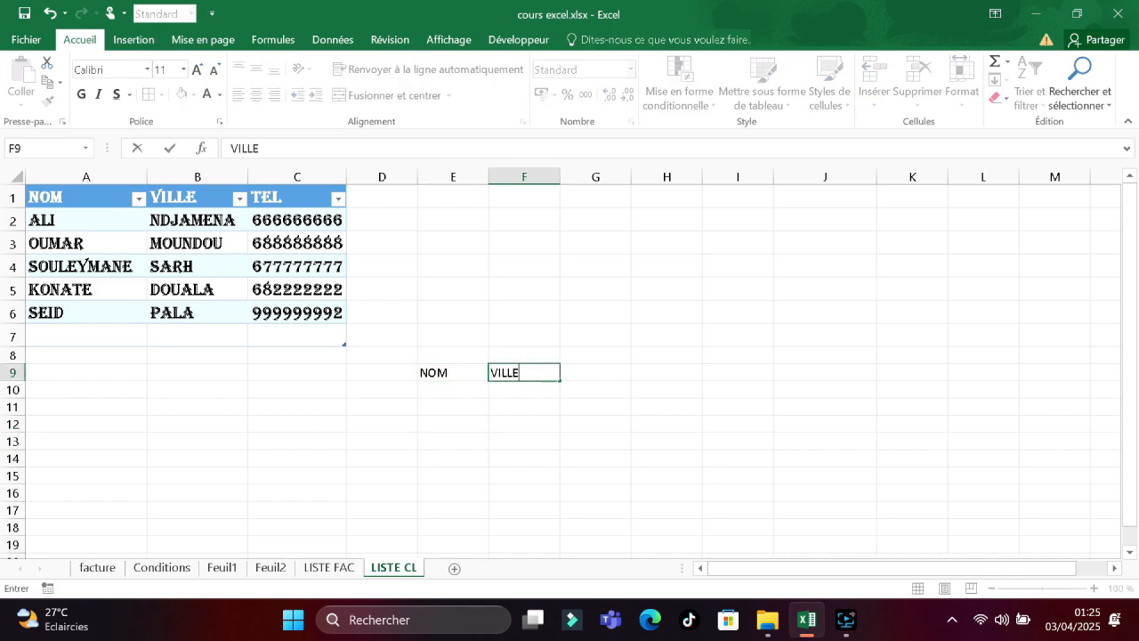
{"action": "left_click", "coordinate": [610, 370]}
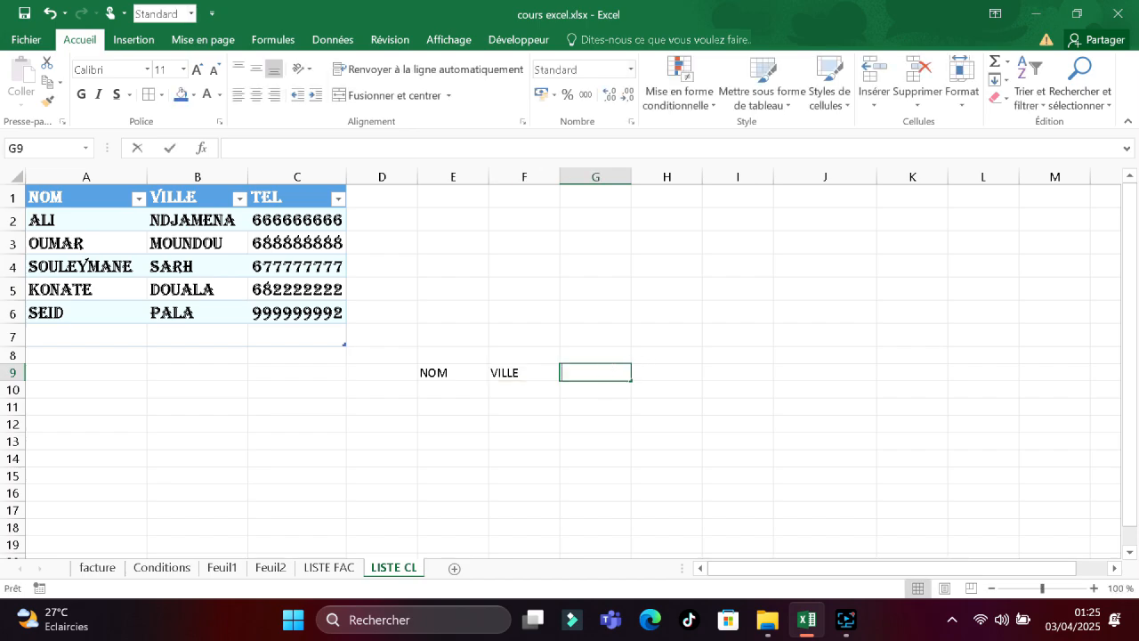
{"action": "type", "text": "TEL"}
Enter the first client's name, city DOUALA and phone number in row 10.
{"action": "left_click", "coordinate": [453, 392]}
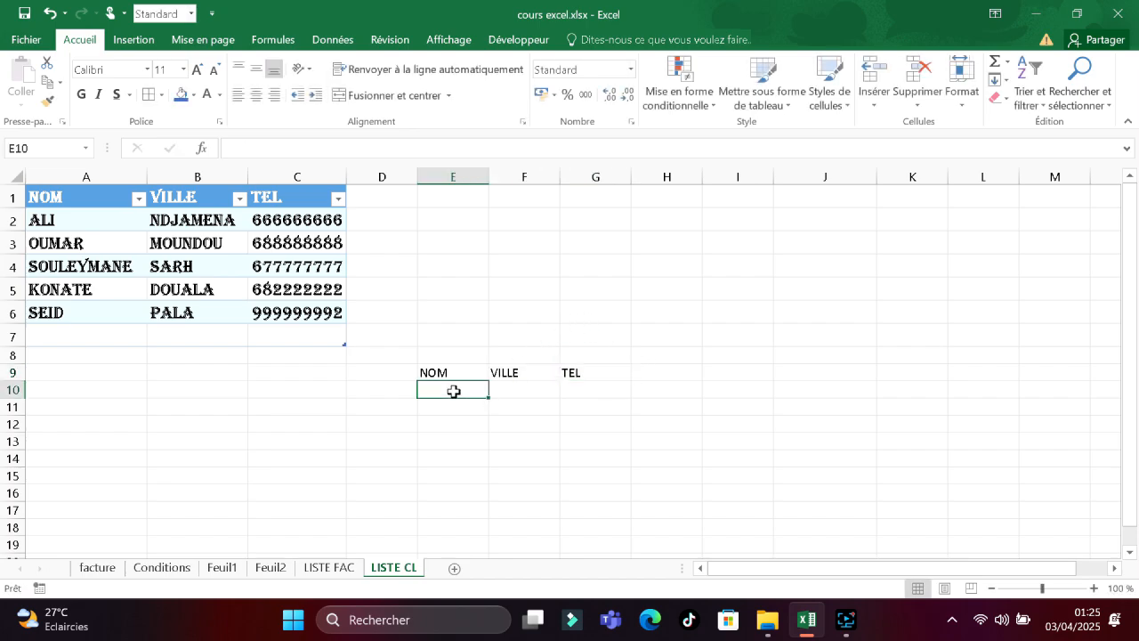
{"action": "type", "text": "S"}
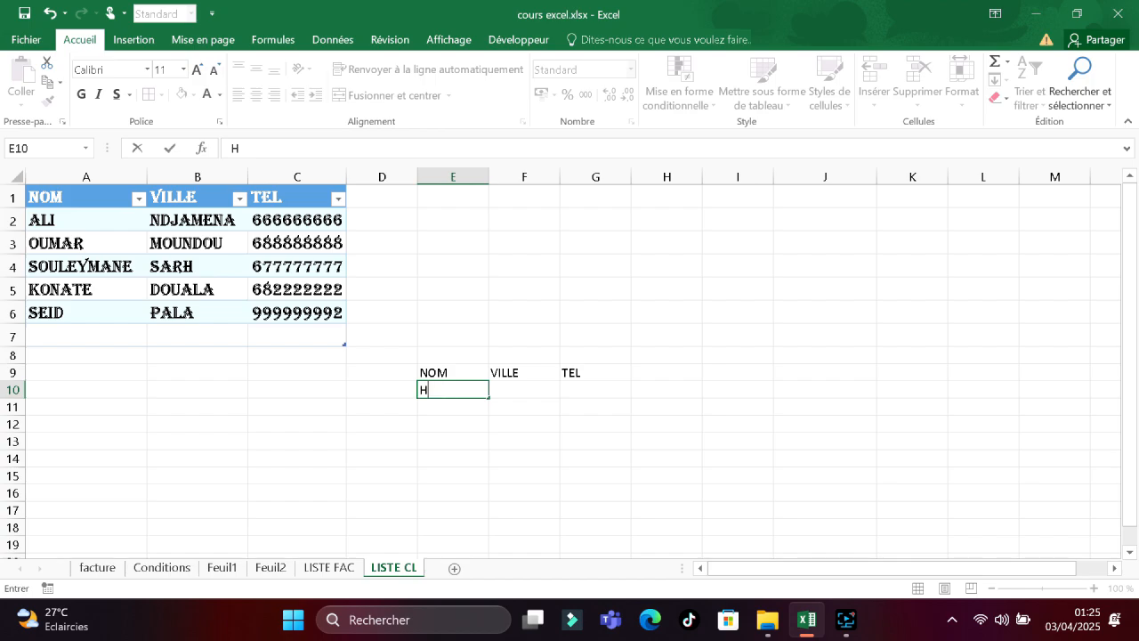
{"action": "type", "text": "ASS"}
{"action": "key", "text": "Tab"}
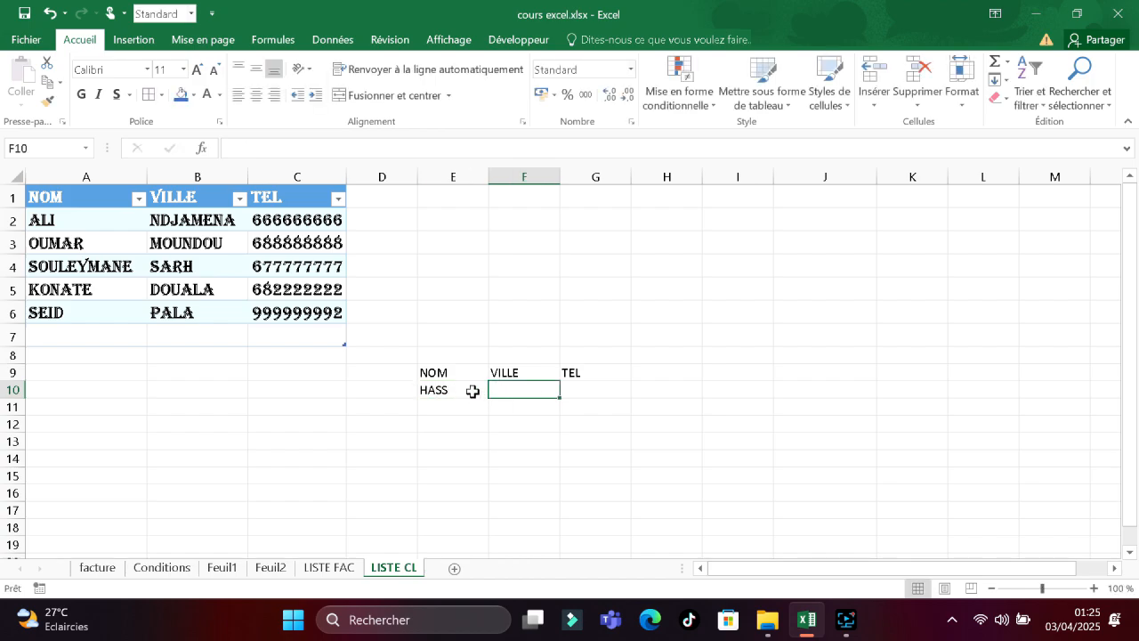
{"action": "double_click", "coordinate": [454, 391]}
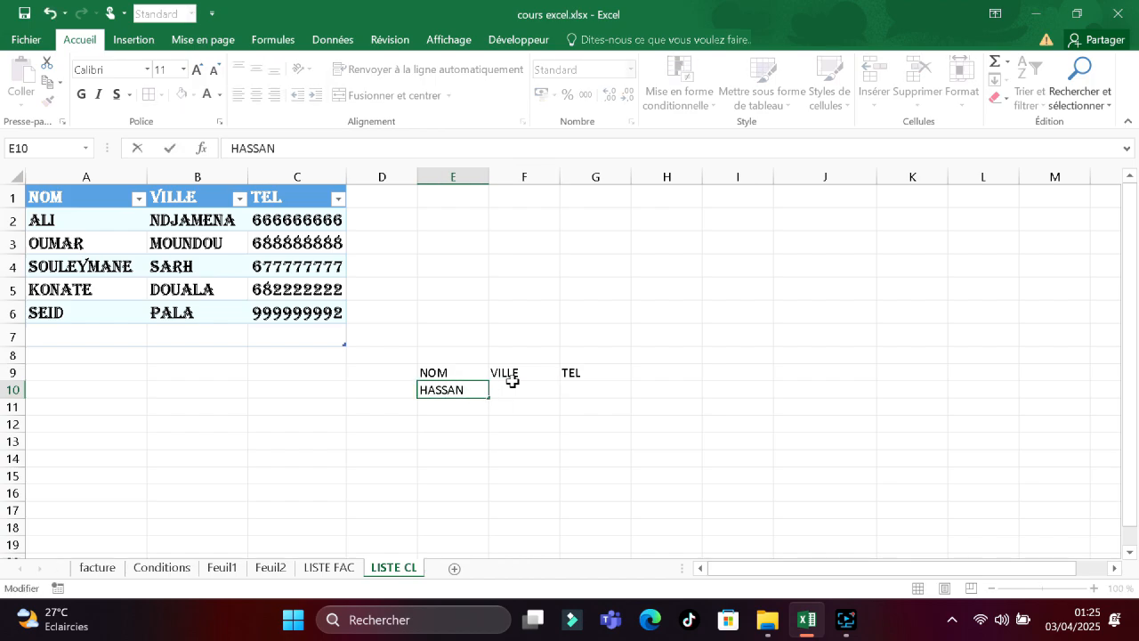
{"action": "left_click", "coordinate": [513, 385]}
{"action": "type", "text": "DOUALA"}
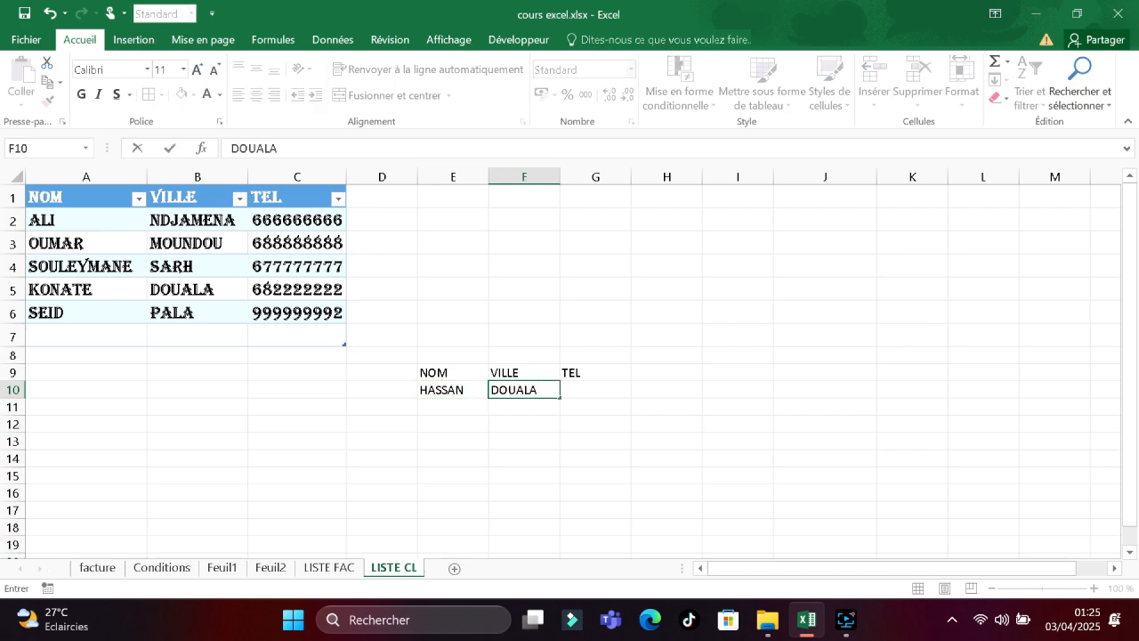
{"action": "left_click", "coordinate": [581, 390]}
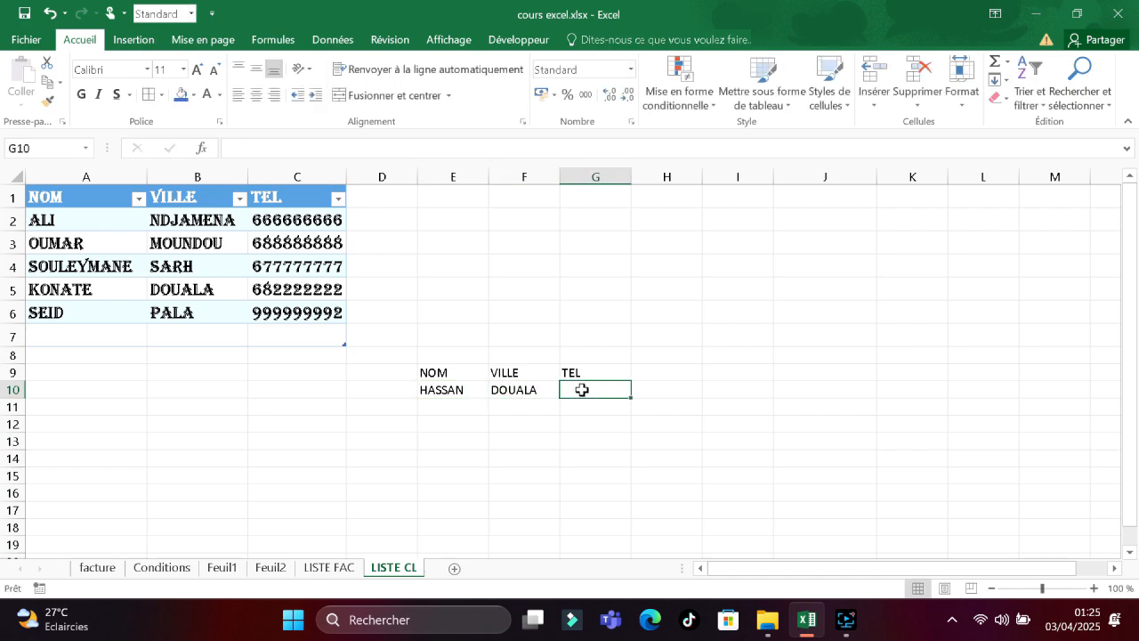
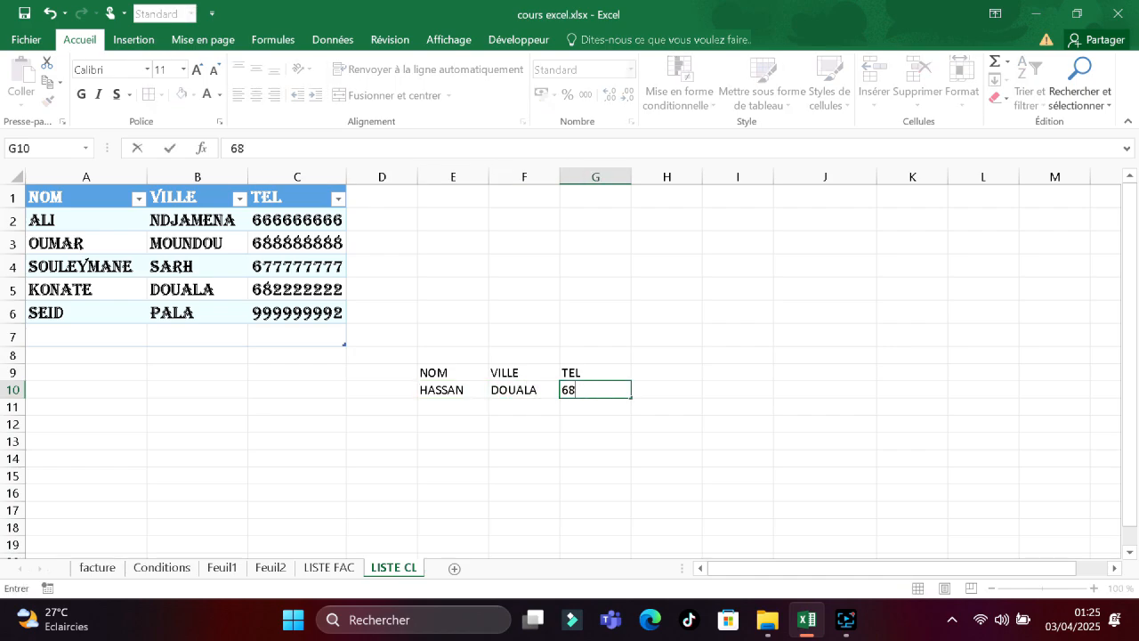
{"action": "left_click", "coordinate": [524, 407]}
Enter the second client's name, city SARH and phone number in row 11.
{"action": "left_click", "coordinate": [454, 403]}
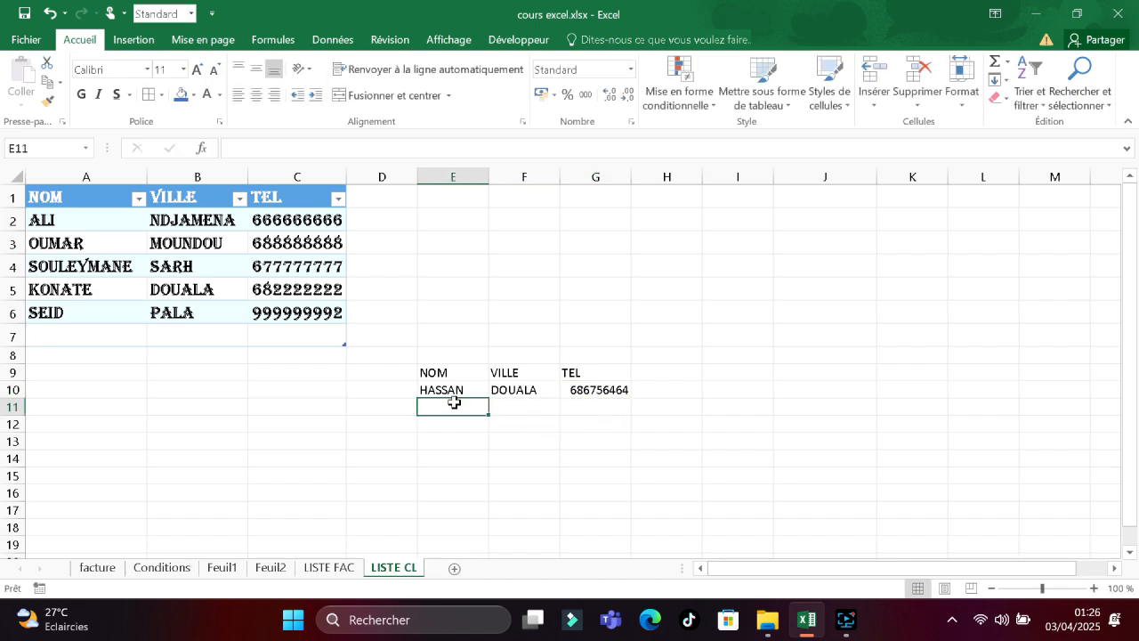
{"action": "type", "text": "DAVID"}
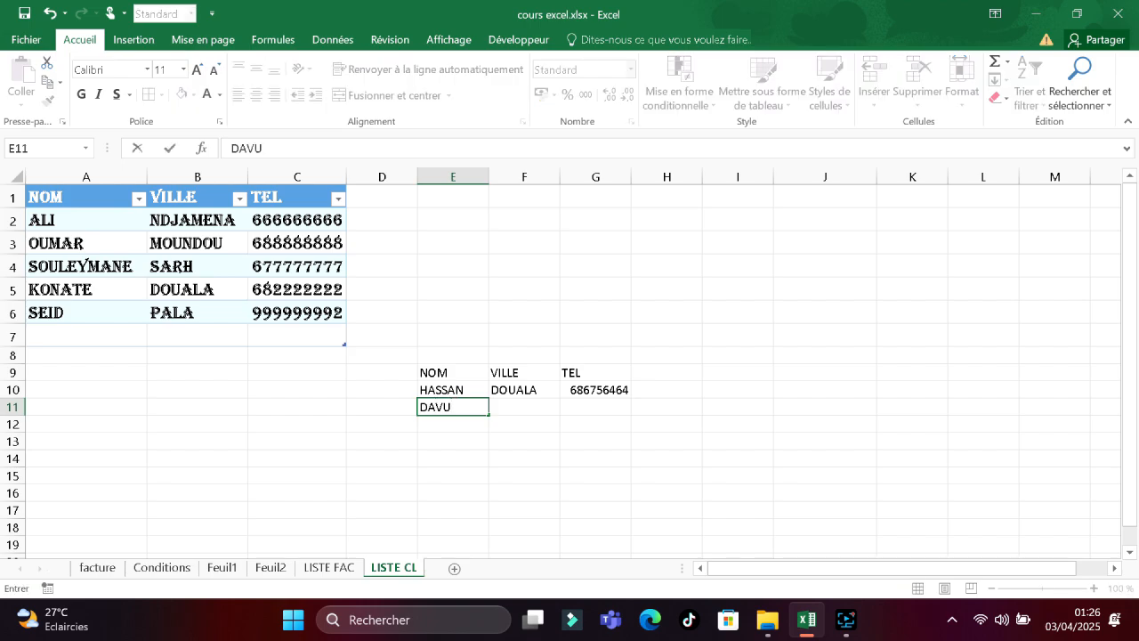
{"action": "left_click", "coordinate": [512, 405]}
{"action": "type", "text": "SARH"}
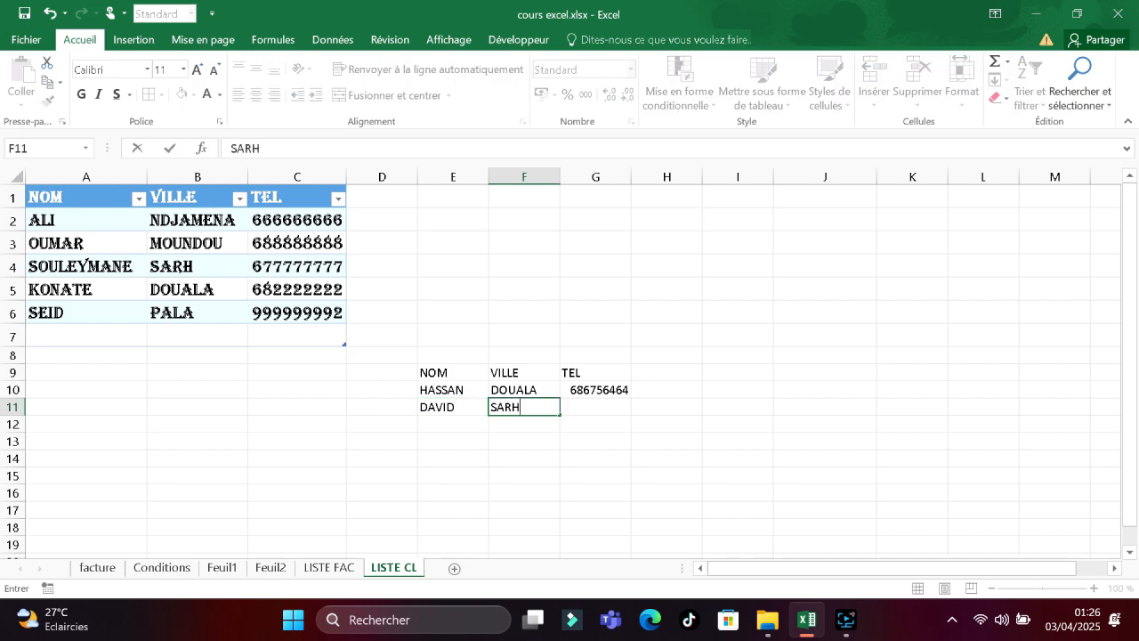
{"action": "left_click", "coordinate": [594, 407]}
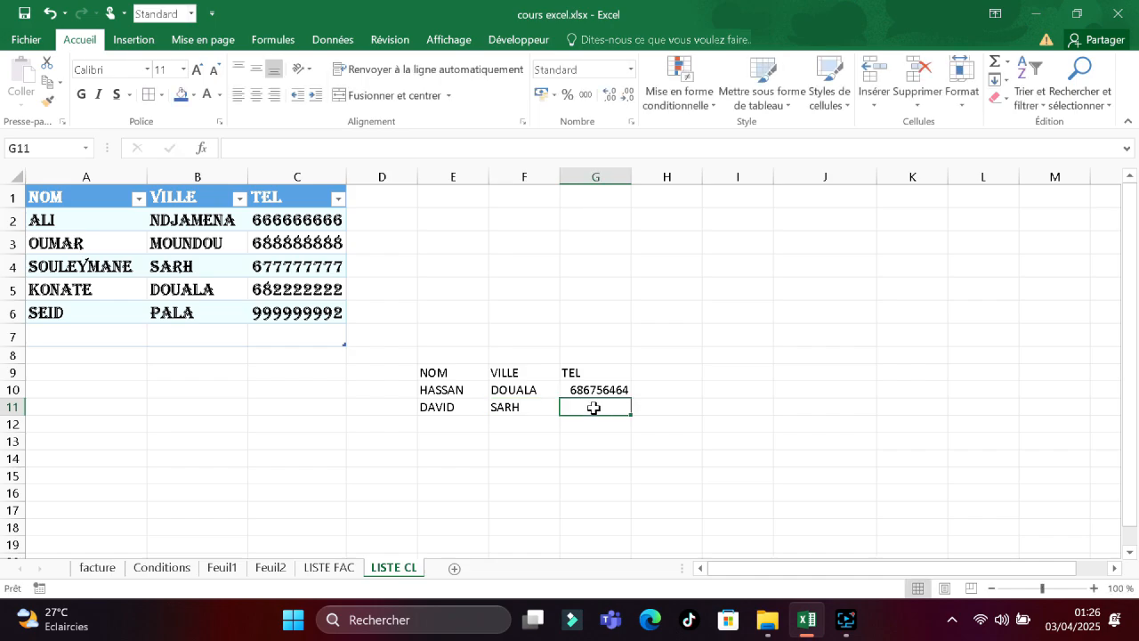
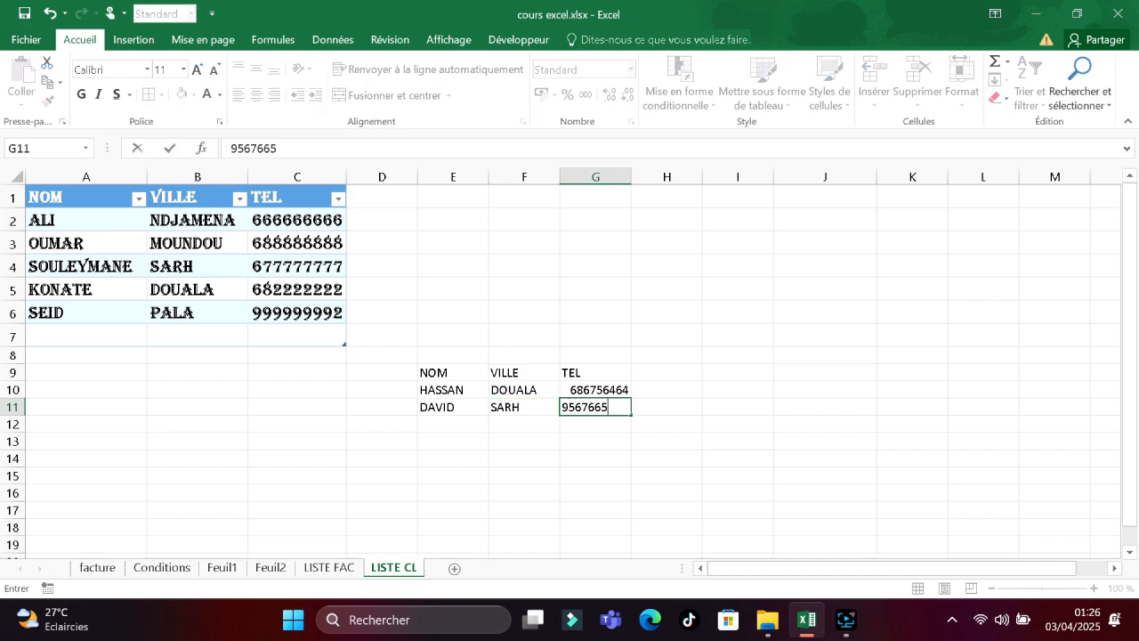
{"action": "left_click", "coordinate": [464, 421]}
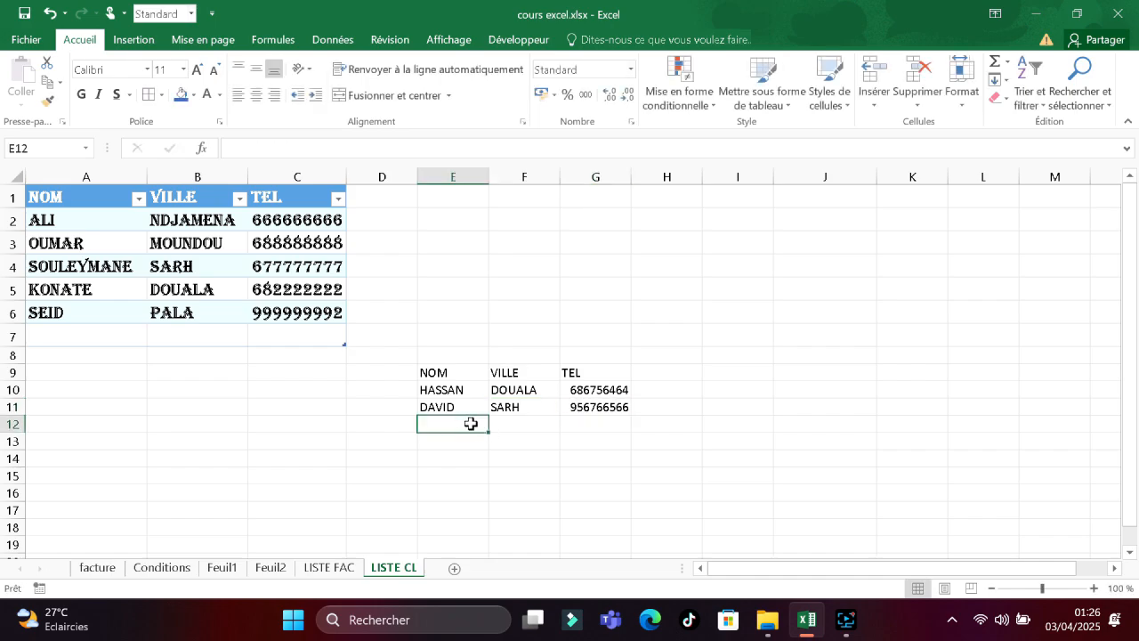
{"action": "left_click_drag", "start_coordinate": [605, 418], "coordinate": [517, 402]}
{"action": "left_click", "coordinate": [450, 406]}
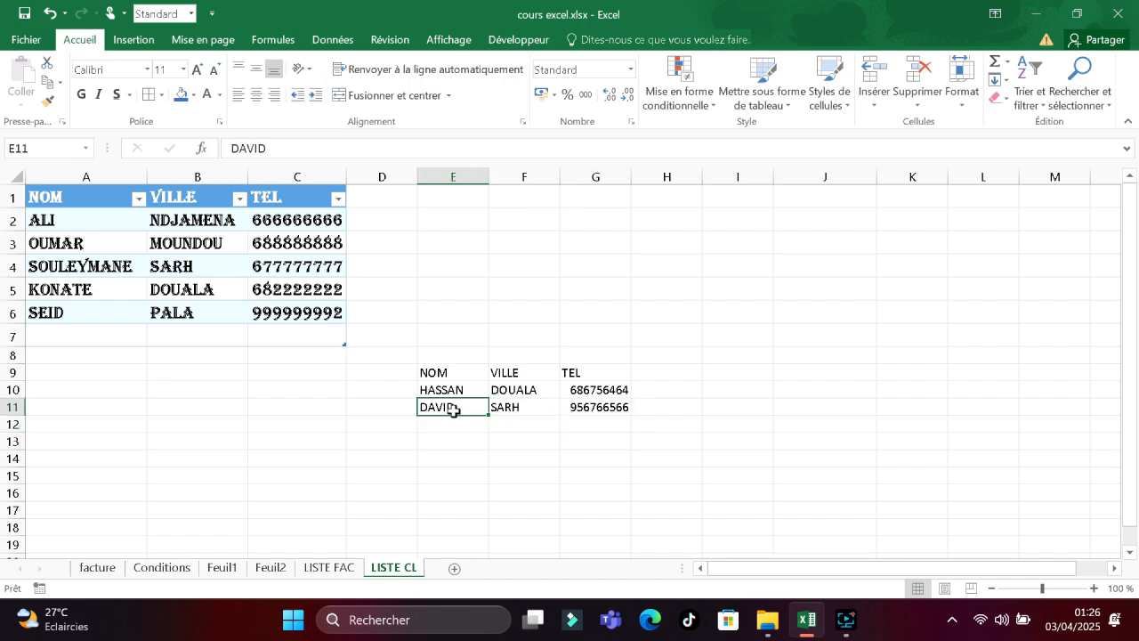
Convert the client block with its NOM, VILLE, TEL headers into a table.
{"action": "left_click_drag", "start_coordinate": [617, 406], "coordinate": [452, 390]}
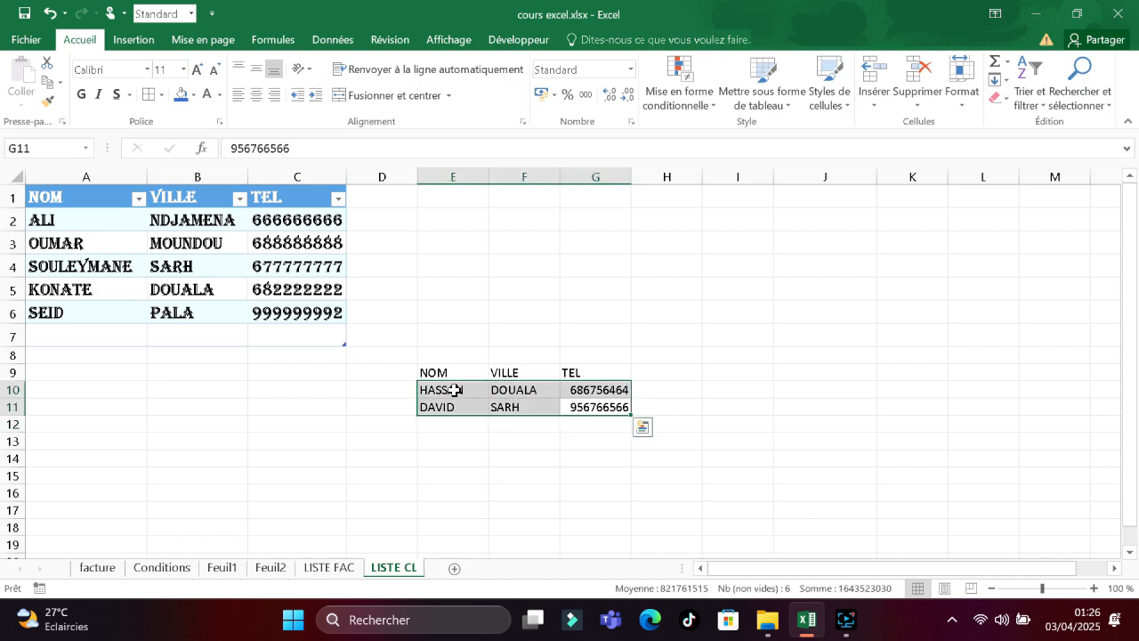
{"action": "left_click_drag", "start_coordinate": [571, 428], "coordinate": [434, 372]}
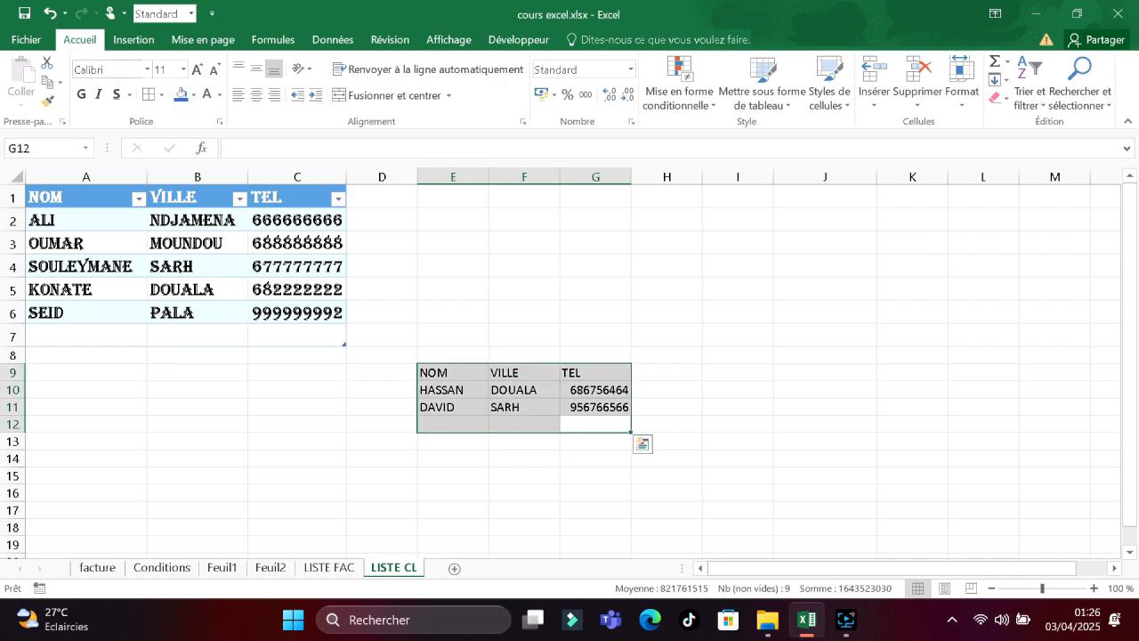
{"action": "left_click", "coordinate": [186, 39]}
{"action": "left_click", "coordinate": [145, 41]}
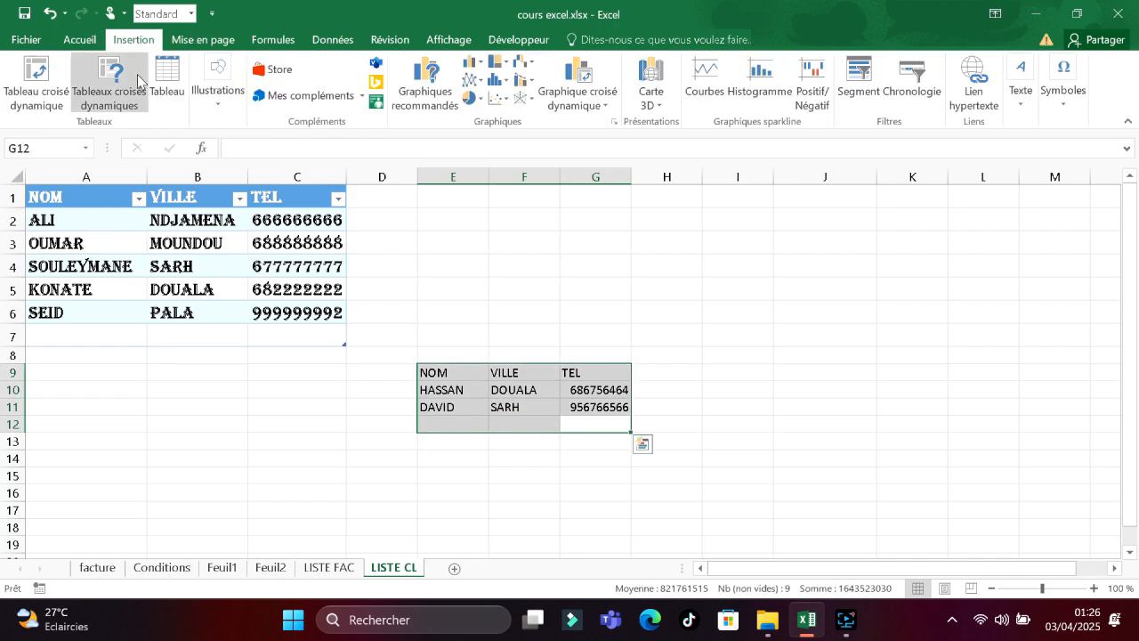
{"action": "left_click", "coordinate": [167, 85]}
{"action": "left_click", "coordinate": [307, 415]}
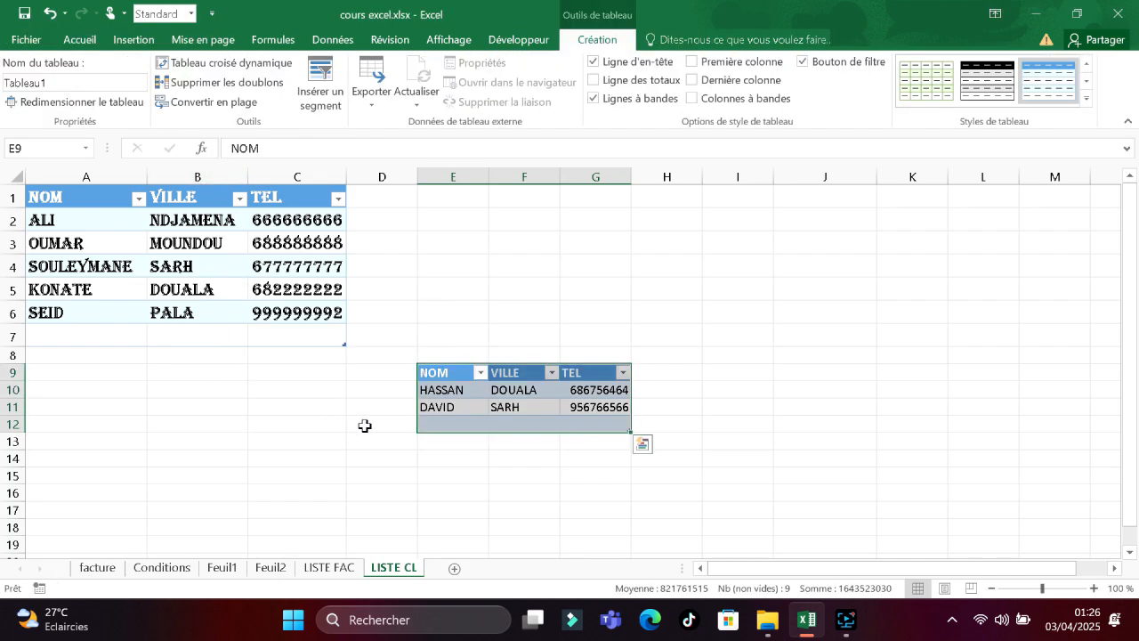
{"action": "left_click", "coordinate": [548, 424]}
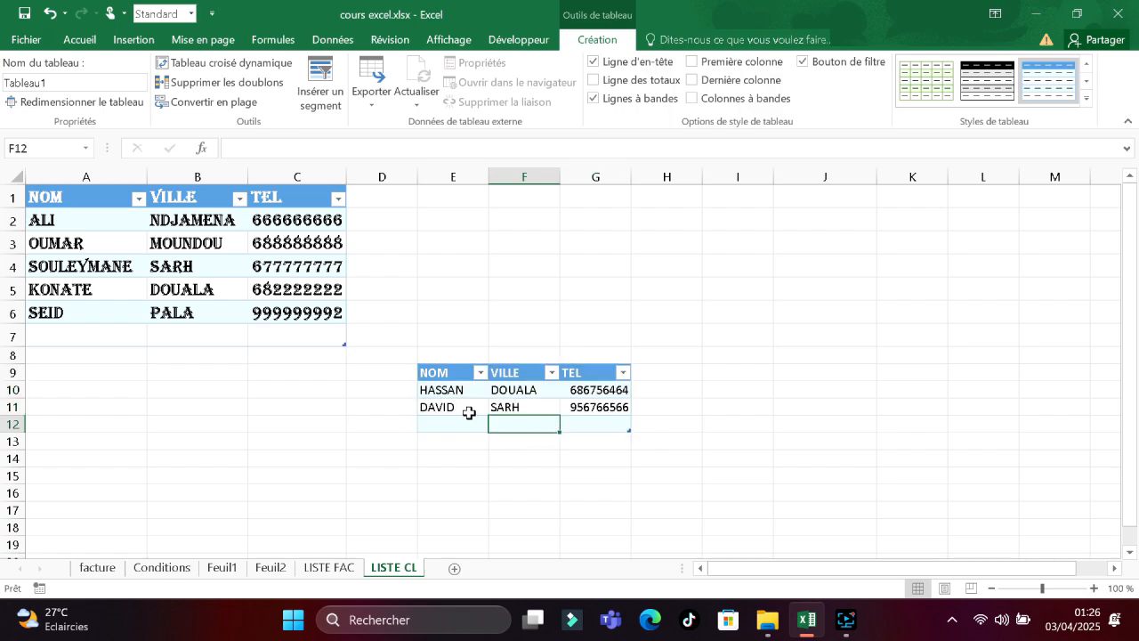
Name the two client names under NOM as the range TLS.
{"action": "left_click_drag", "start_coordinate": [467, 409], "coordinate": [450, 389]}
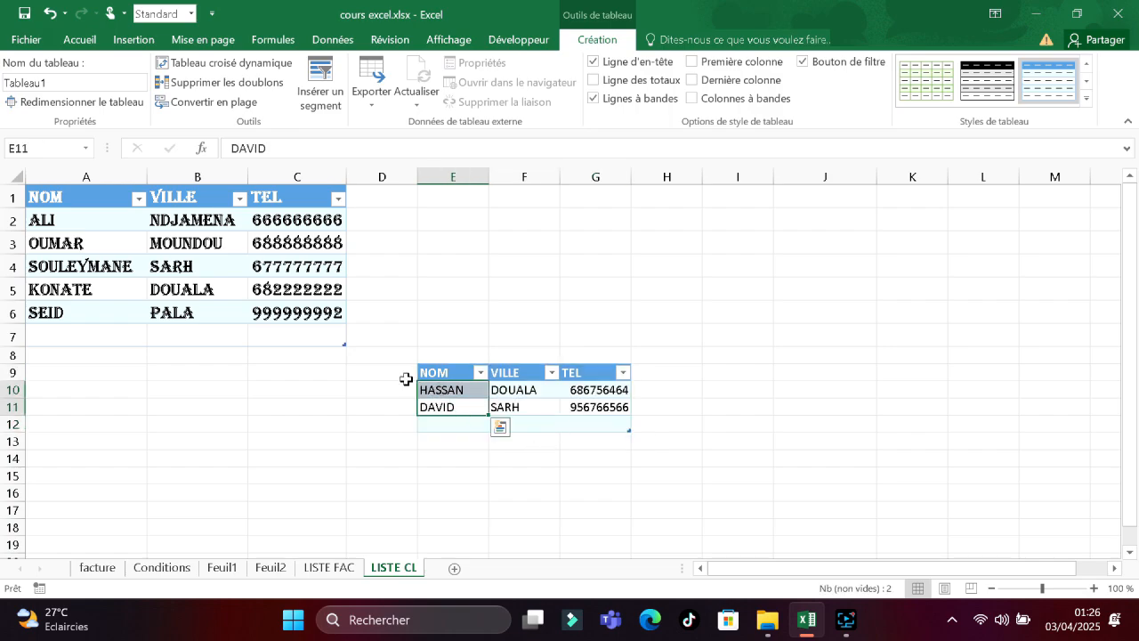
{"action": "left_click", "coordinate": [18, 148]}
{"action": "key", "text": "BackSpace"}
{"action": "left_click", "coordinate": [758, 368]}
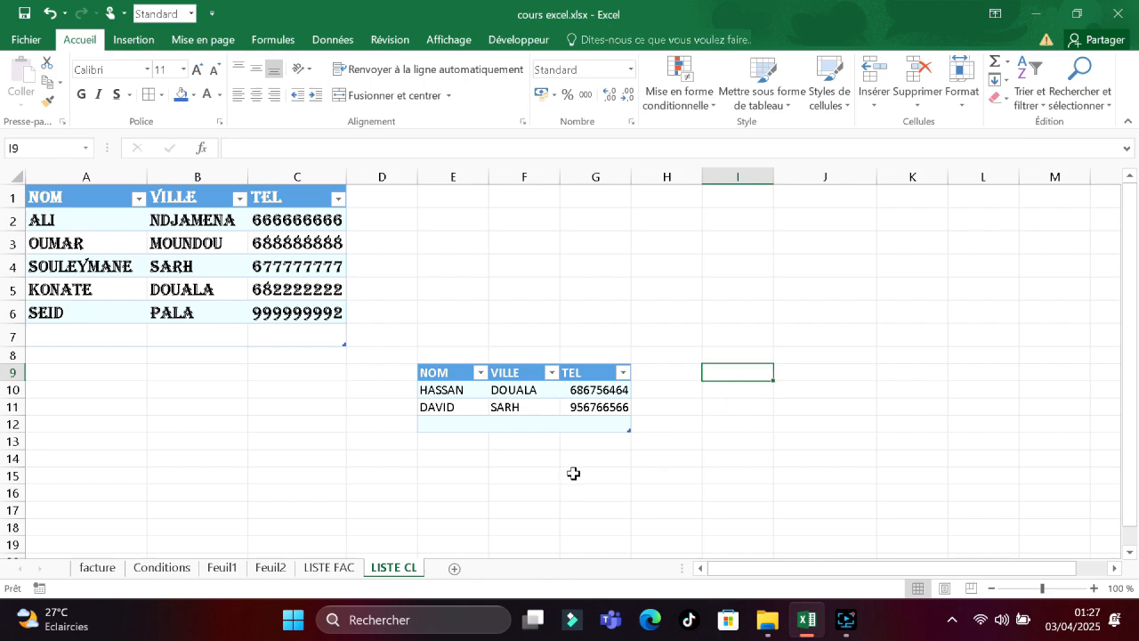
On the LISTE FAC sheet, enter the heading REF in F8.
{"action": "left_click", "coordinate": [330, 567]}
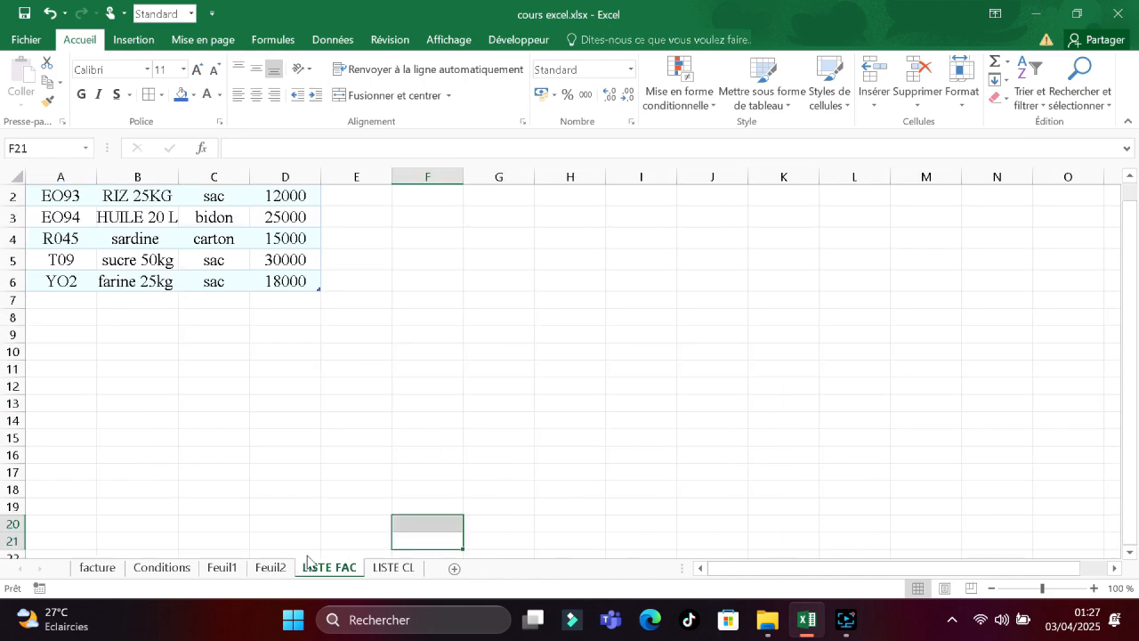
{"action": "left_click", "coordinate": [452, 316]}
{"action": "left_click_drag", "start_coordinate": [1126, 271], "coordinate": [1114, 234]}
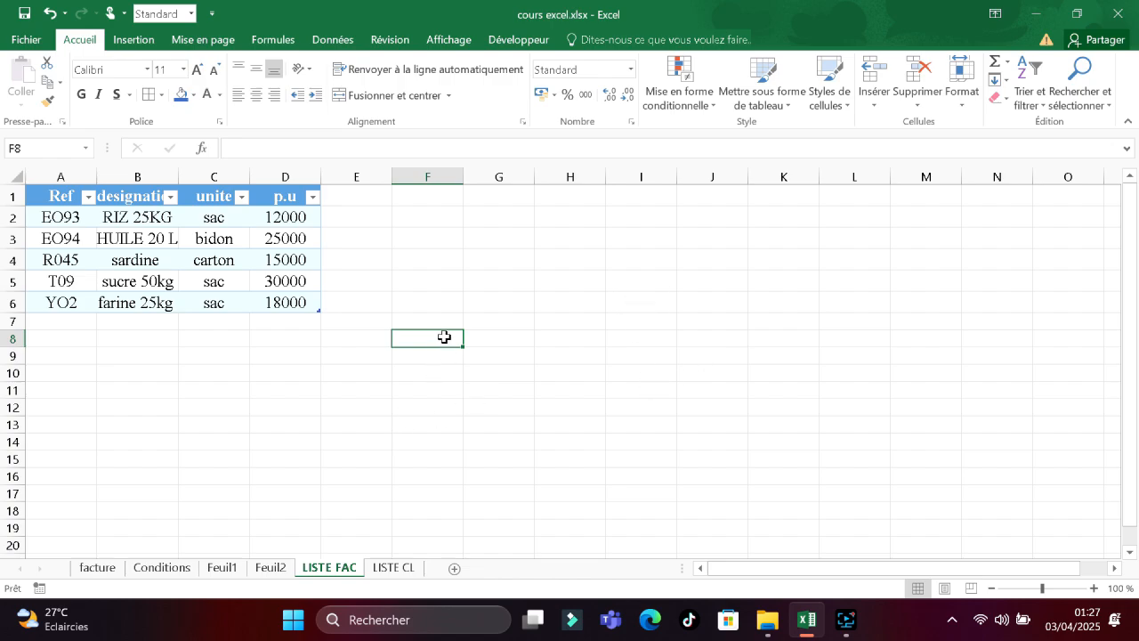
{"action": "type", "text": "REFE"}
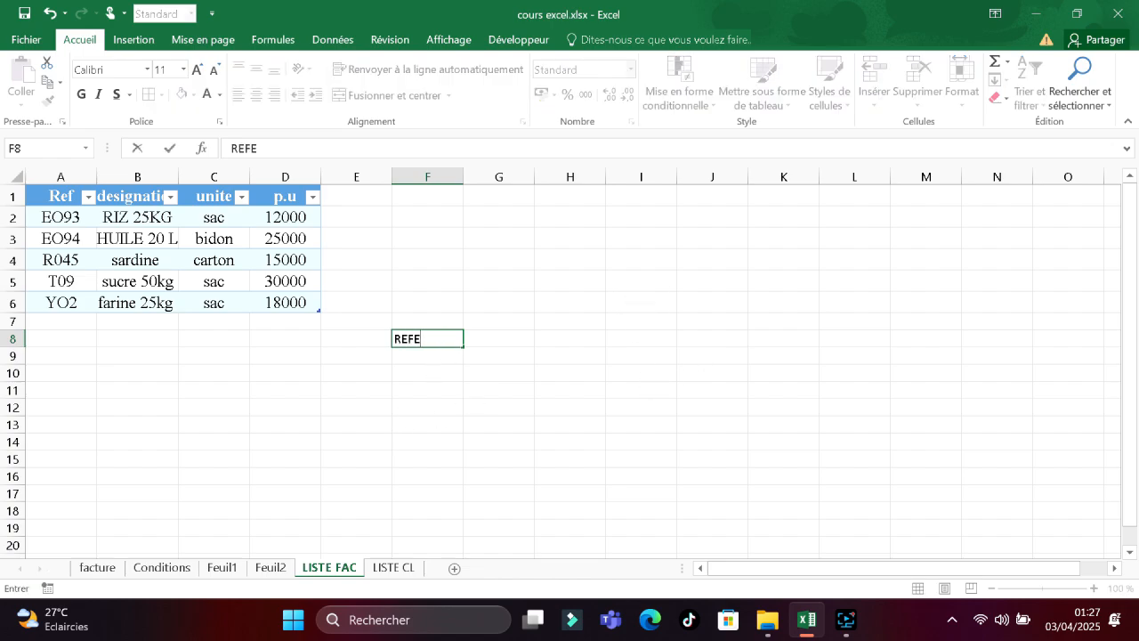
{"action": "type", "text": "RENCE"}
{"action": "left_click", "coordinate": [506, 340]}
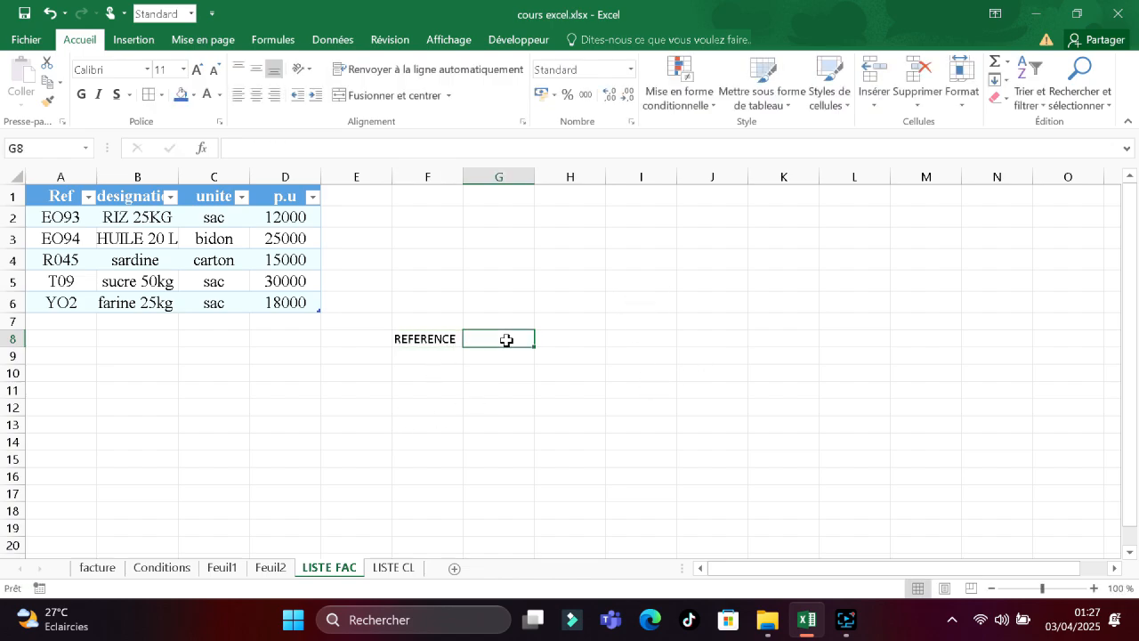
{"action": "left_click", "coordinate": [450, 336]}
{"action": "key", "text": "F2"}
{"action": "key", "text": "BackSpace"}
{"action": "key", "text": "BackSpace"}
{"action": "key", "text": "BackSpace"}
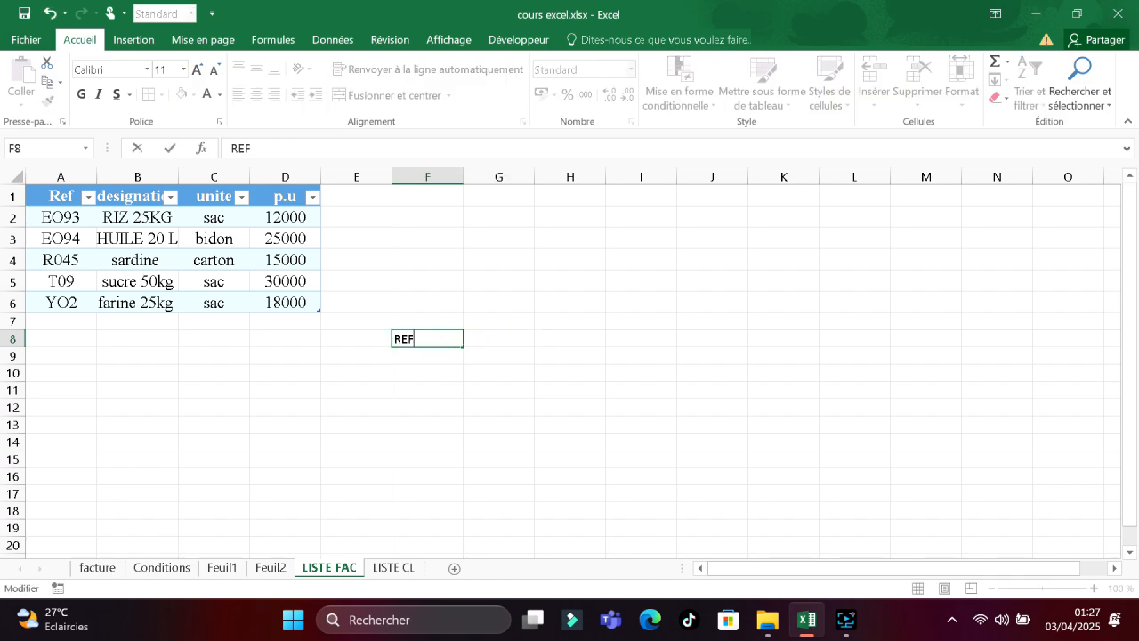
{"action": "left_click", "coordinate": [499, 336]}
Add headings DESIGNATION, UNITE and P.U in G8:I8, widening column G to fit.
{"action": "type", "text": "DES"}
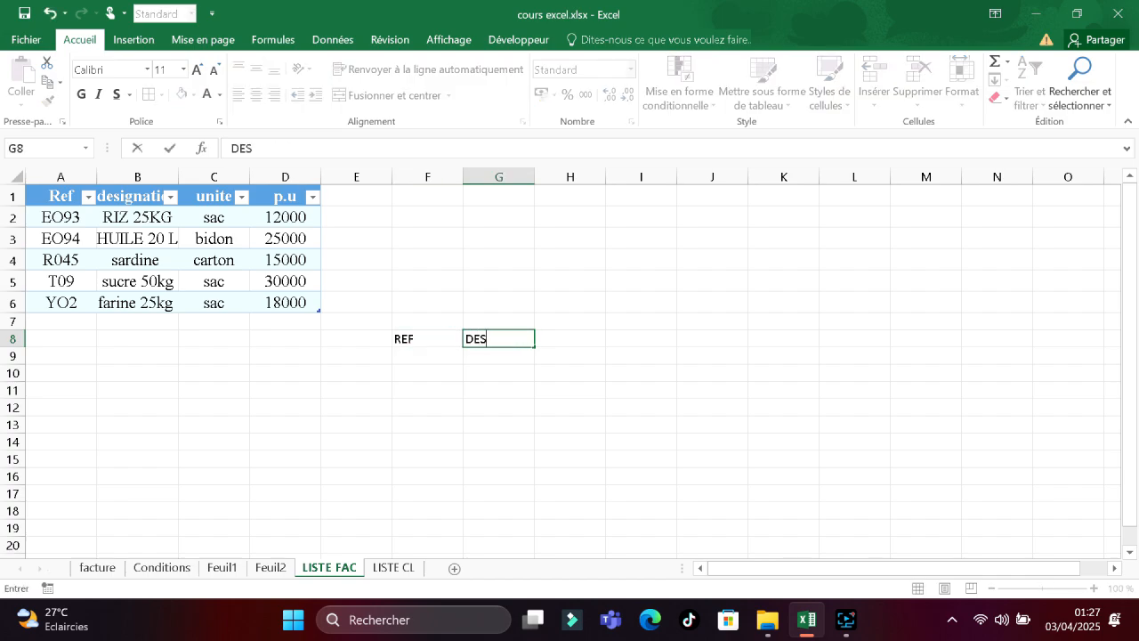
{"action": "type", "text": "IGNATION"}
{"action": "left_click", "coordinate": [516, 338]}
{"action": "double_click", "coordinate": [516, 339]}
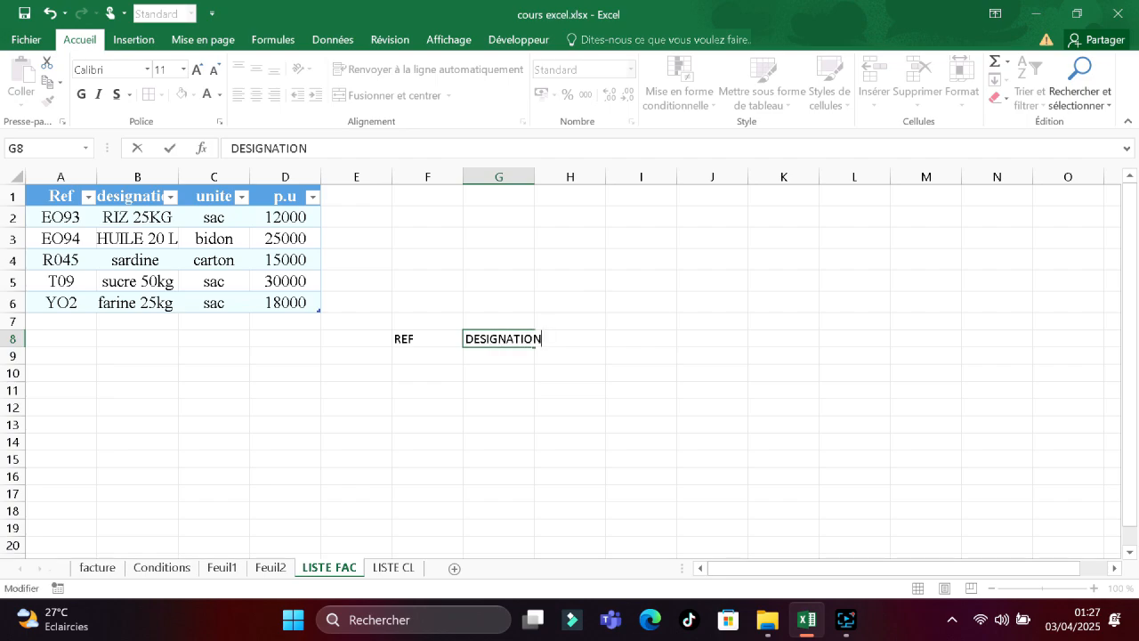
{"action": "left_click", "coordinate": [536, 177]}
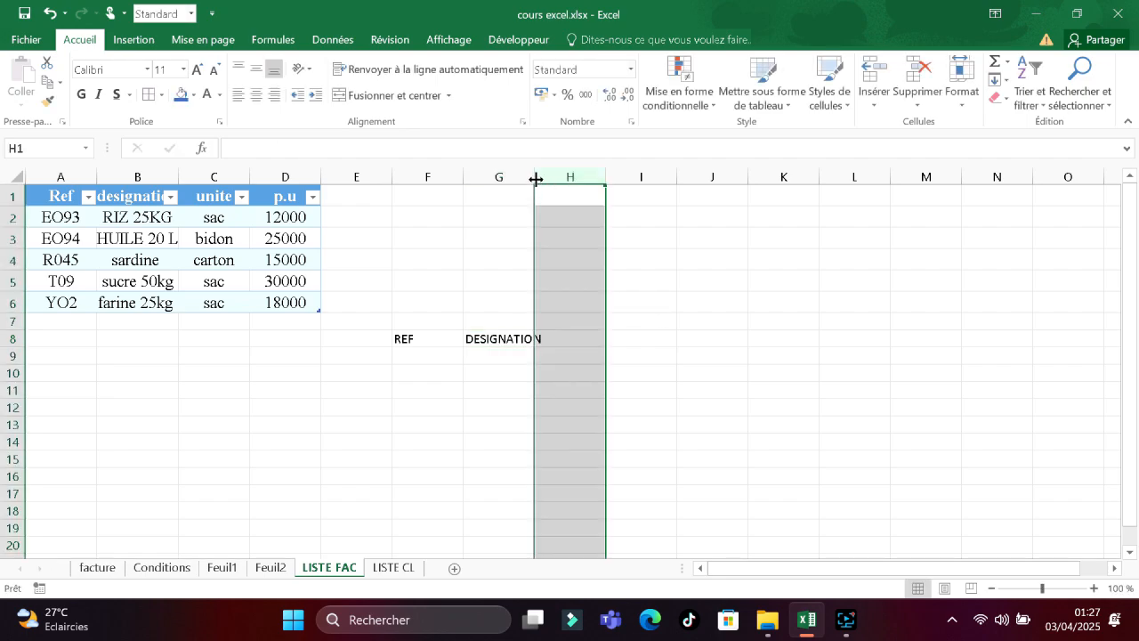
{"action": "left_click_drag", "start_coordinate": [534, 176], "coordinate": [559, 175]}
{"action": "left_click", "coordinate": [584, 334]}
{"action": "type", "text": "UNITE"}
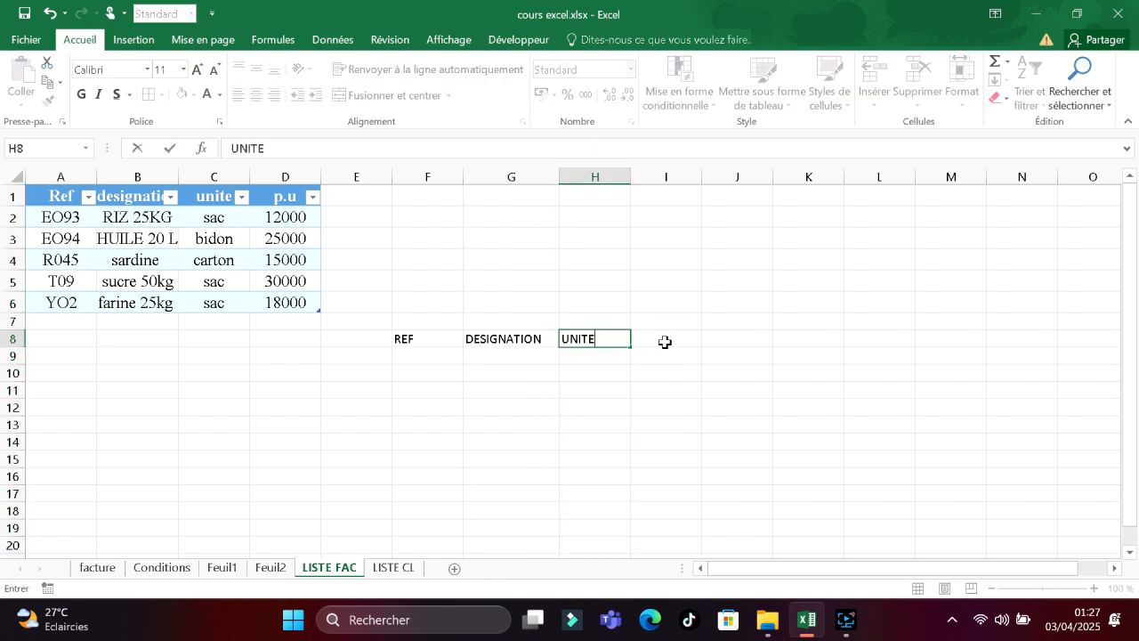
{"action": "left_click", "coordinate": [662, 341]}
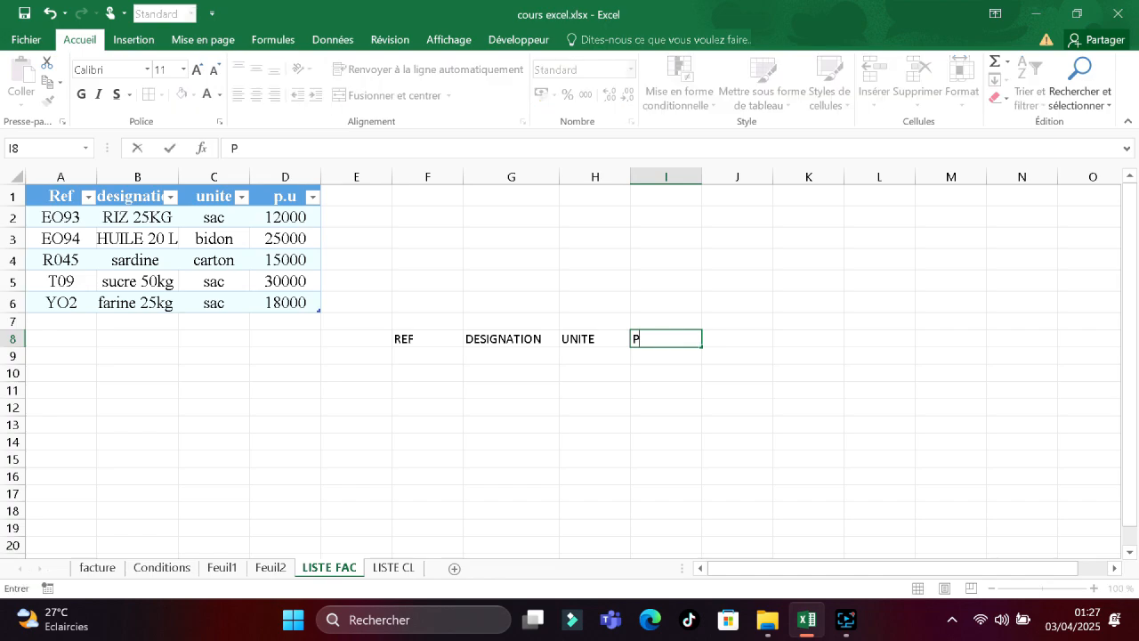
{"action": "left_click", "coordinate": [414, 355]}
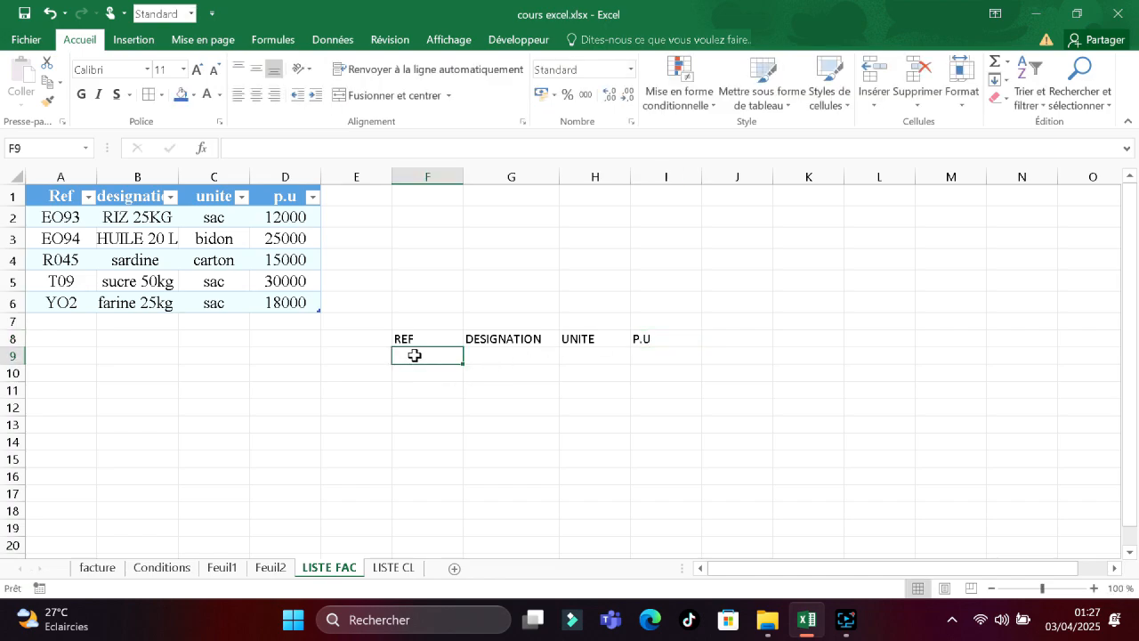
Enter product row E001, SUCRE 25KG, SAC, 15000 in F9:I9.
{"action": "type", "text": "E001"}
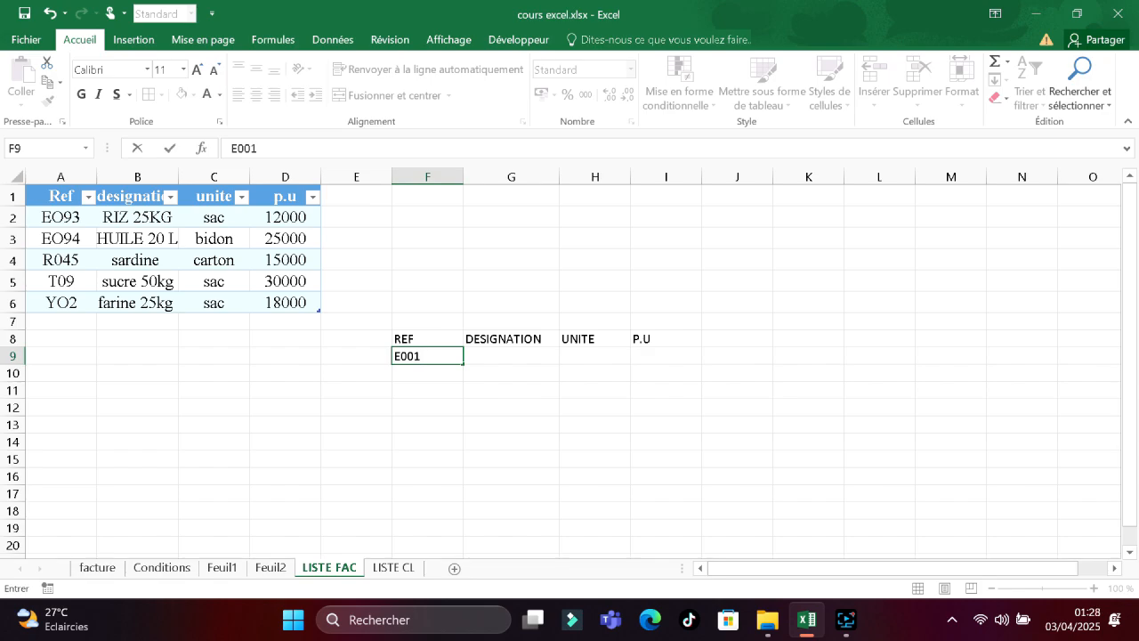
{"action": "left_click", "coordinate": [488, 355]}
{"action": "type", "text": "SUCRE 25K"}
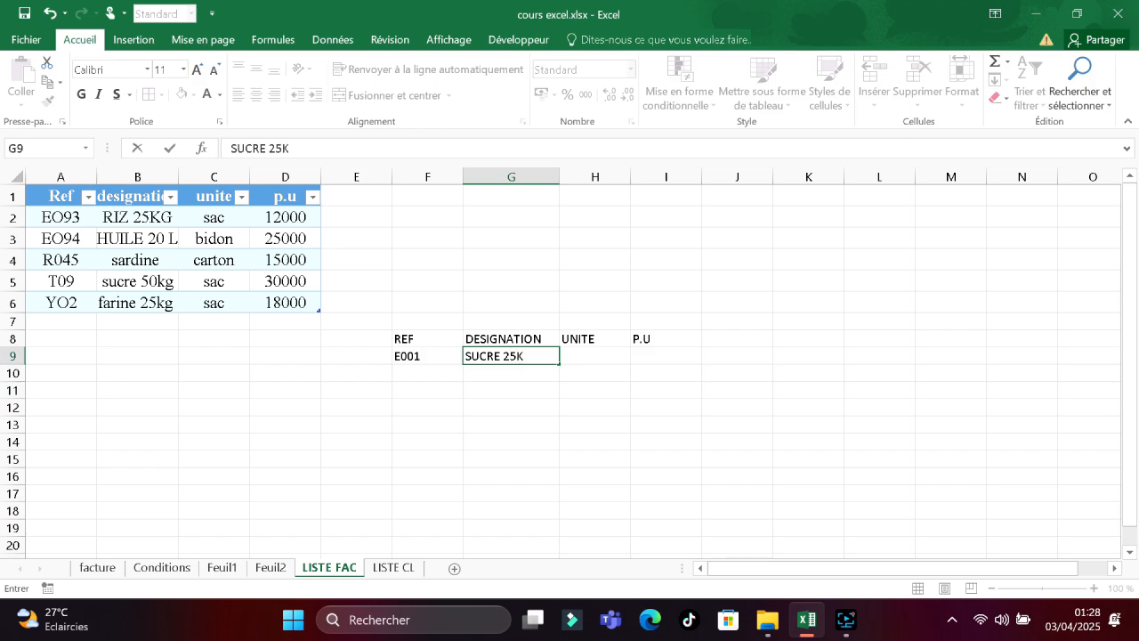
{"action": "type", "text": "G"}
{"action": "left_click", "coordinate": [585, 354]}
{"action": "type", "text": "SAC"}
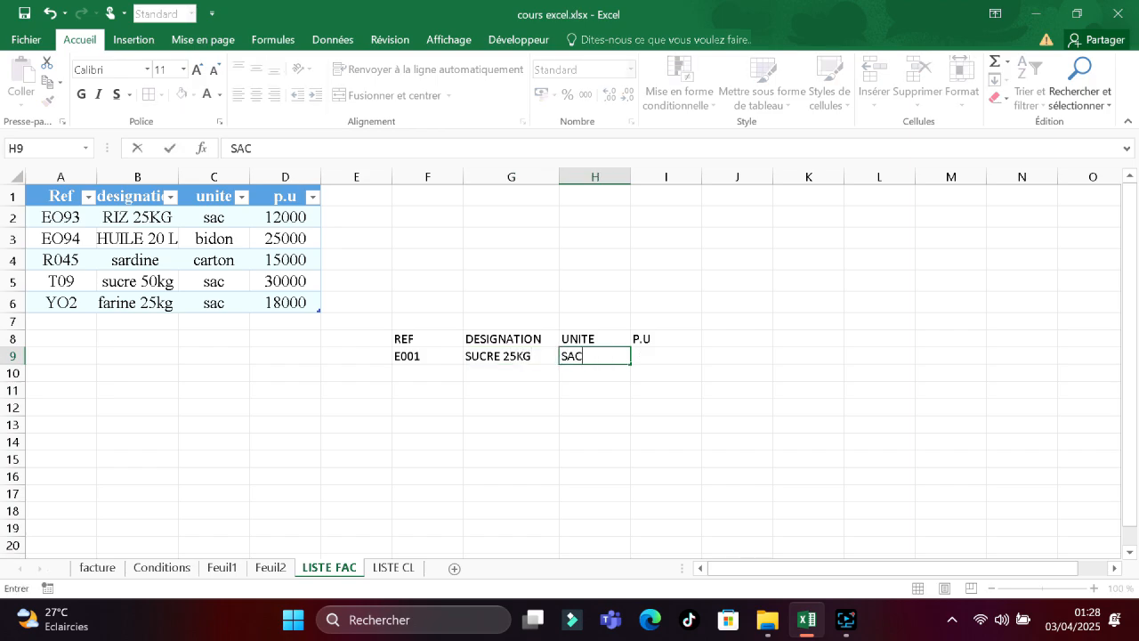
{"action": "left_click", "coordinate": [665, 356]}
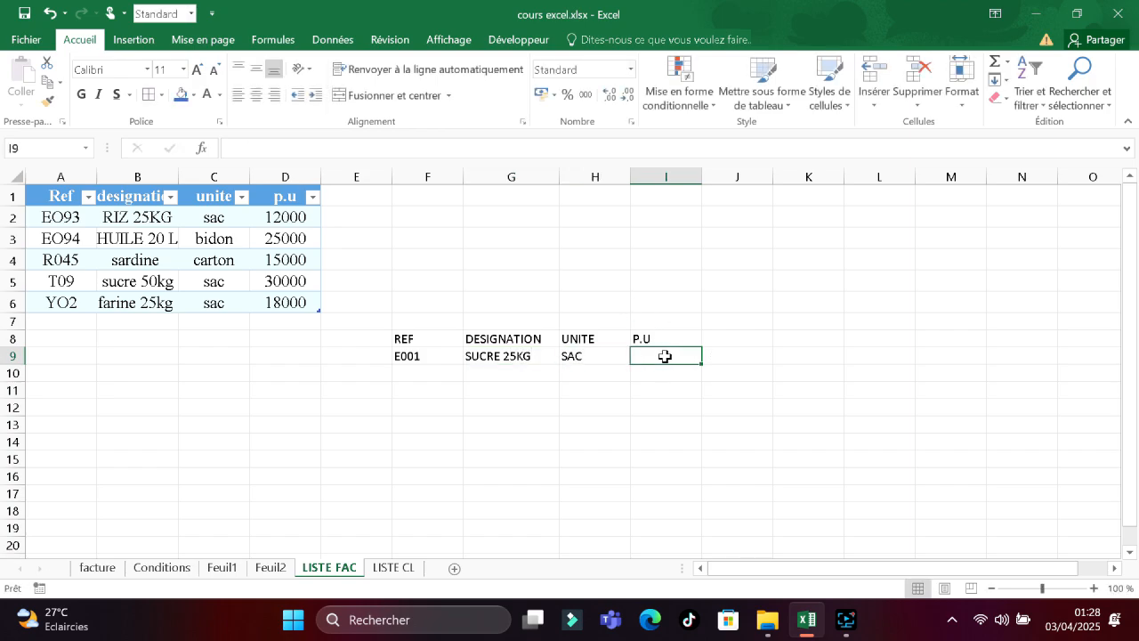
{"action": "type", "text": "15"}
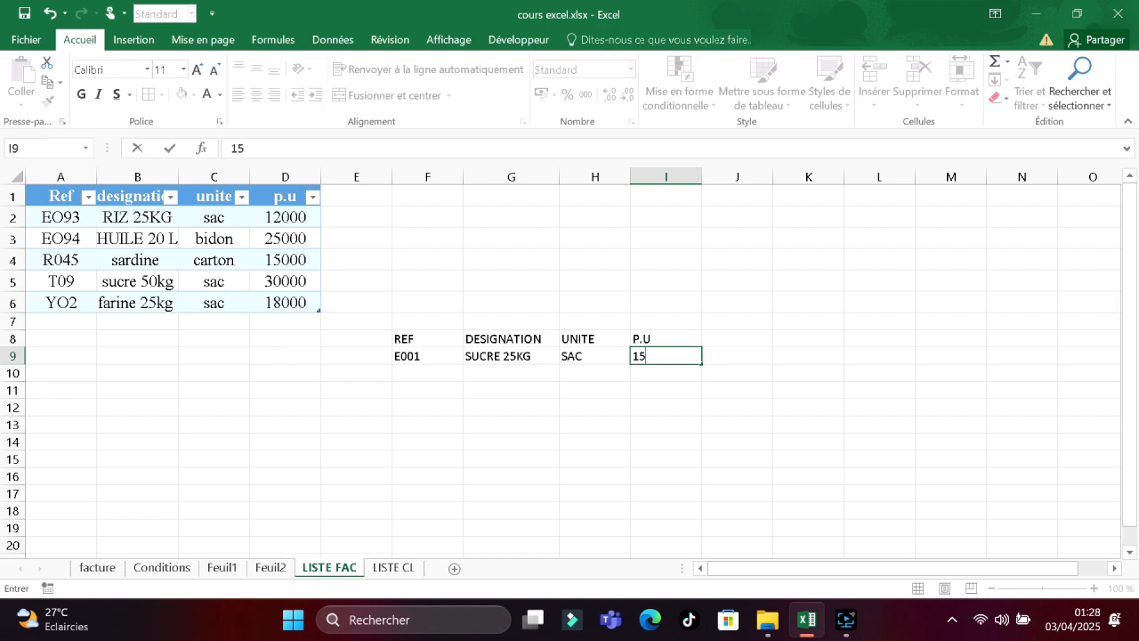
{"action": "type", "text": "000"}
{"action": "left_click", "coordinate": [435, 373]}
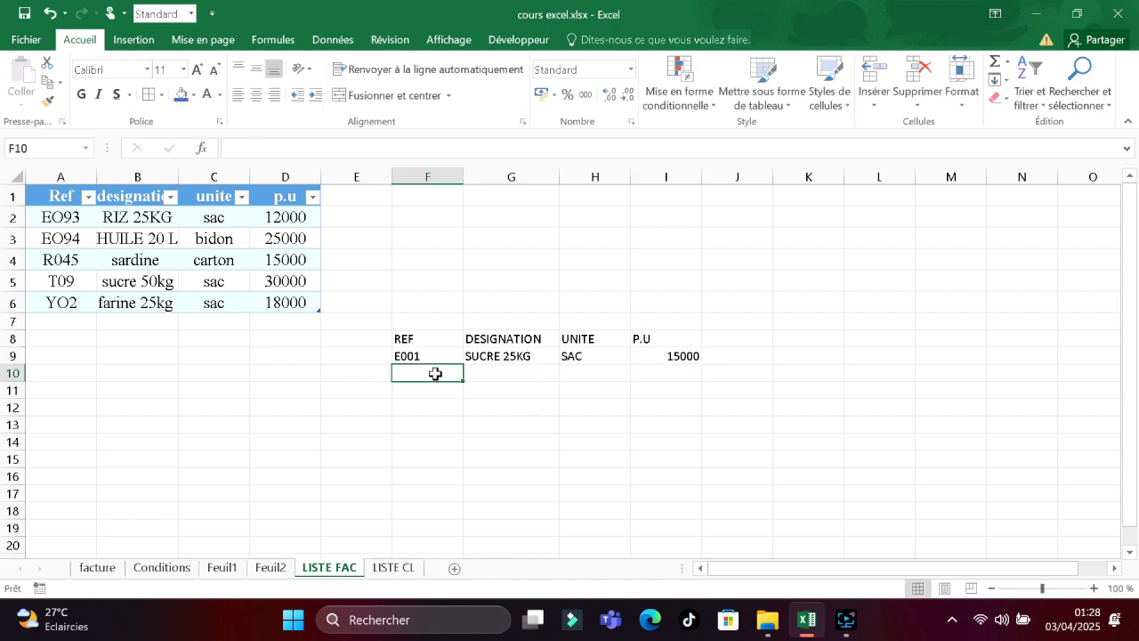
Enter product row R08, RIZ 50 KG, SAC, 20000 in F10:I10.
{"action": "type", "text": "R08"}
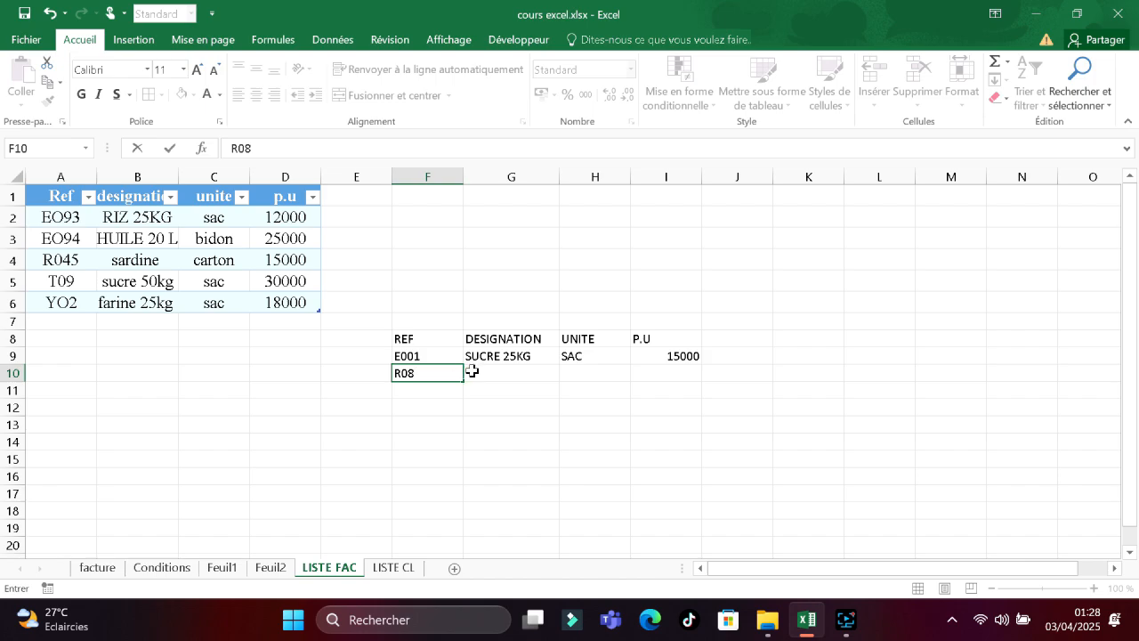
{"action": "left_click", "coordinate": [471, 370]}
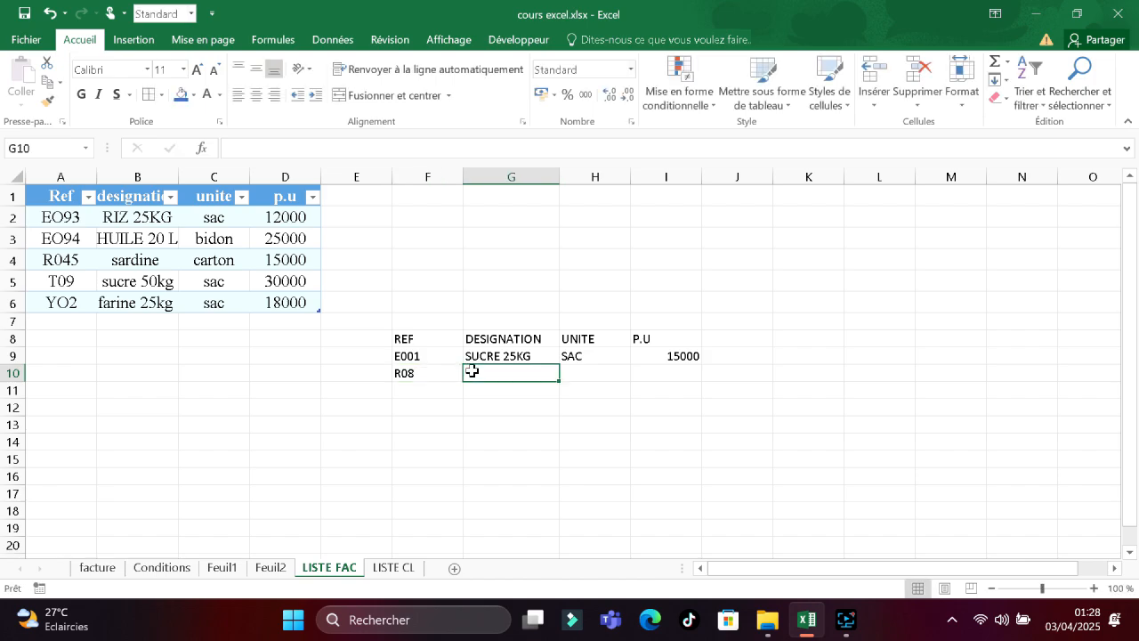
{"action": "type", "text": "RIZ"}
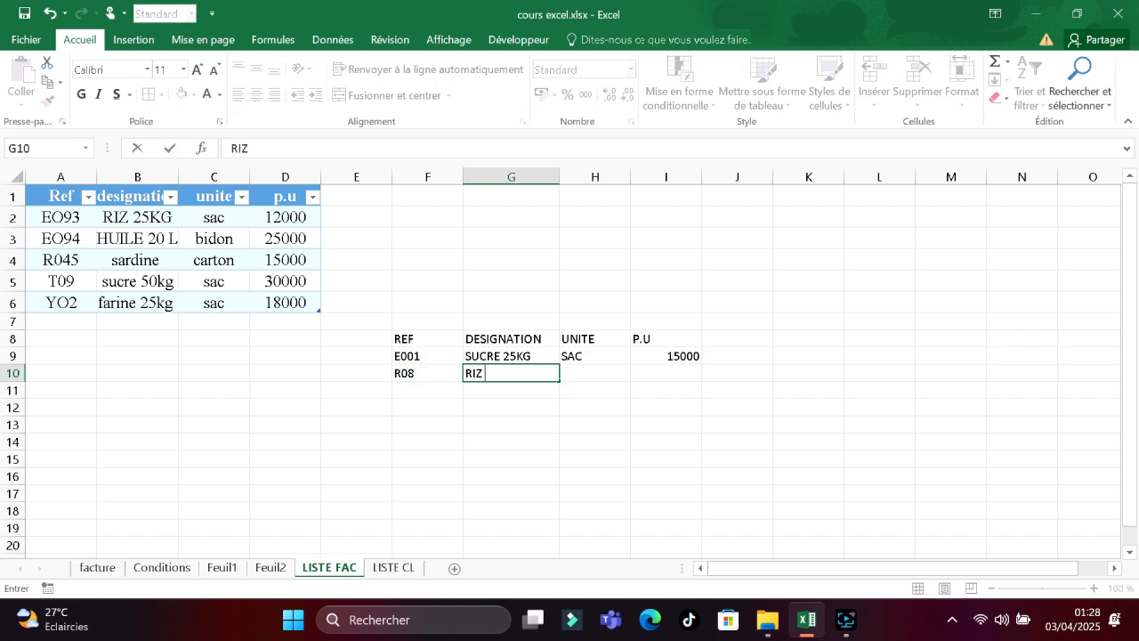
{"action": "type", "text": " 50 KG"}
{"action": "left_click", "coordinate": [571, 369]}
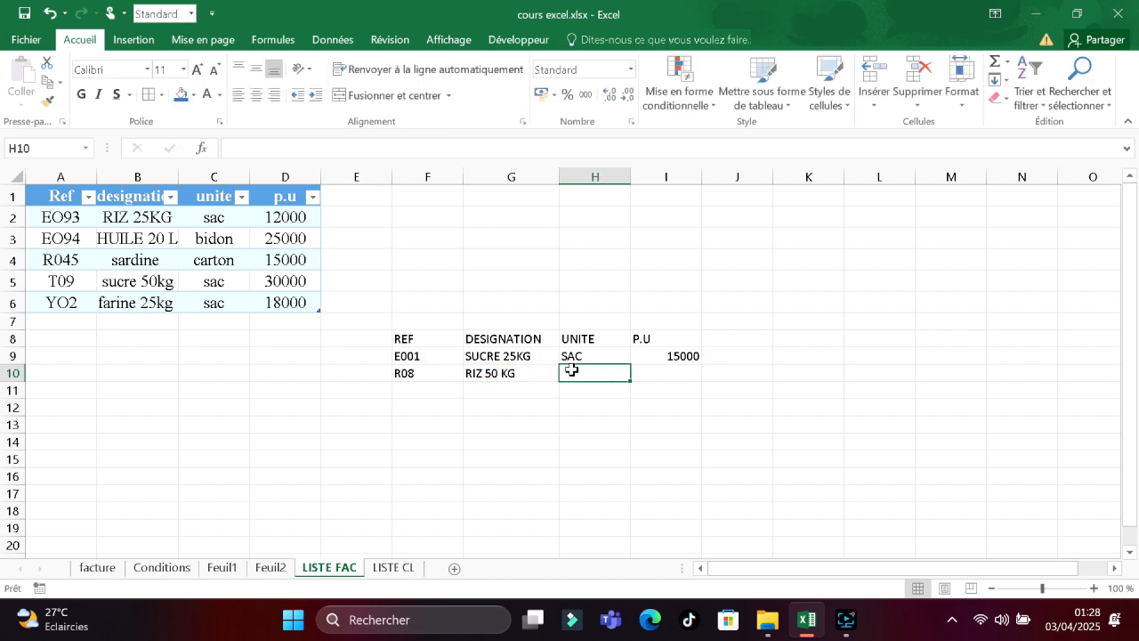
{"action": "type", "text": "SAC"}
{"action": "left_click", "coordinate": [685, 381]}
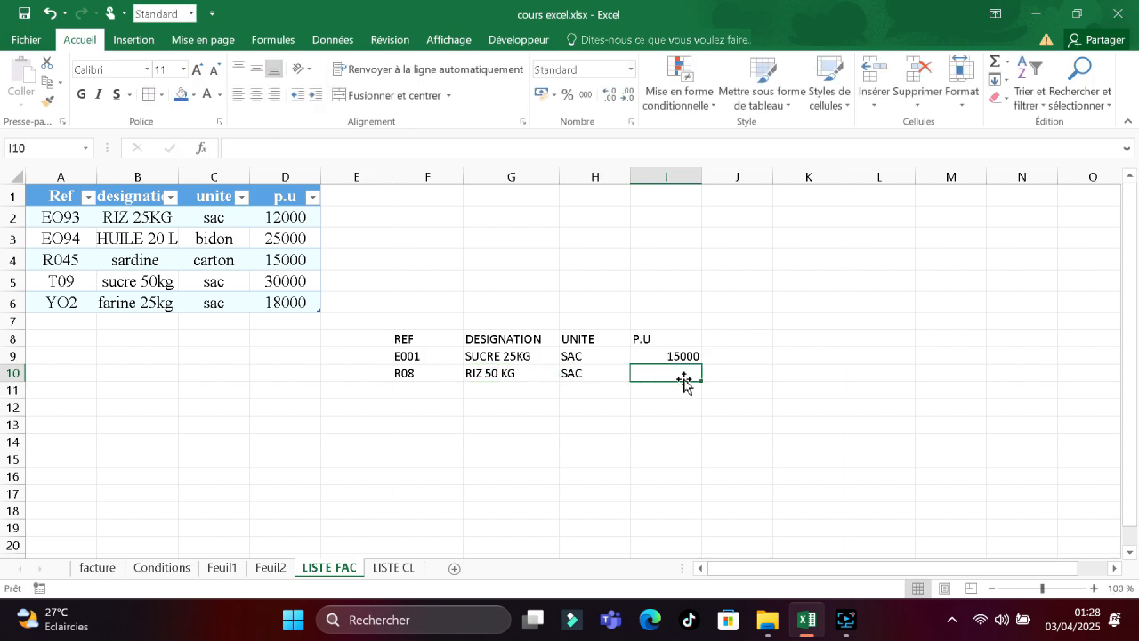
{"action": "type", "text": "20000"}
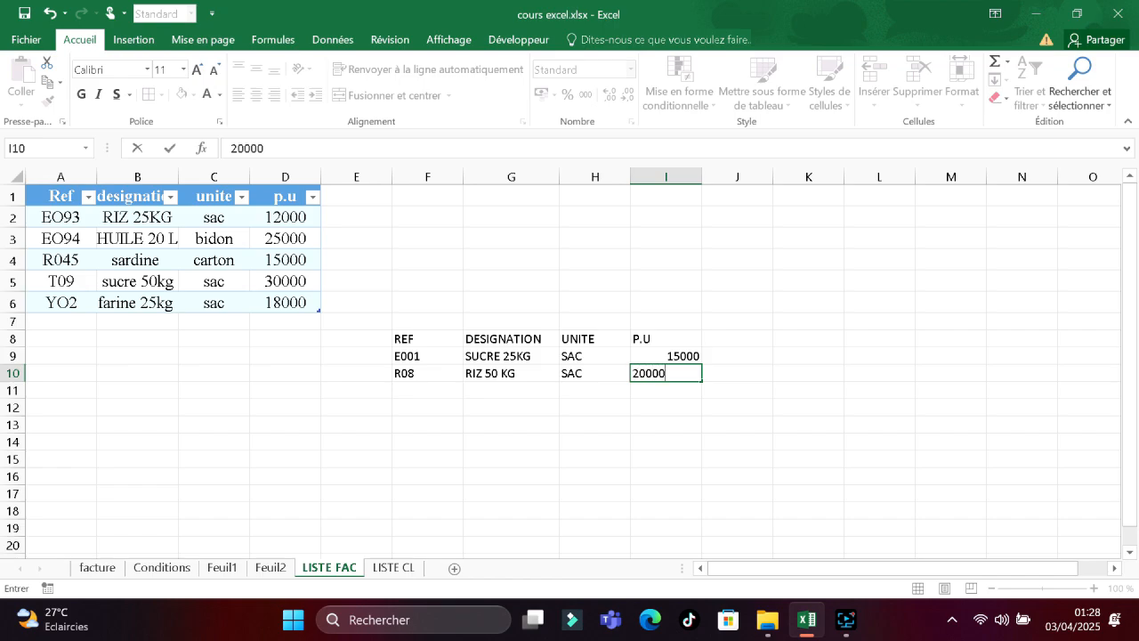
{"action": "left_click", "coordinate": [419, 390]}
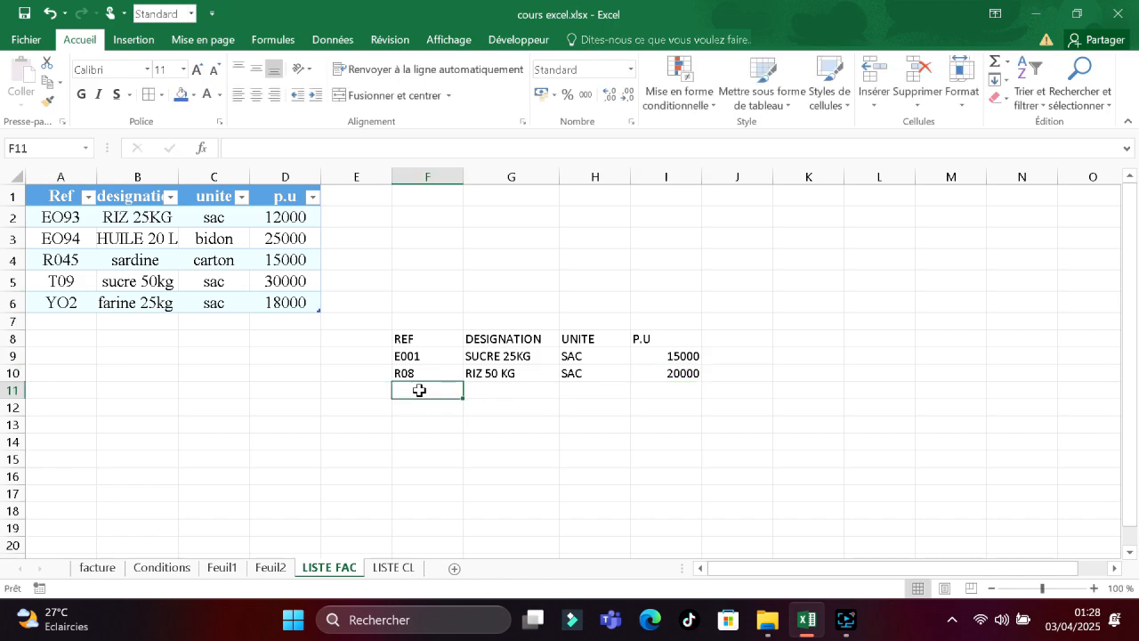
Enter product row T99, SAVON, CARTON, 10000 in F11:I11.
{"action": "type", "text": "T99"}
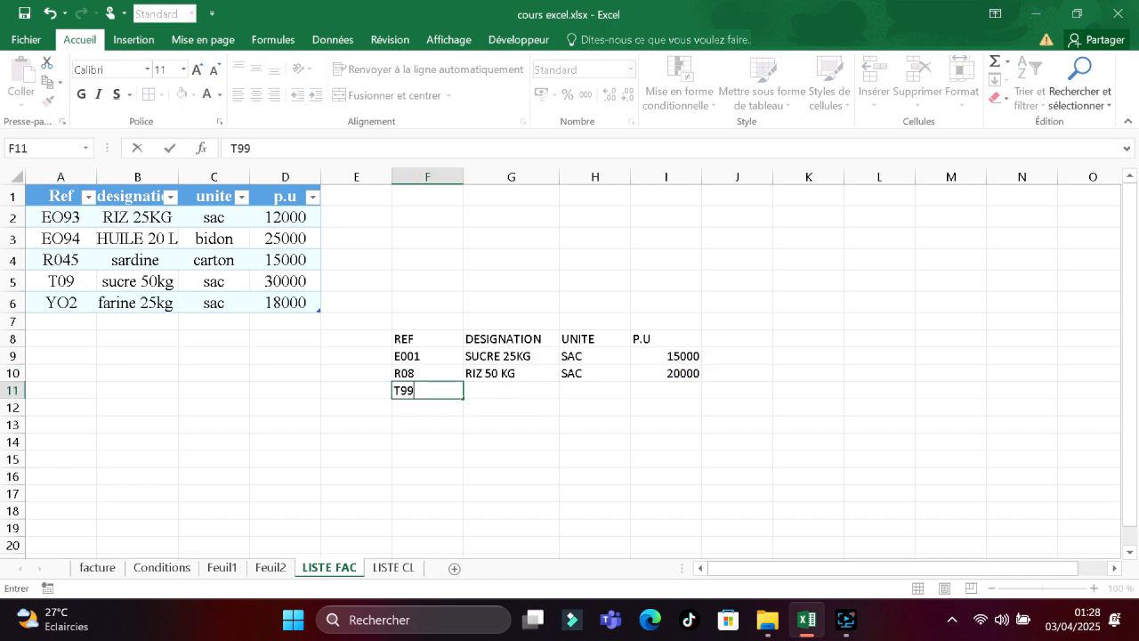
{"action": "left_click", "coordinate": [493, 391]}
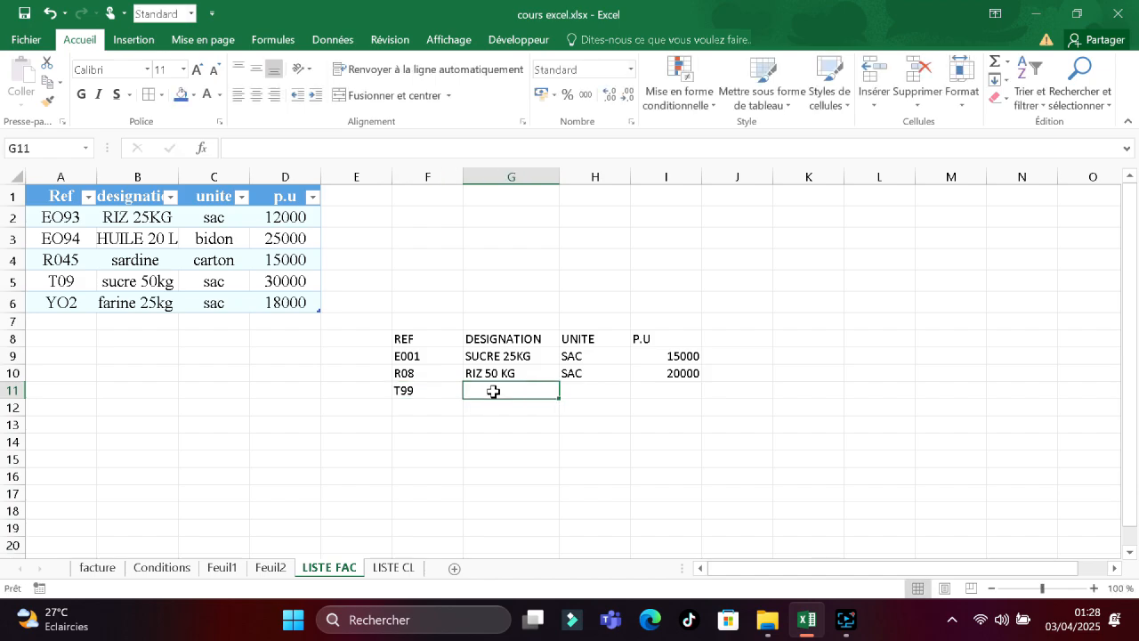
{"action": "type", "text": "SAVON"}
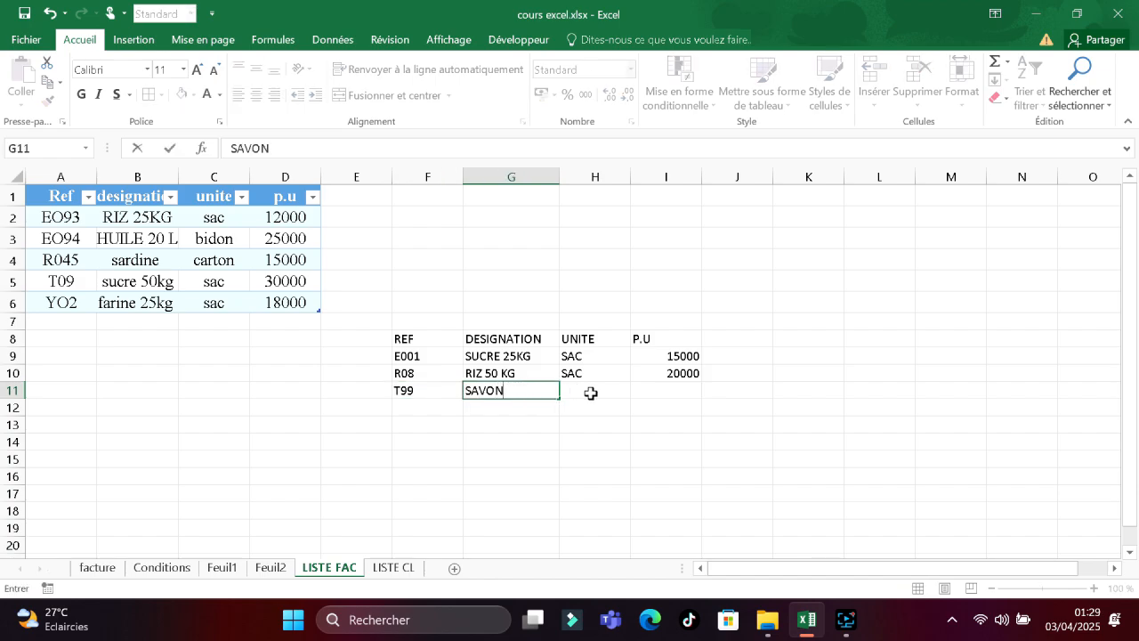
{"action": "left_click", "coordinate": [590, 393]}
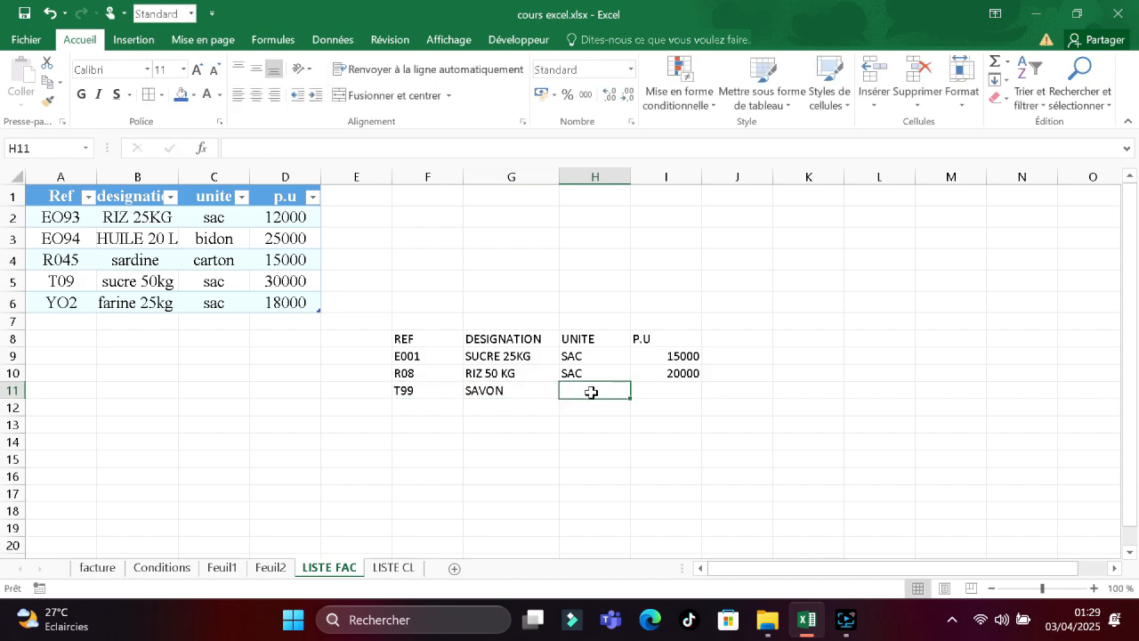
{"action": "type", "text": "CAR"}
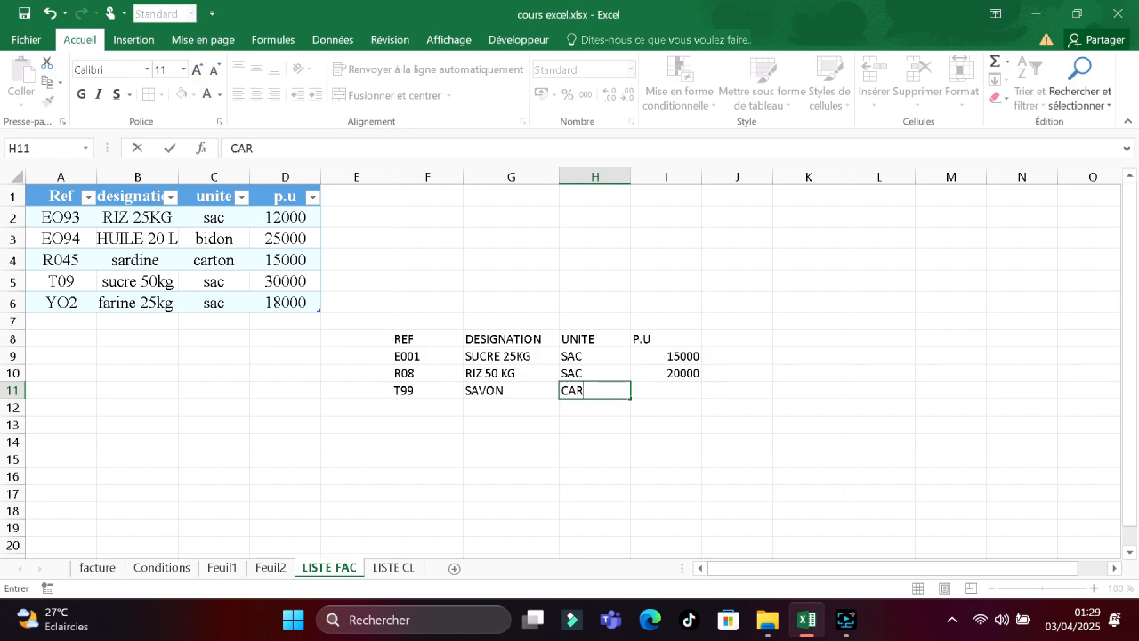
{"action": "type", "text": "TON"}
{"action": "left_click", "coordinate": [650, 392]}
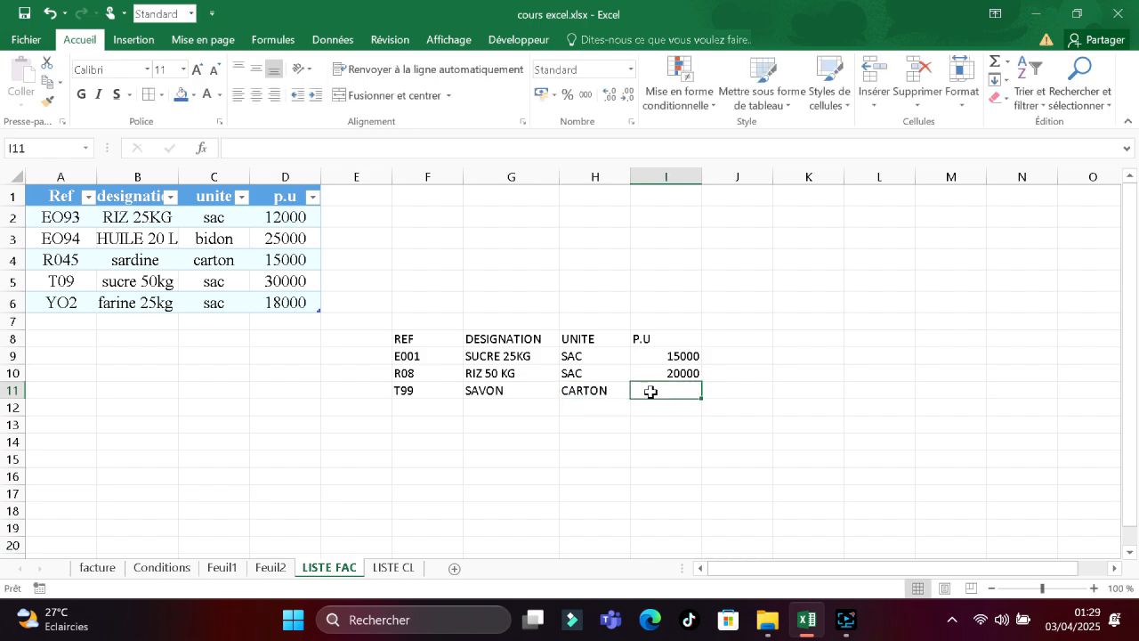
{"action": "type", "text": "10000"}
{"action": "left_click", "coordinate": [460, 412]}
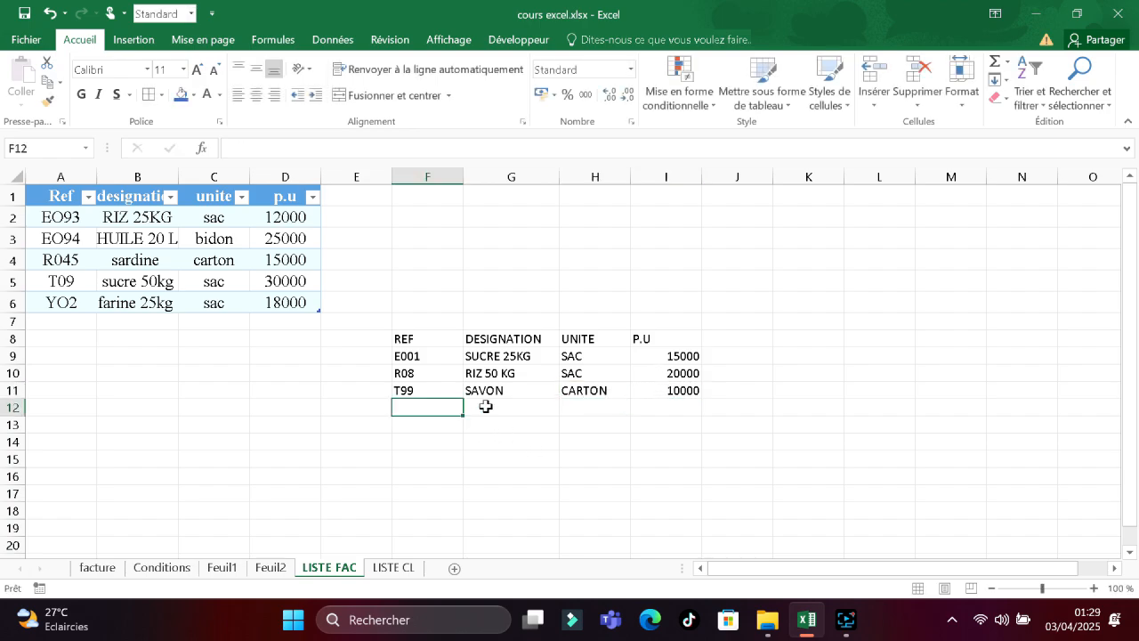
Convert the product list F8:I12 into a table with headers.
{"action": "left_click_drag", "start_coordinate": [685, 403], "coordinate": [409, 339]}
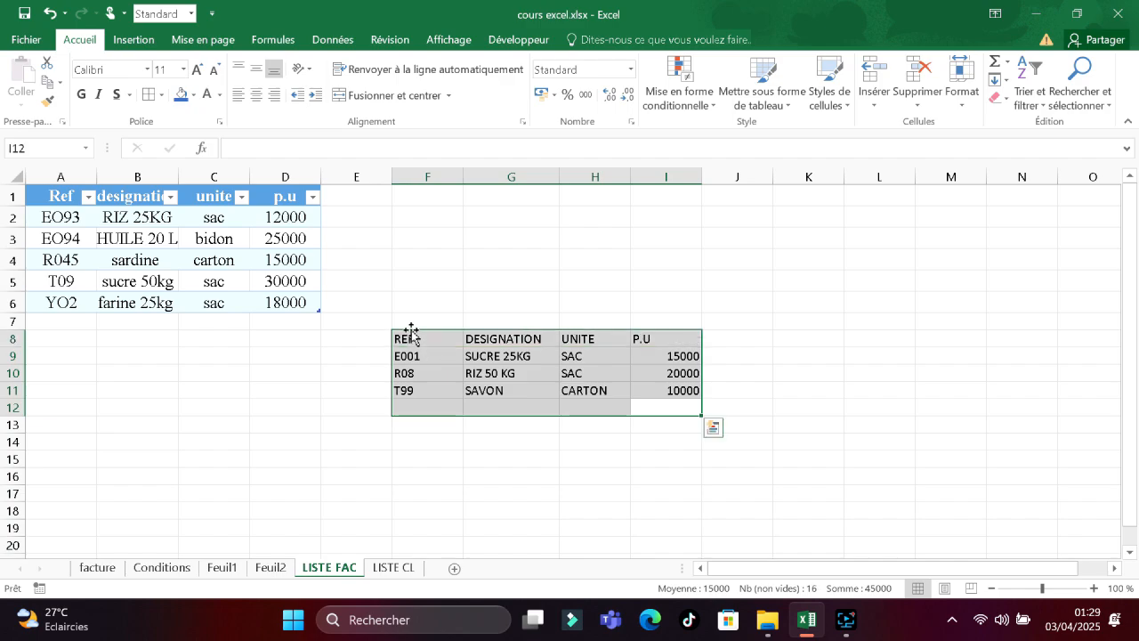
{"action": "left_click", "coordinate": [134, 40]}
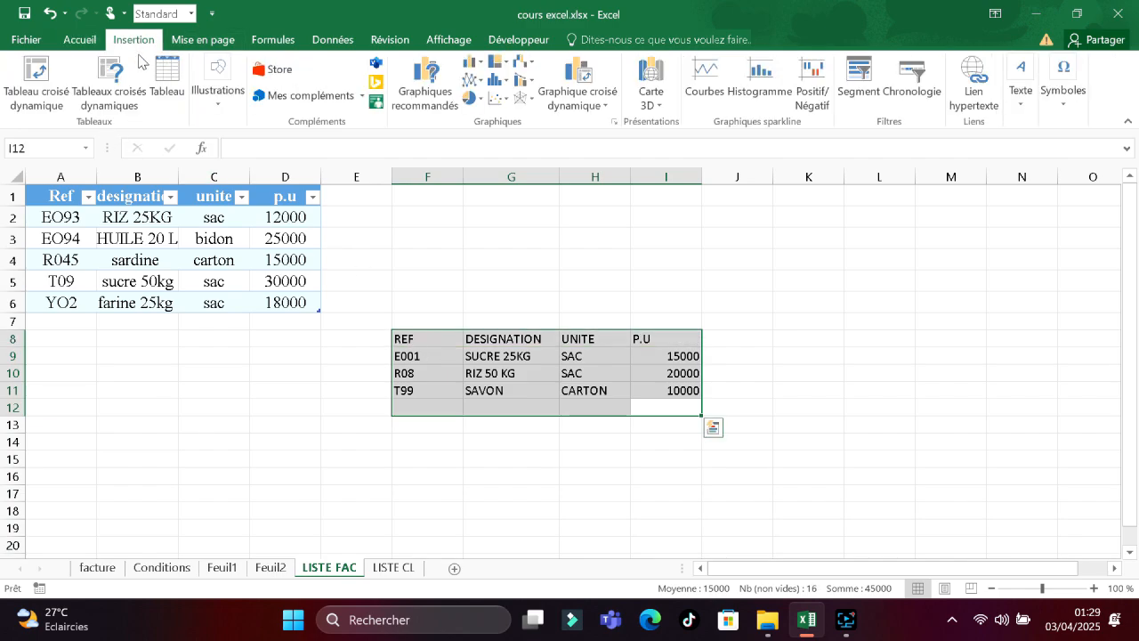
{"action": "left_click", "coordinate": [169, 85]}
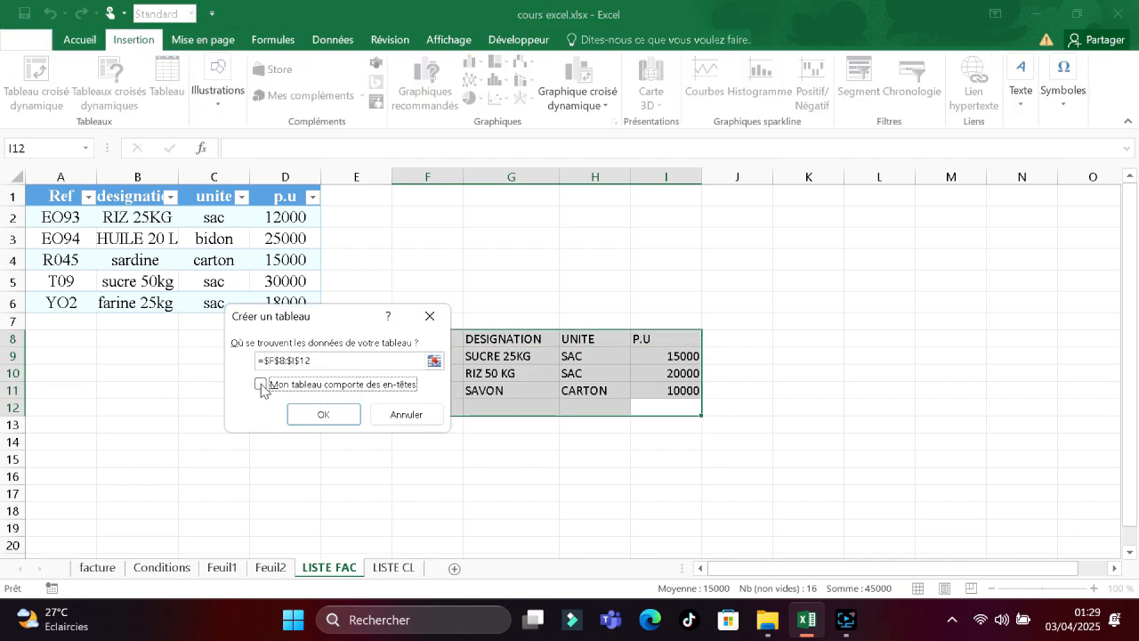
{"action": "left_click", "coordinate": [313, 418]}
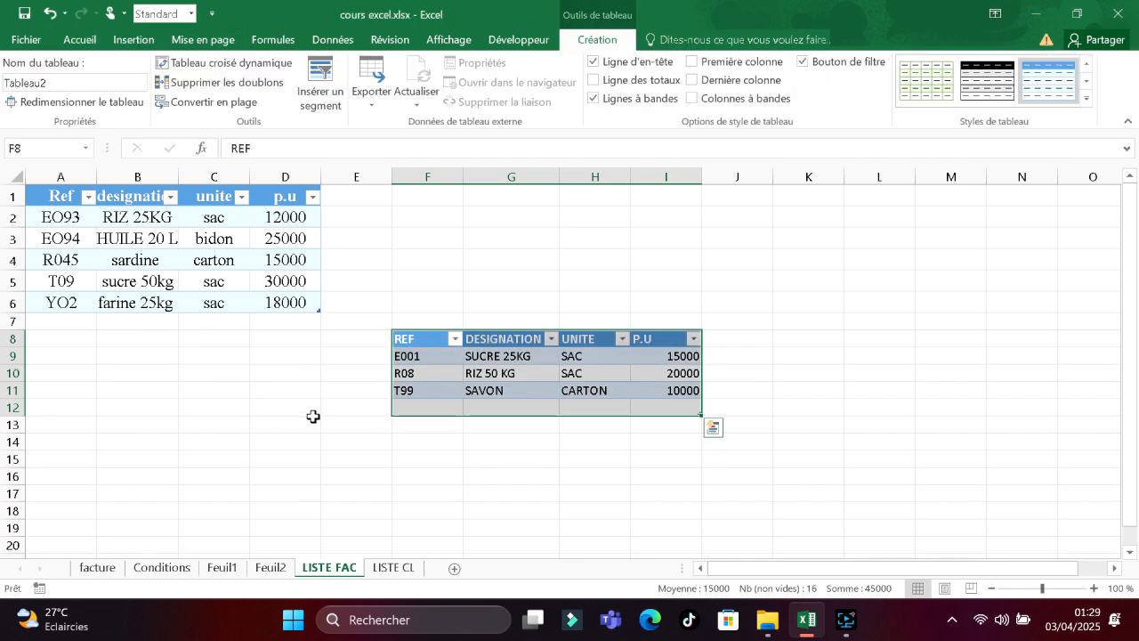
{"action": "left_click", "coordinate": [504, 410]}
Name the reference cells F9:F11 REF, then return to the facture sheet.
{"action": "left_click_drag", "start_coordinate": [445, 397], "coordinate": [409, 356]}
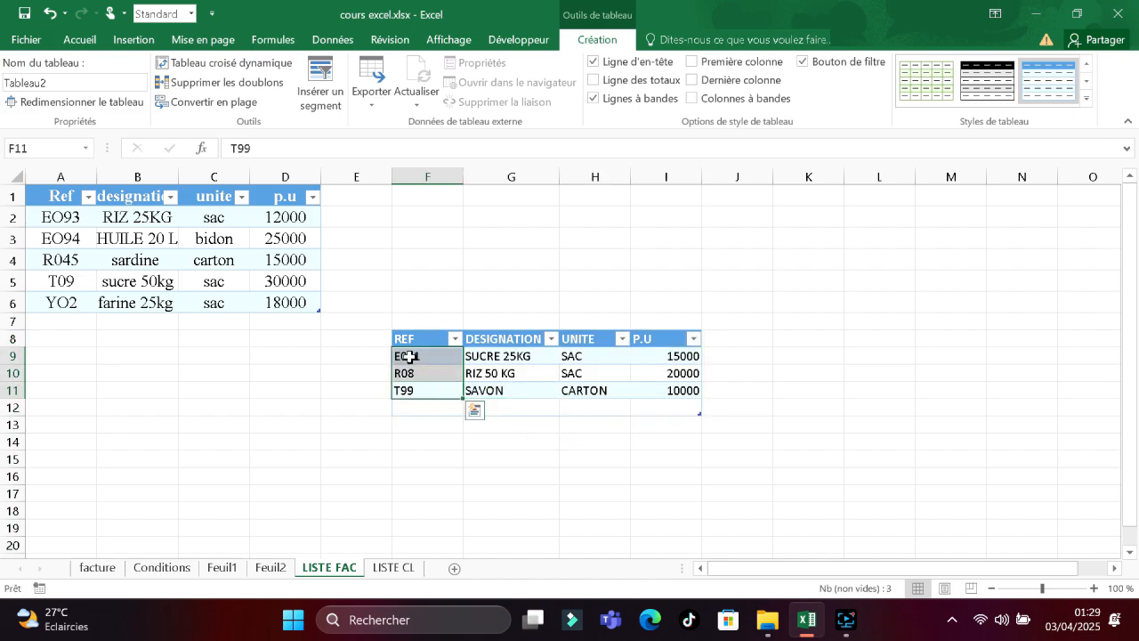
{"action": "left_click", "coordinate": [10, 148]}
{"action": "key", "text": "BackSpace"}
{"action": "key", "text": "Return"}
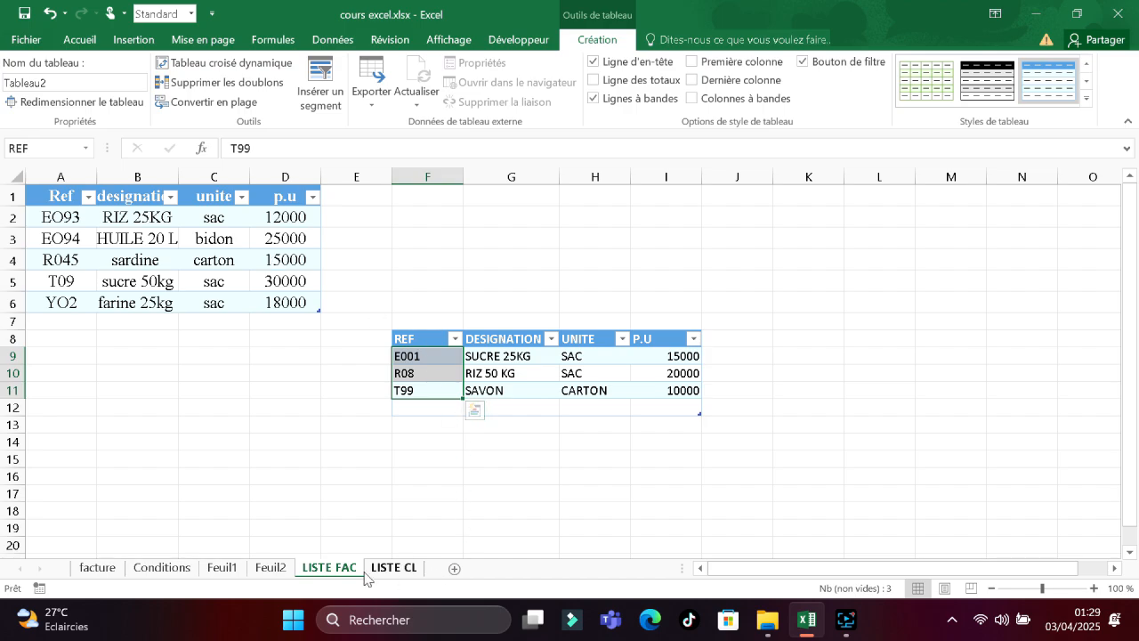
{"action": "left_click", "coordinate": [100, 570]}
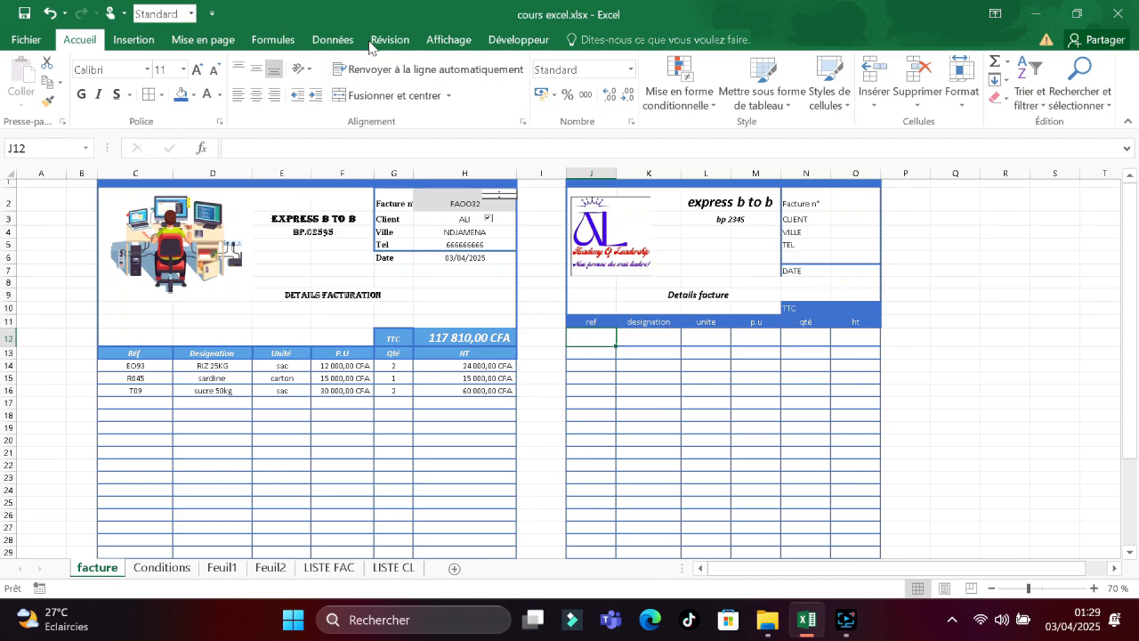
Add list data validation to J12 with the named range REF as source.
{"action": "left_click", "coordinate": [329, 40]}
{"action": "left_click", "coordinate": [614, 98]}
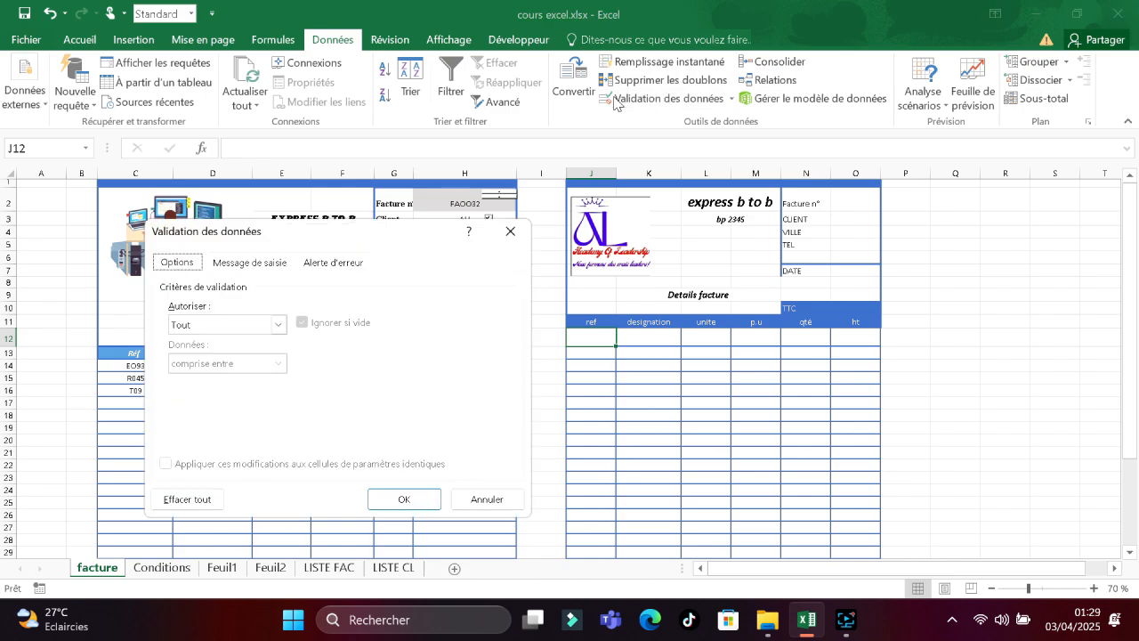
{"action": "left_click", "coordinate": [279, 326]}
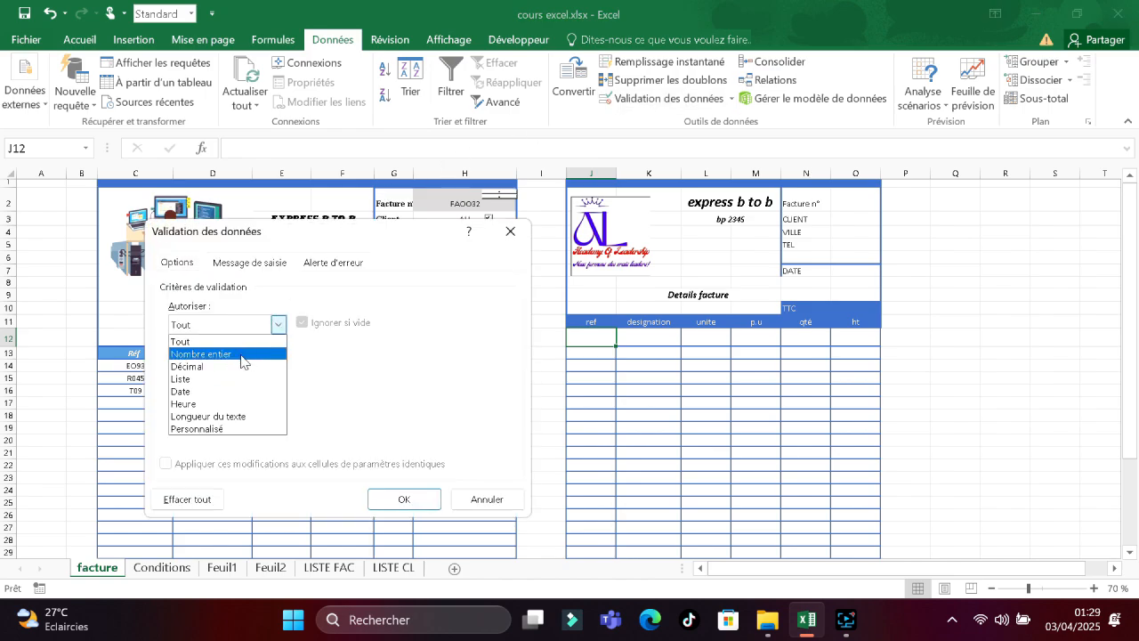
{"action": "left_click", "coordinate": [216, 377]}
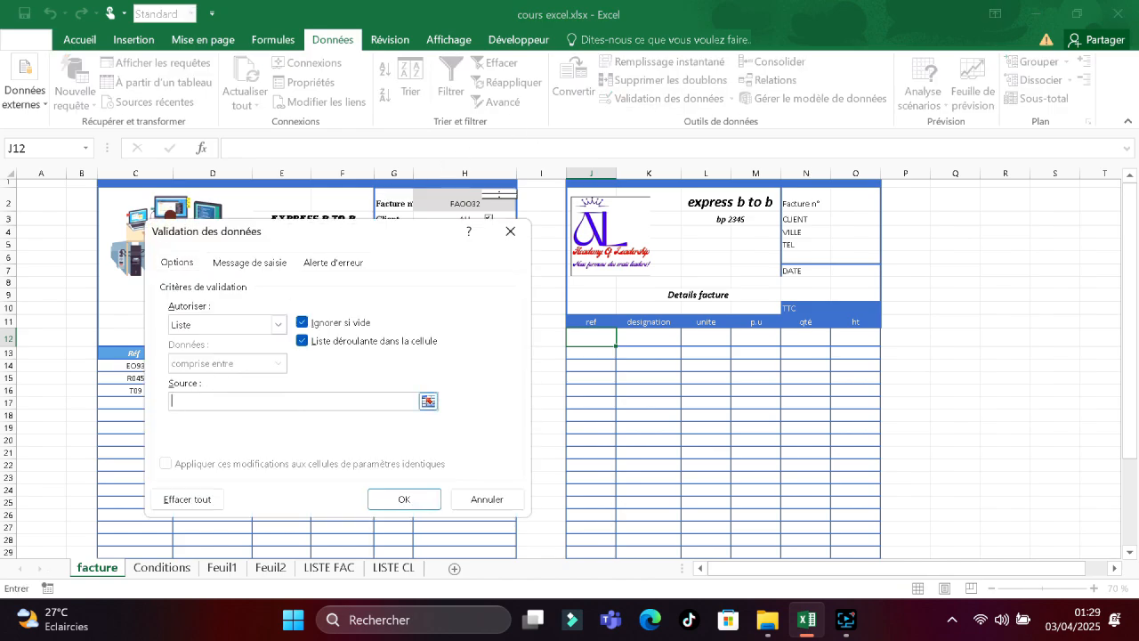
{"action": "key", "text": "F3"}
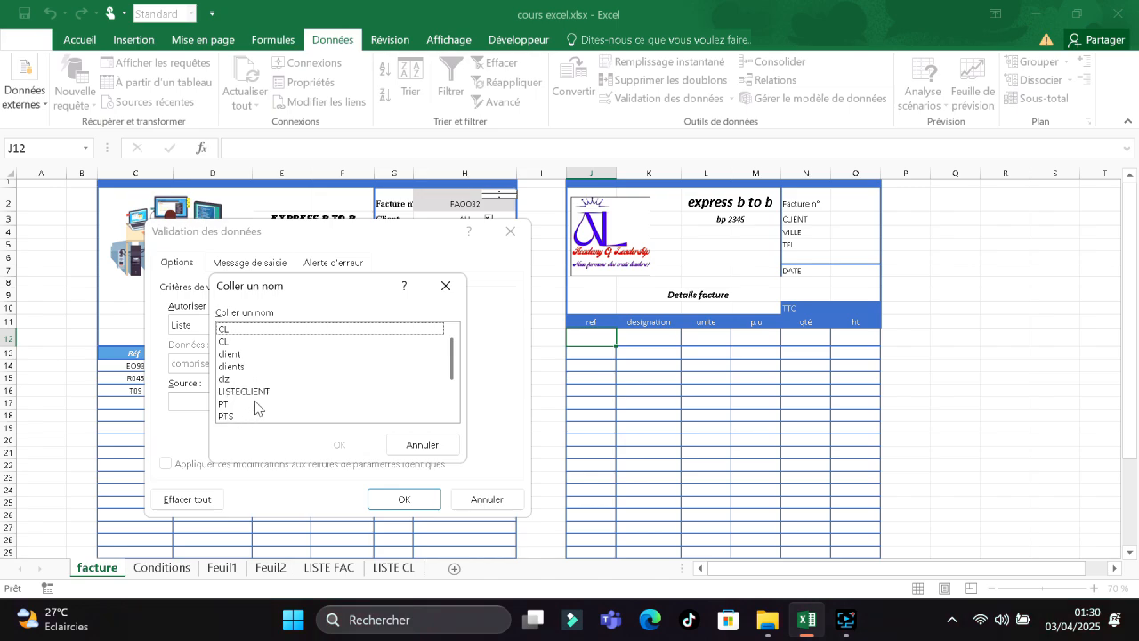
{"action": "left_click_drag", "start_coordinate": [452, 365], "coordinate": [451, 389]}
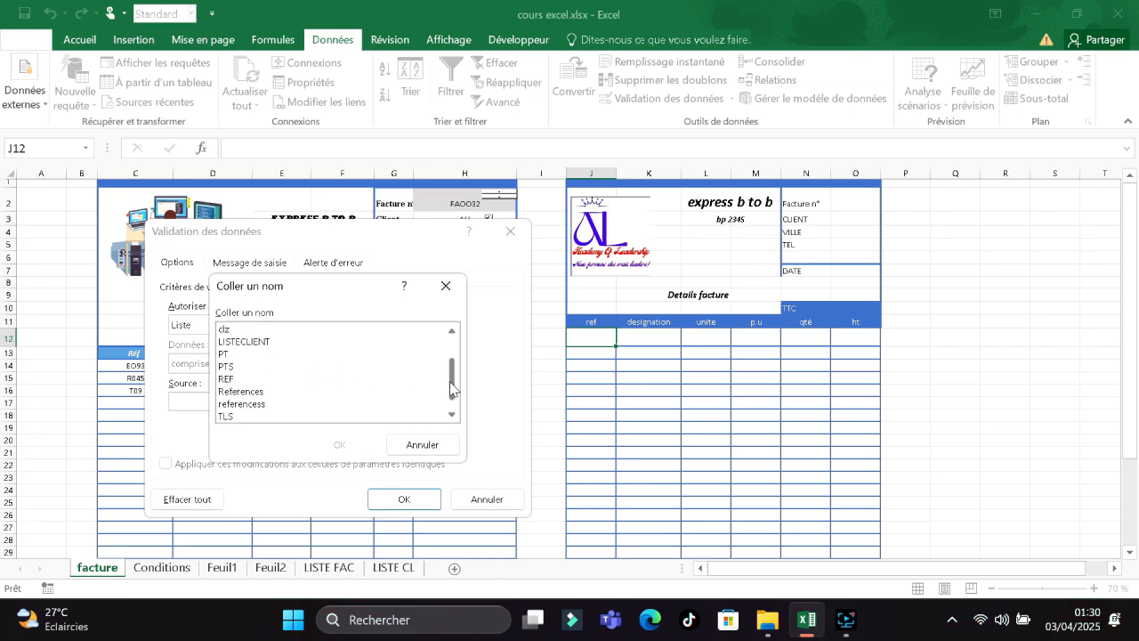
{"action": "left_click", "coordinate": [228, 380]}
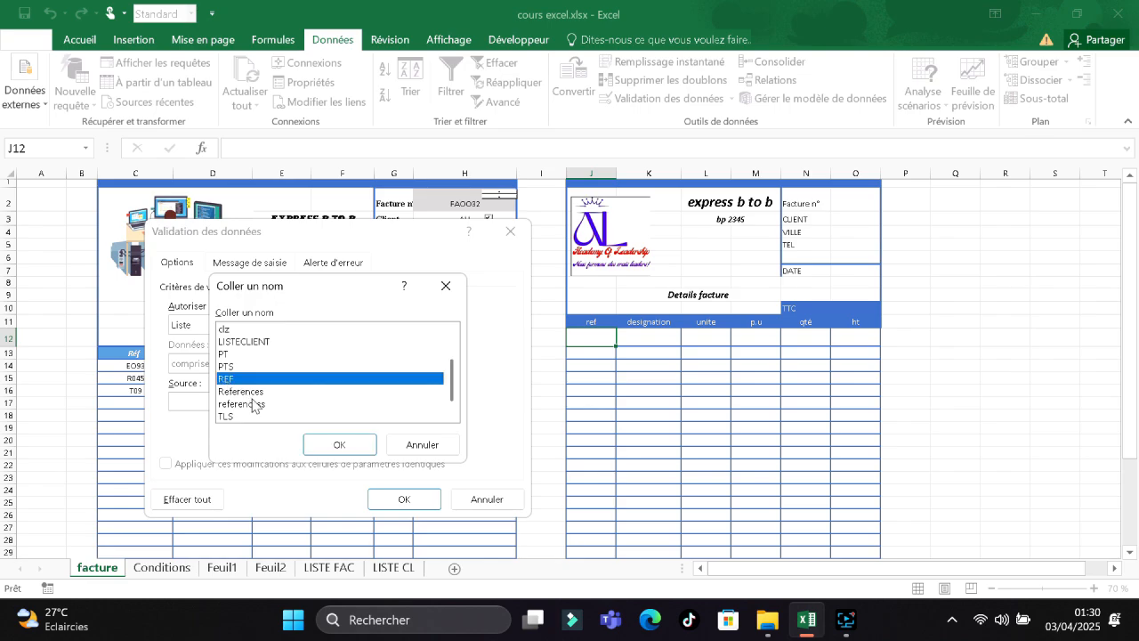
{"action": "left_click", "coordinate": [329, 445]}
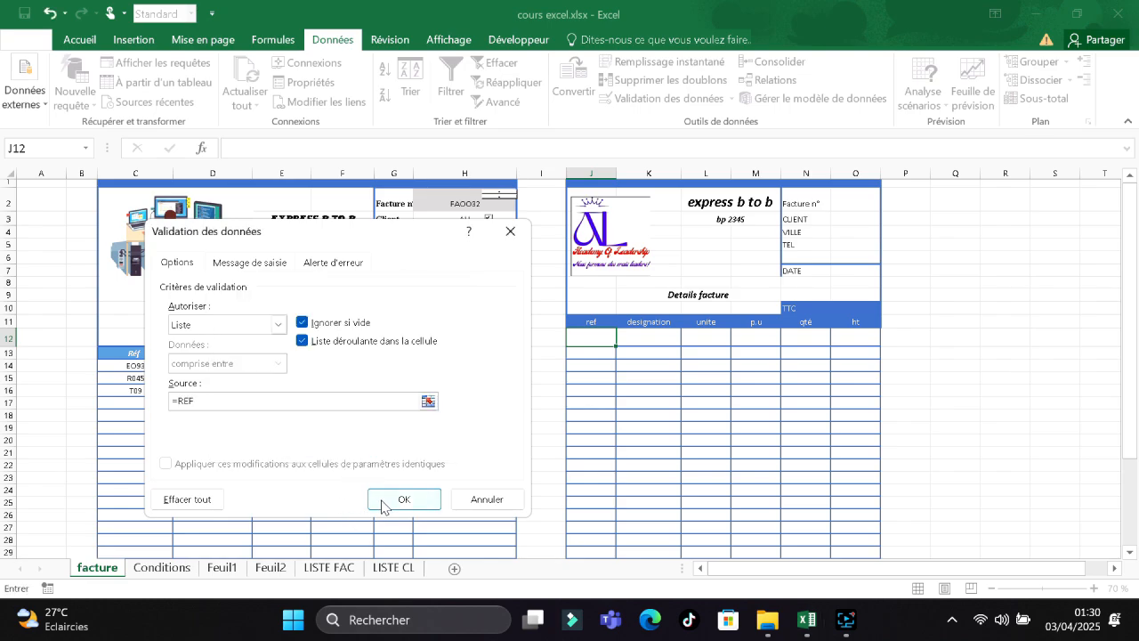
{"action": "left_click", "coordinate": [381, 501]}
Choose T99 from J12's drop-down as the second invoice's first reference.
{"action": "left_click", "coordinate": [625, 339]}
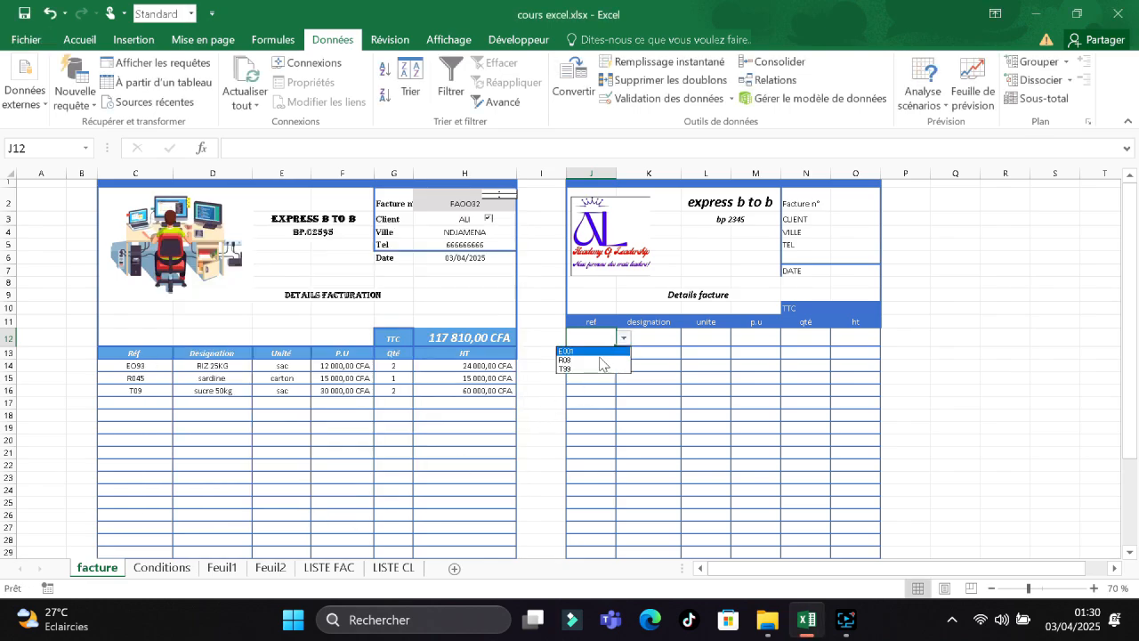
{"action": "left_click", "coordinate": [578, 351]}
{"action": "left_click", "coordinate": [625, 338]}
{"action": "left_click", "coordinate": [582, 367]}
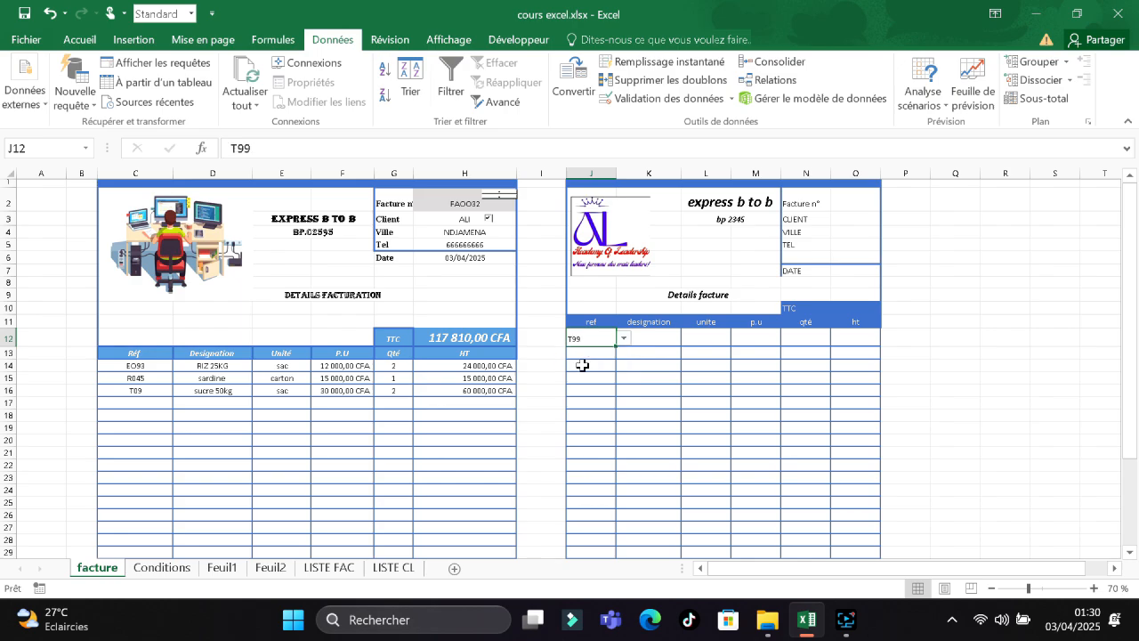
{"action": "left_click", "coordinate": [625, 339]}
{"action": "left_click", "coordinate": [581, 371]}
{"action": "left_click", "coordinate": [857, 218]}
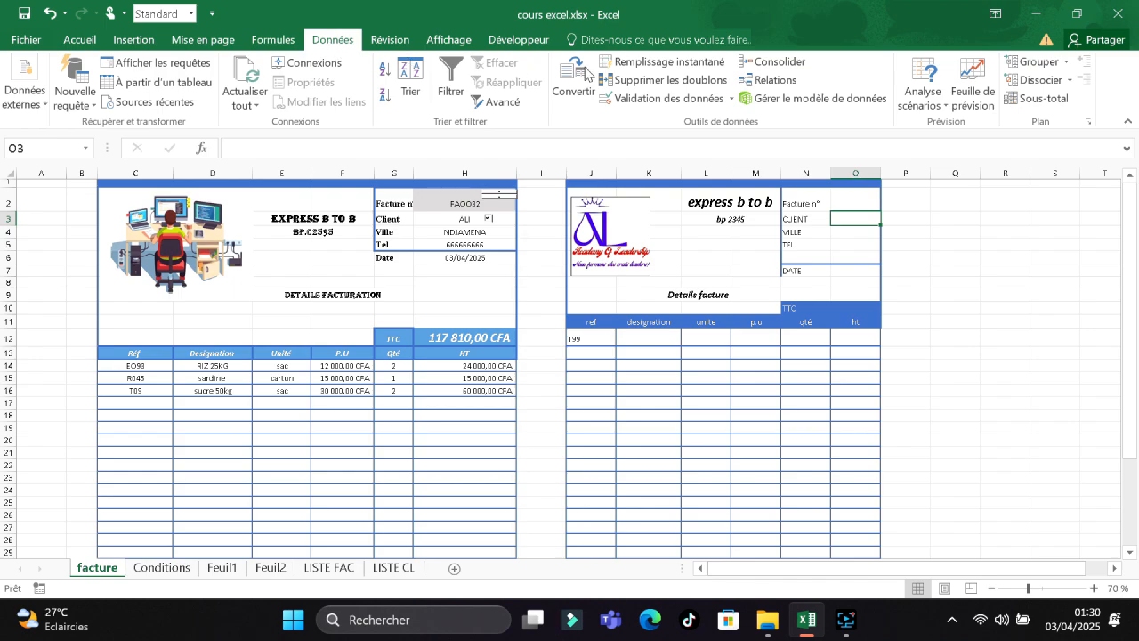
Restrict O3 to a list whose source is the named range TLS.
{"action": "left_click", "coordinate": [695, 100]}
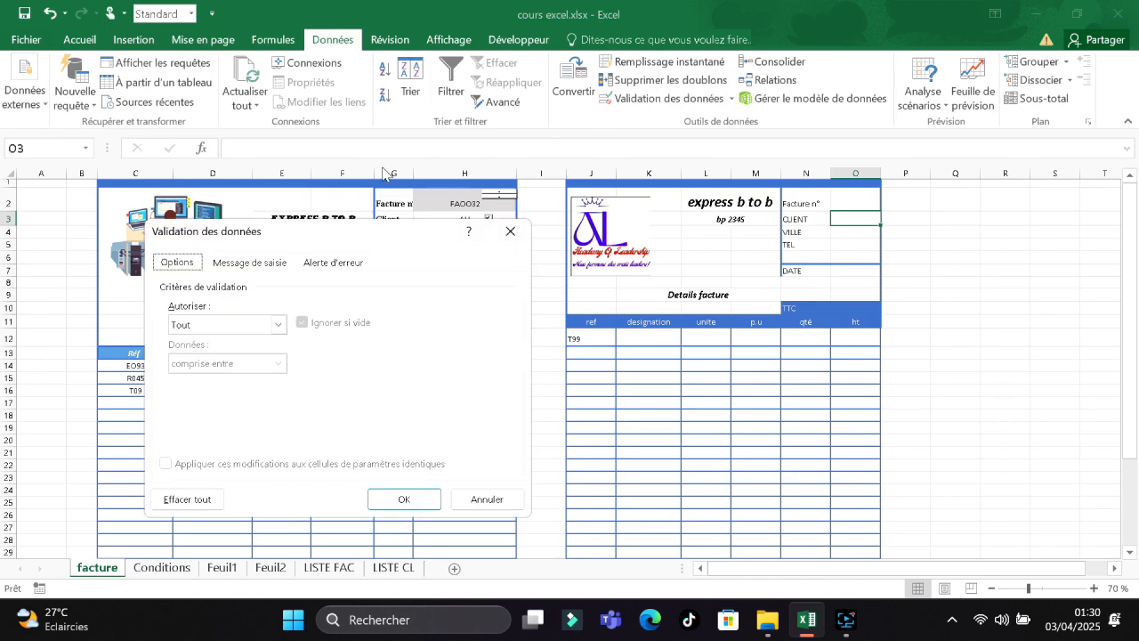
{"action": "left_click", "coordinate": [278, 325]}
{"action": "left_click", "coordinate": [209, 385]}
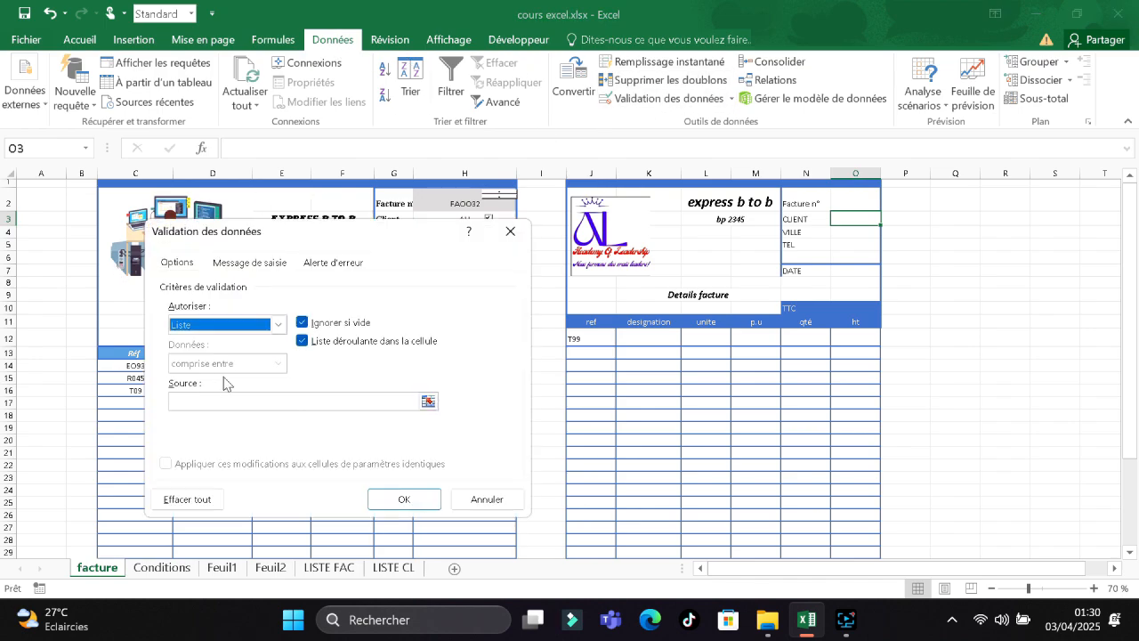
{"action": "left_click", "coordinate": [239, 401]}
{"action": "key", "text": "F3"}
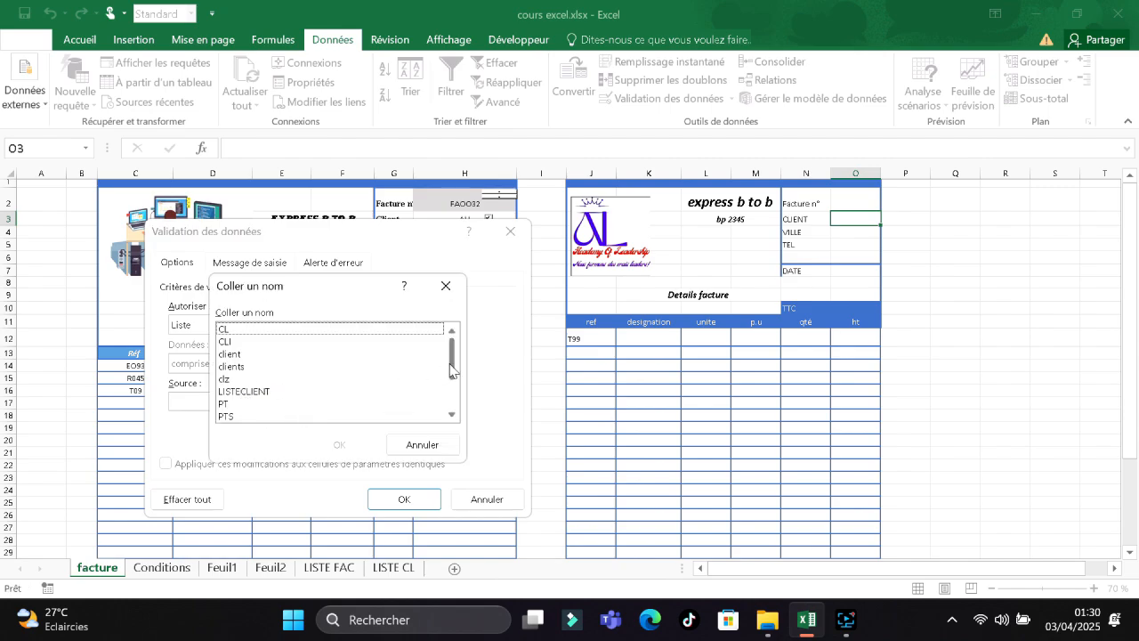
{"action": "left_click_drag", "start_coordinate": [450, 368], "coordinate": [450, 380]}
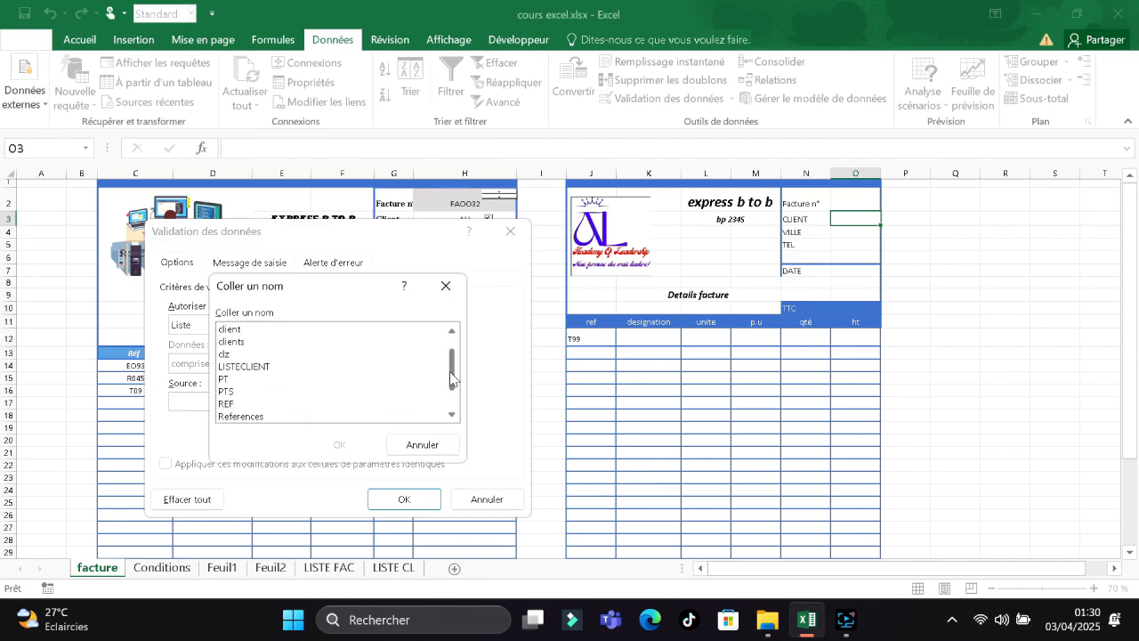
{"action": "scroll", "coordinate": [451, 379], "scroll_direction": "down", "scroll_amount": 1}
{"action": "left_click", "coordinate": [239, 416]}
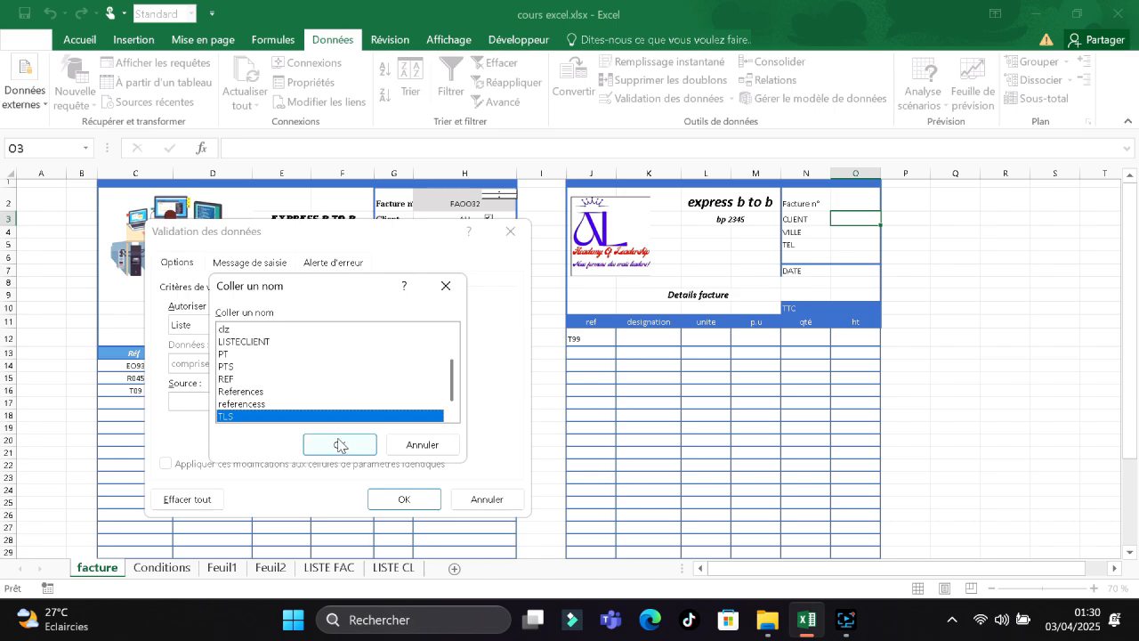
{"action": "left_click", "coordinate": [338, 445]}
{"action": "left_click", "coordinate": [404, 499]}
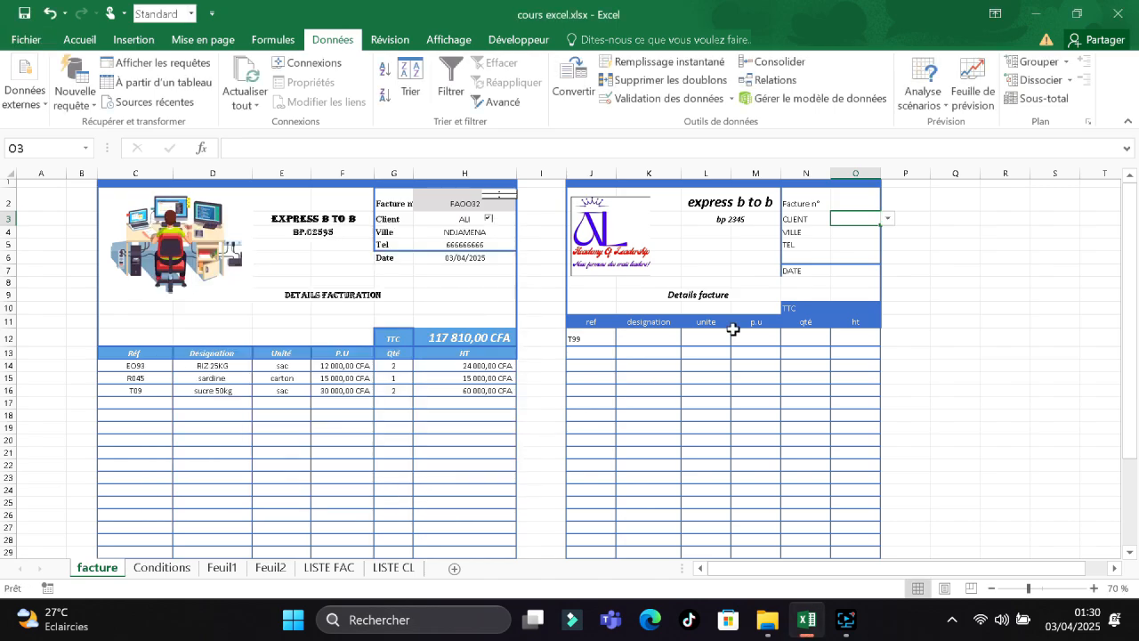
Test O3's client drop-down, trying DAVID and settling on HASSAN.
{"action": "left_click", "coordinate": [887, 219]}
{"action": "left_click", "coordinate": [881, 229]}
{"action": "left_click", "coordinate": [887, 218]}
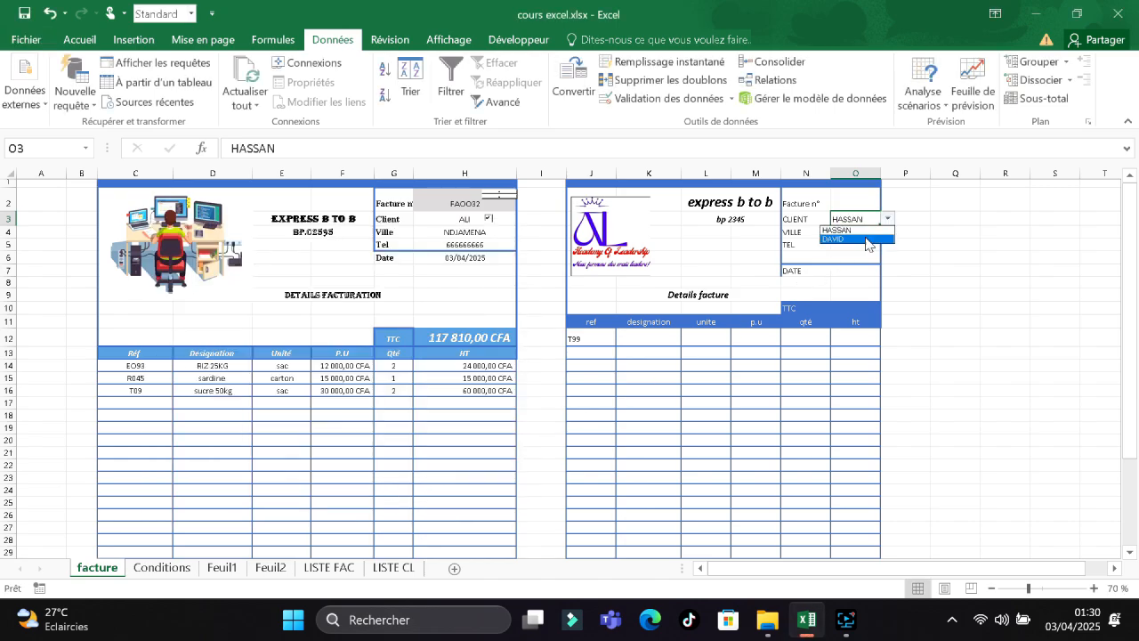
{"action": "left_click", "coordinate": [866, 238]}
{"action": "left_click", "coordinate": [887, 219]}
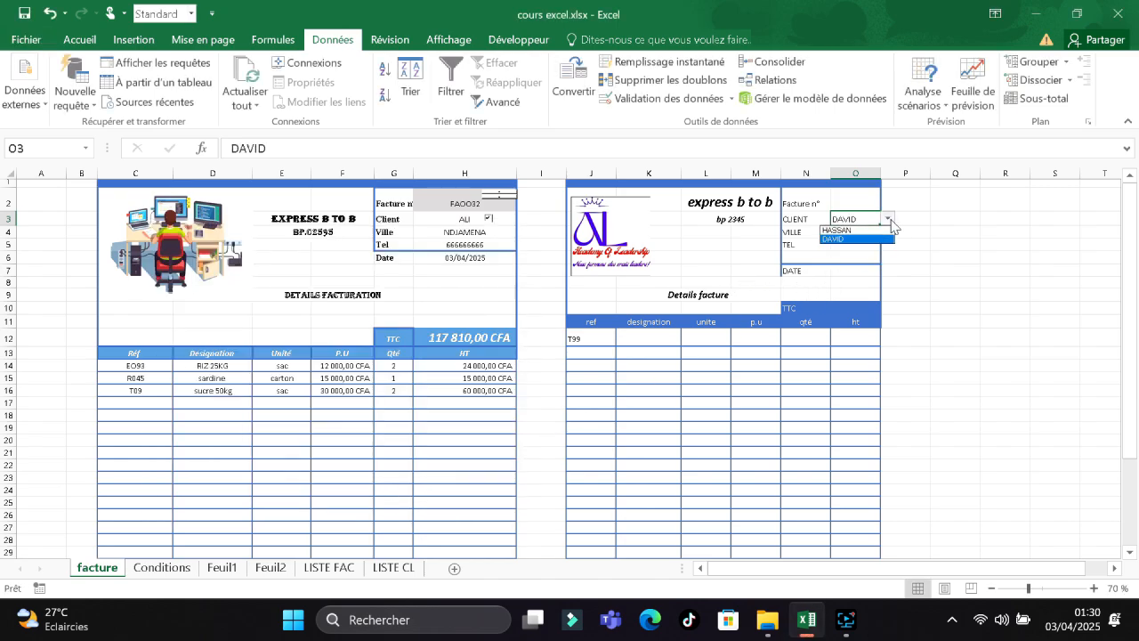
{"action": "left_click", "coordinate": [869, 231]}
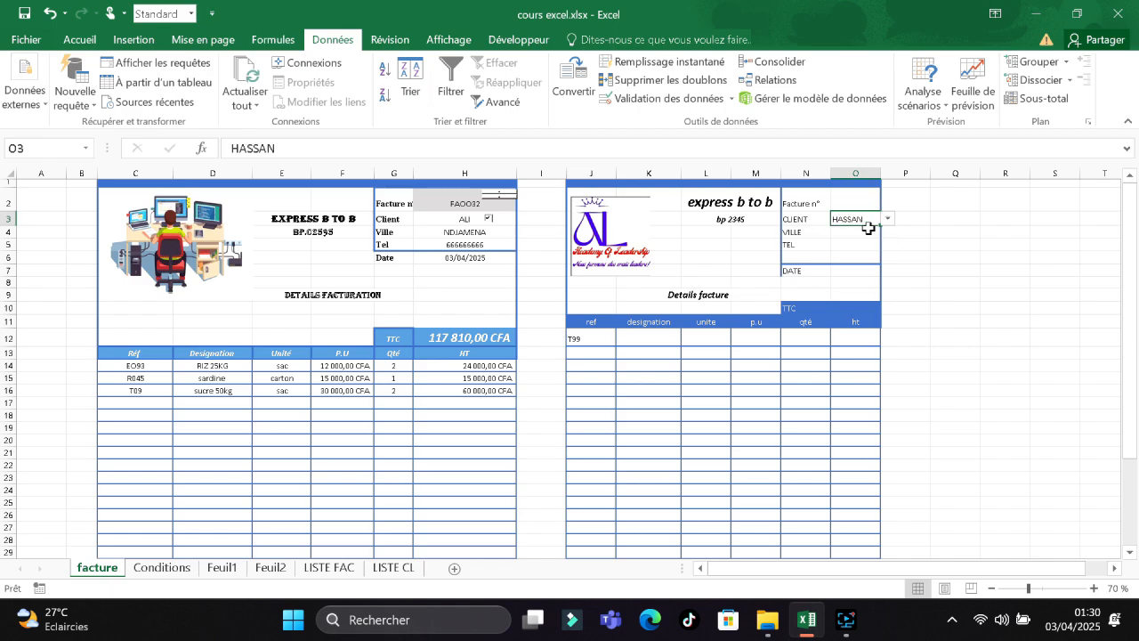
Switch to the LISTE CL sheet after glancing at LISTE FAC.
{"action": "left_click", "coordinate": [392, 568]}
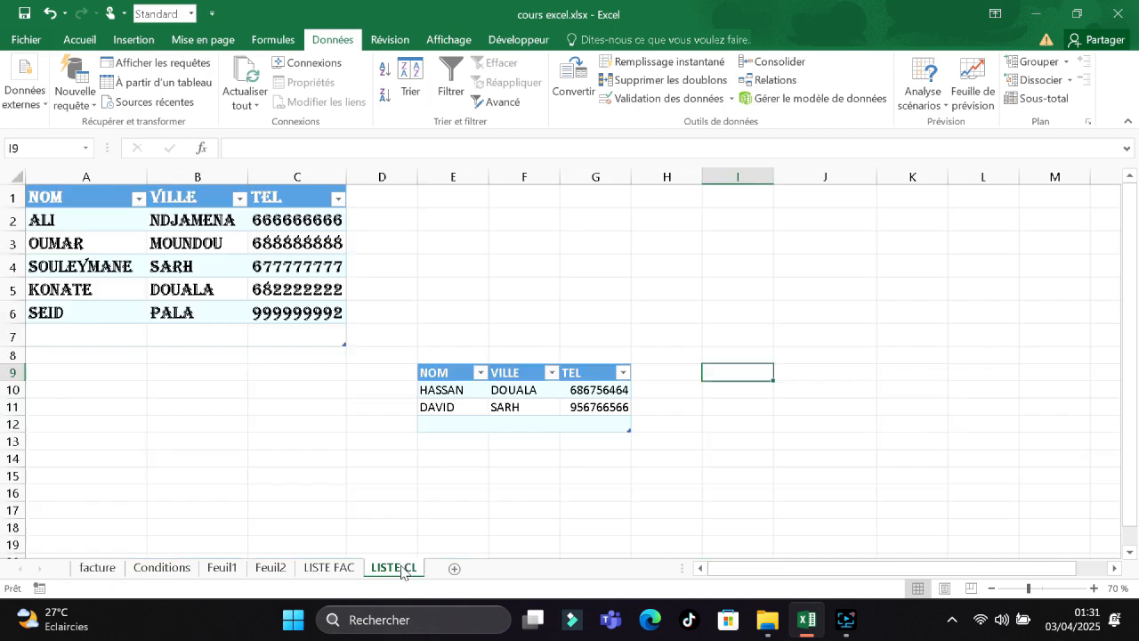
{"action": "left_click", "coordinate": [334, 570]}
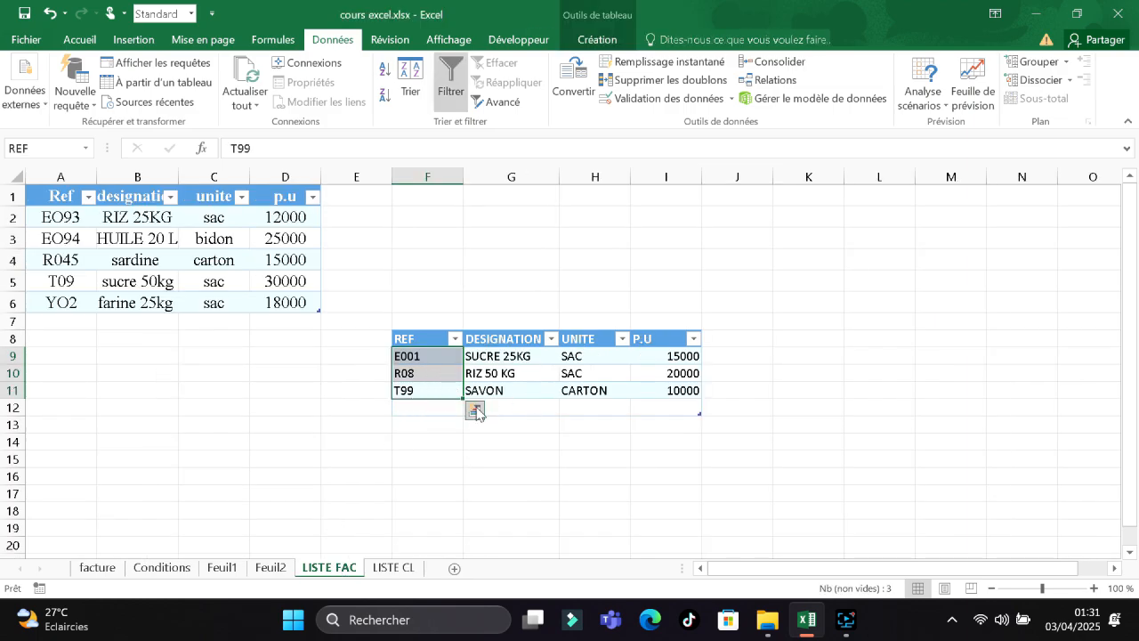
{"action": "left_click", "coordinate": [392, 569]}
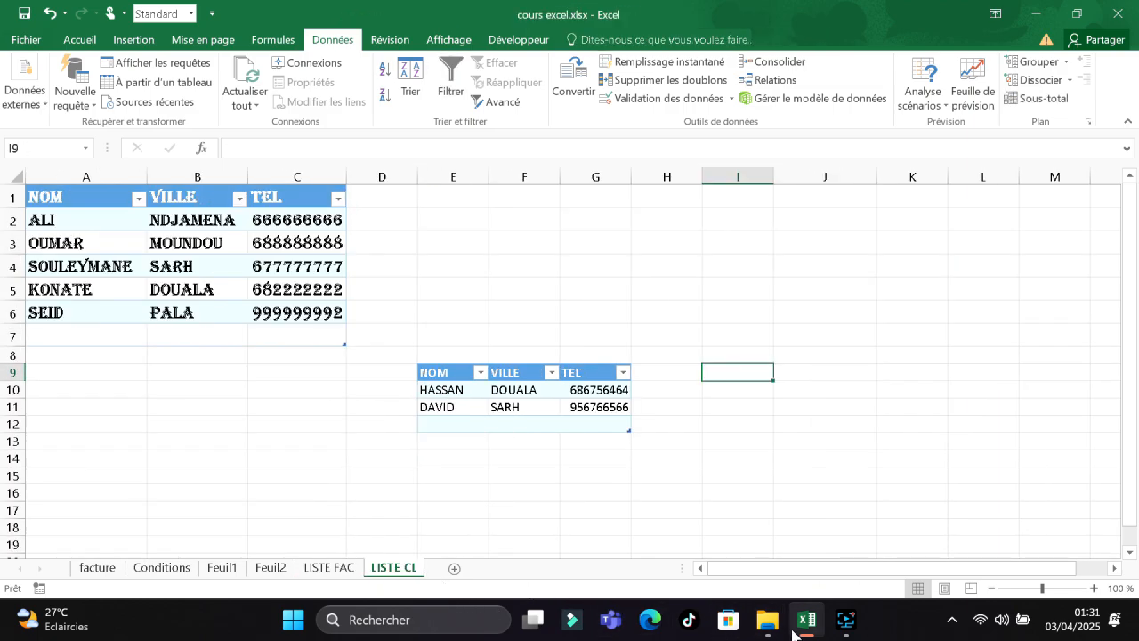